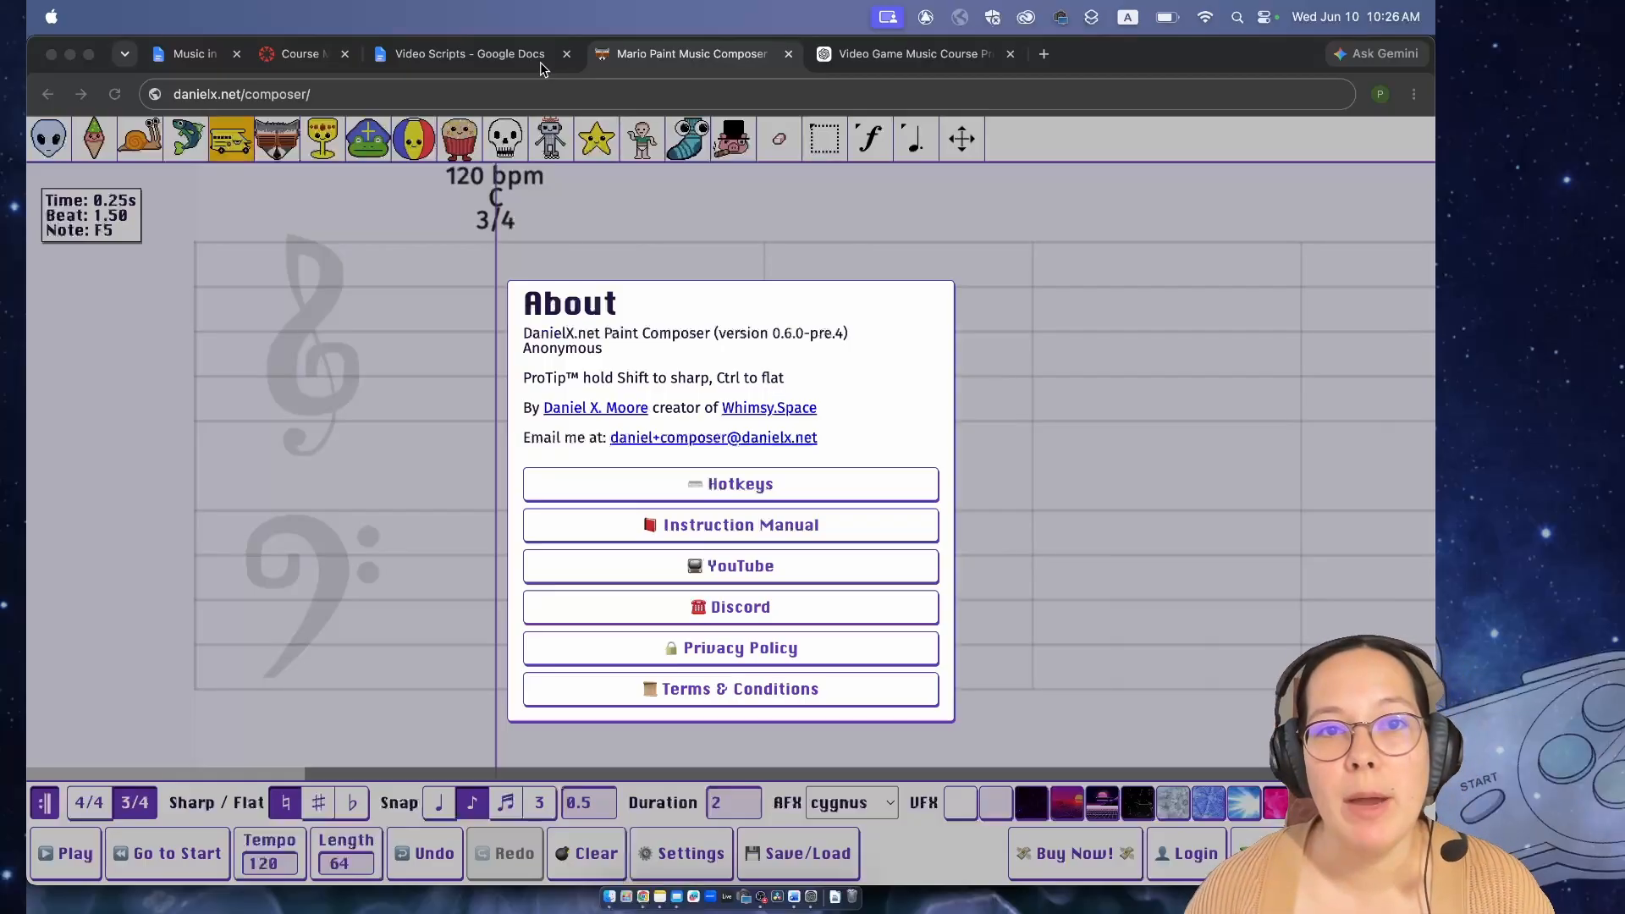
- Close the About dialog and audition the instrument sounds from the alien and popsicle to the goblet and beach ball
click(327, 438)
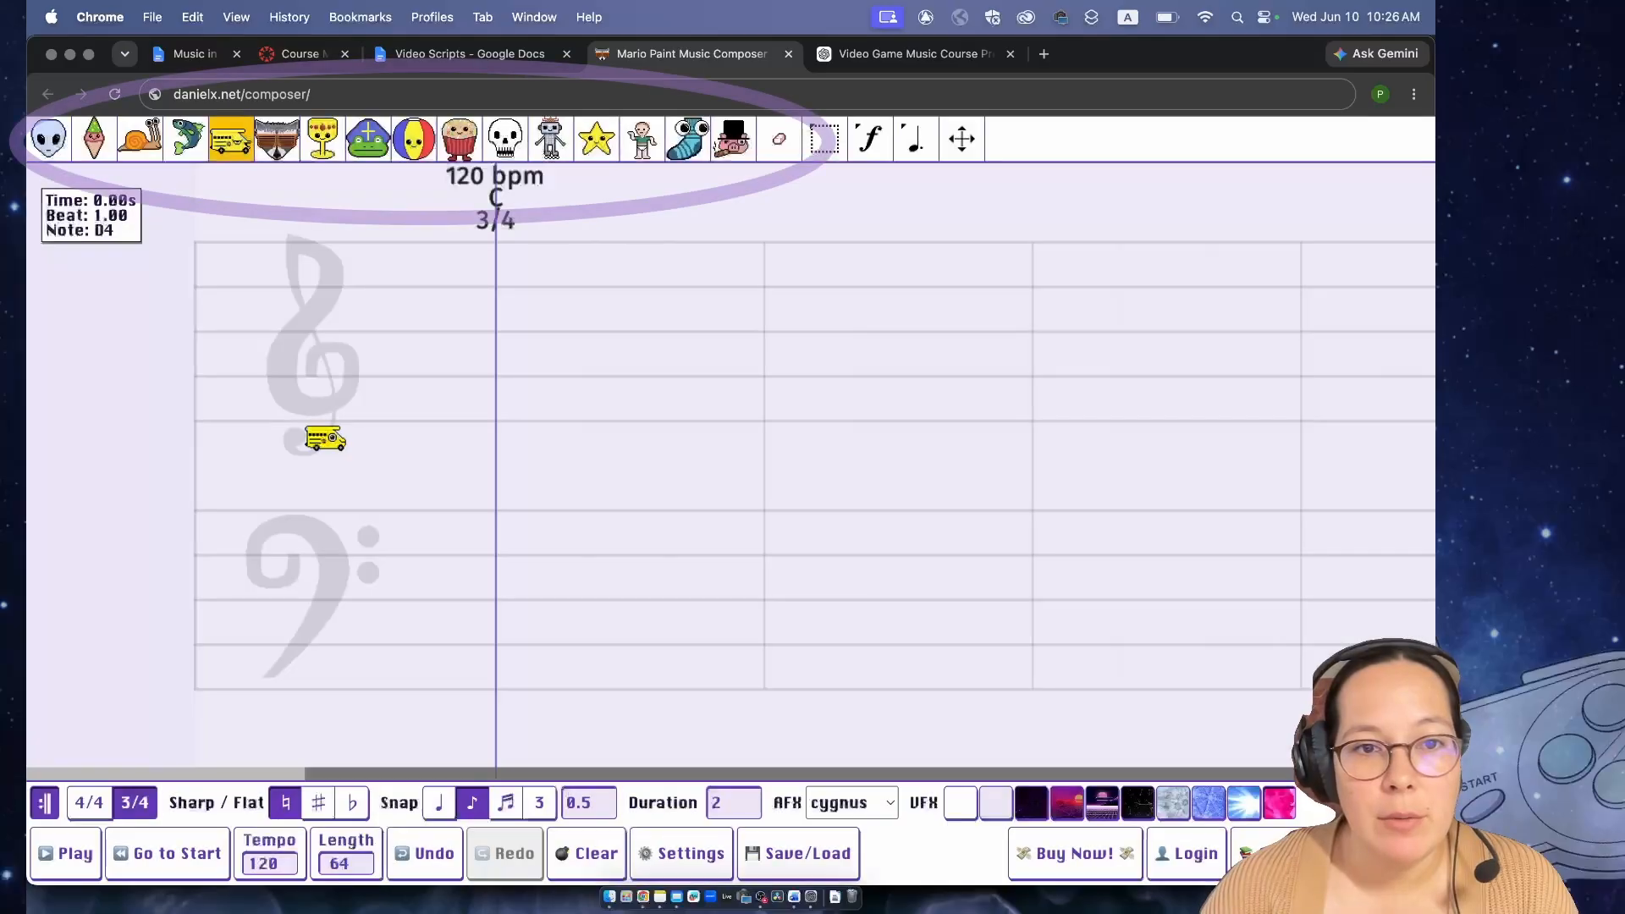
click(95, 140)
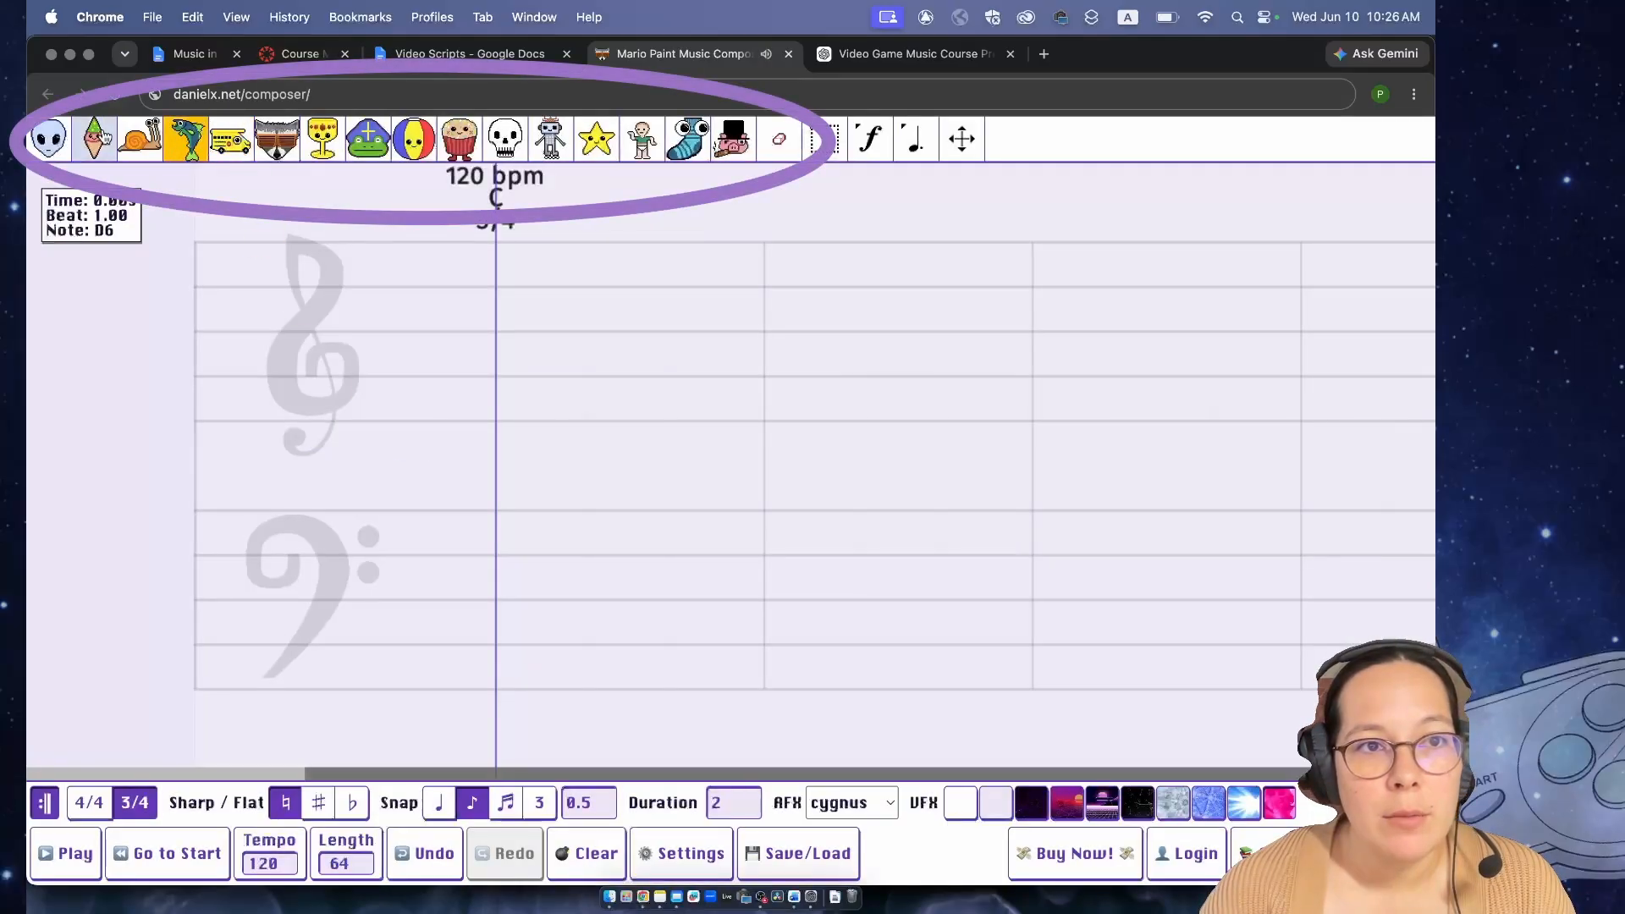
click(137, 143)
click(188, 142)
click(236, 142)
click(284, 143)
click(338, 146)
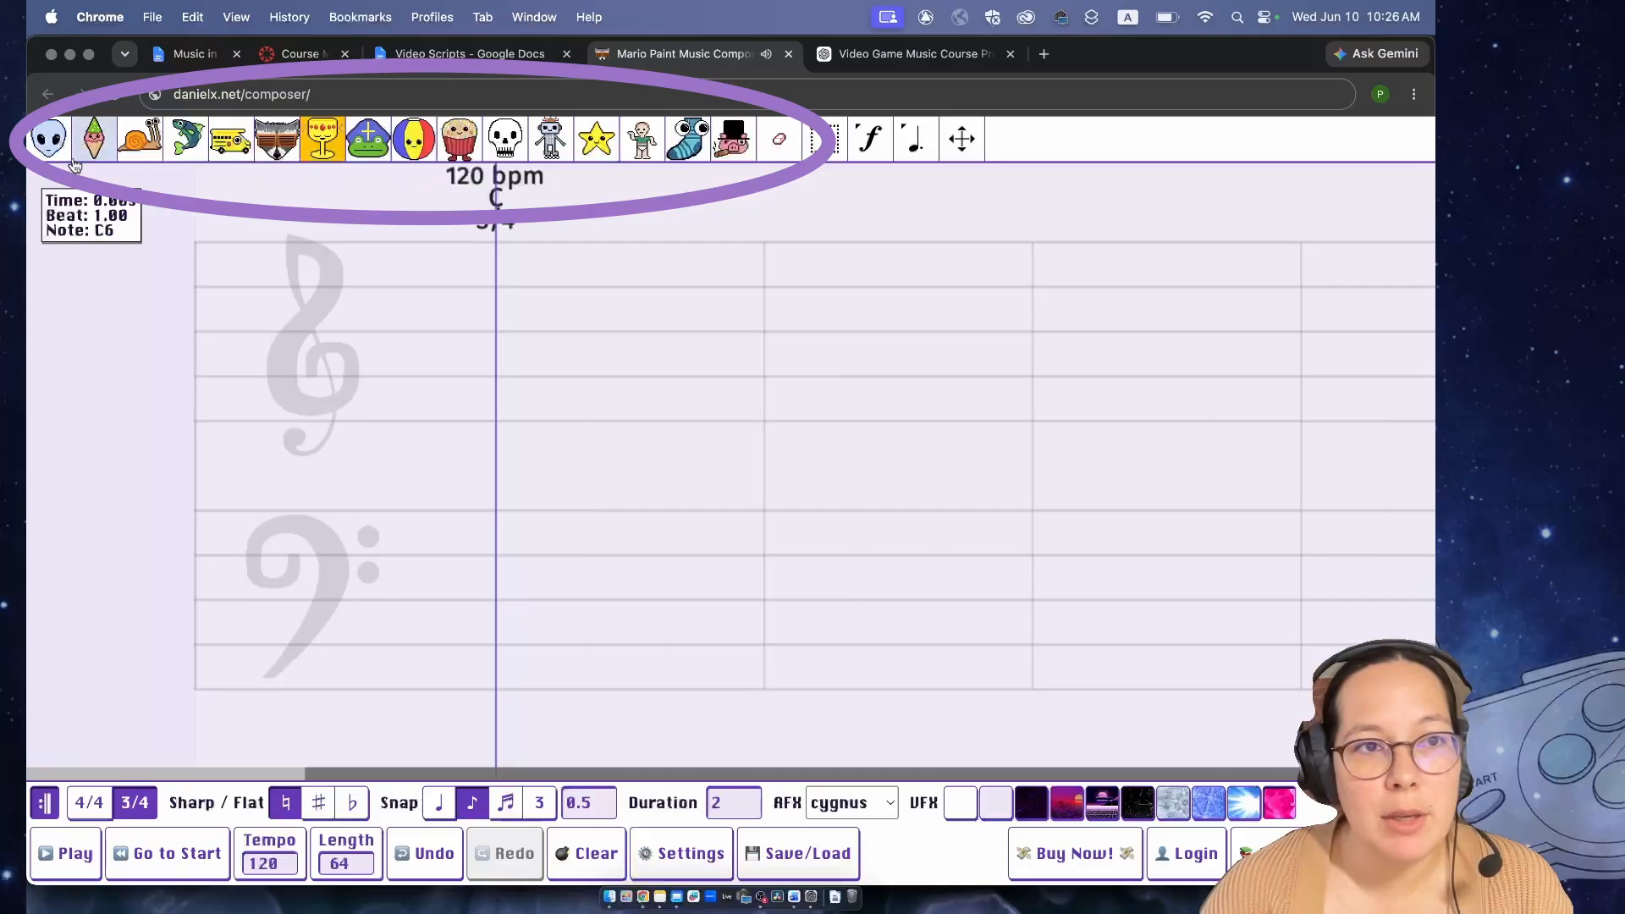
click(51, 144)
click(417, 144)
click(323, 142)
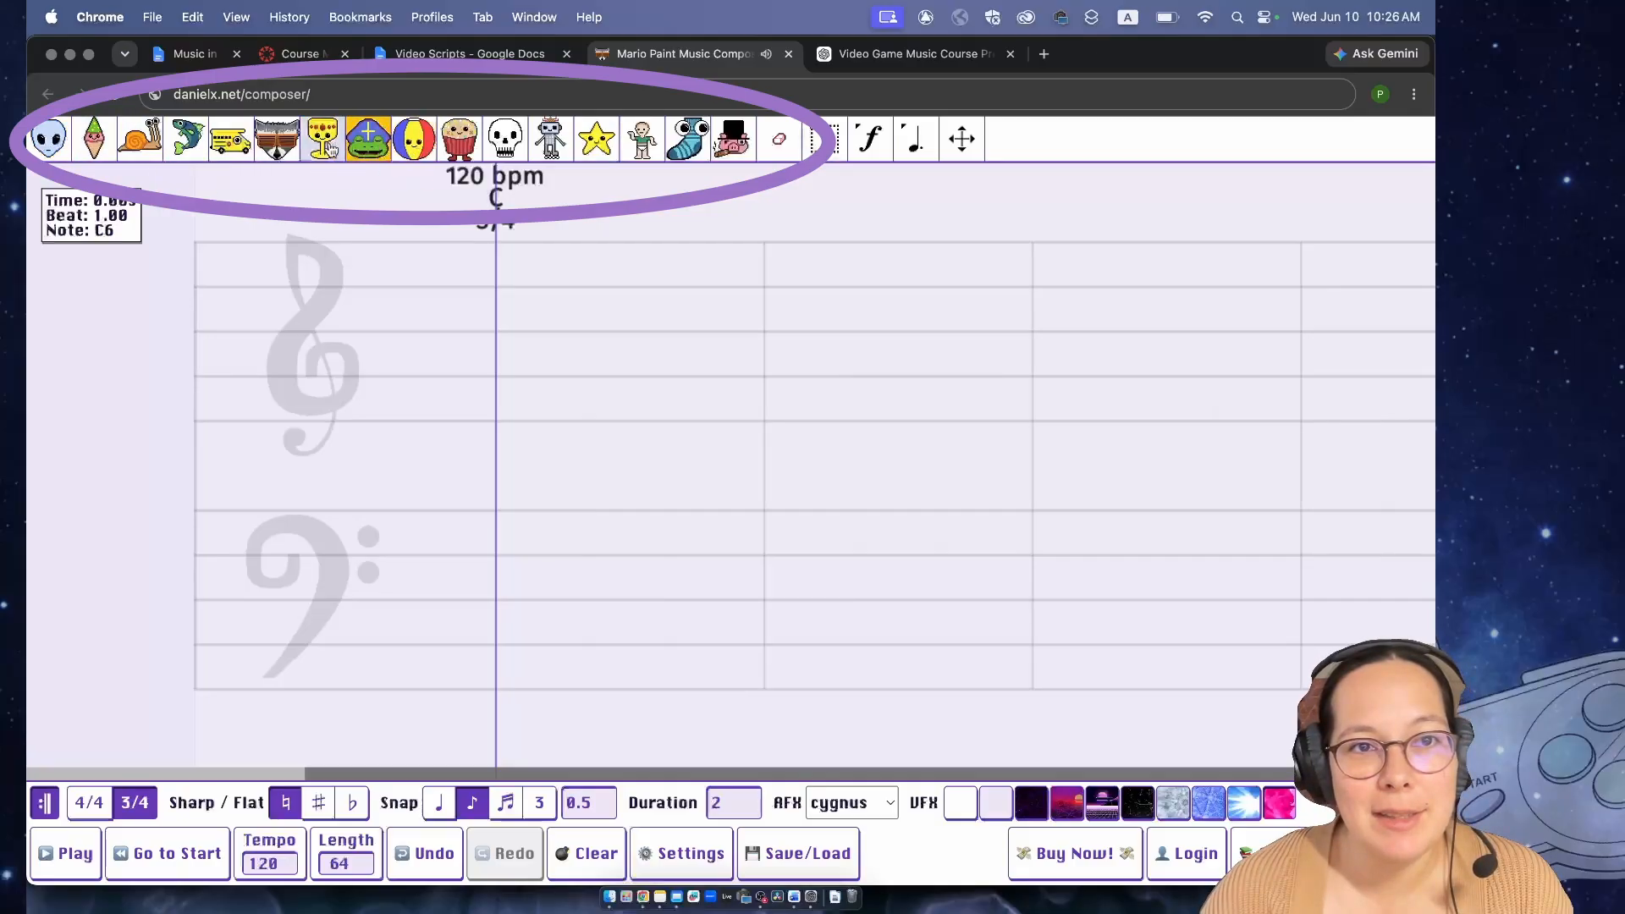
- Audition the snail, fish, bus, raccoon and goblet sounds again, followed by the drum, robot and doll
click(149, 146)
click(196, 146)
click(242, 146)
click(286, 147)
click(315, 145)
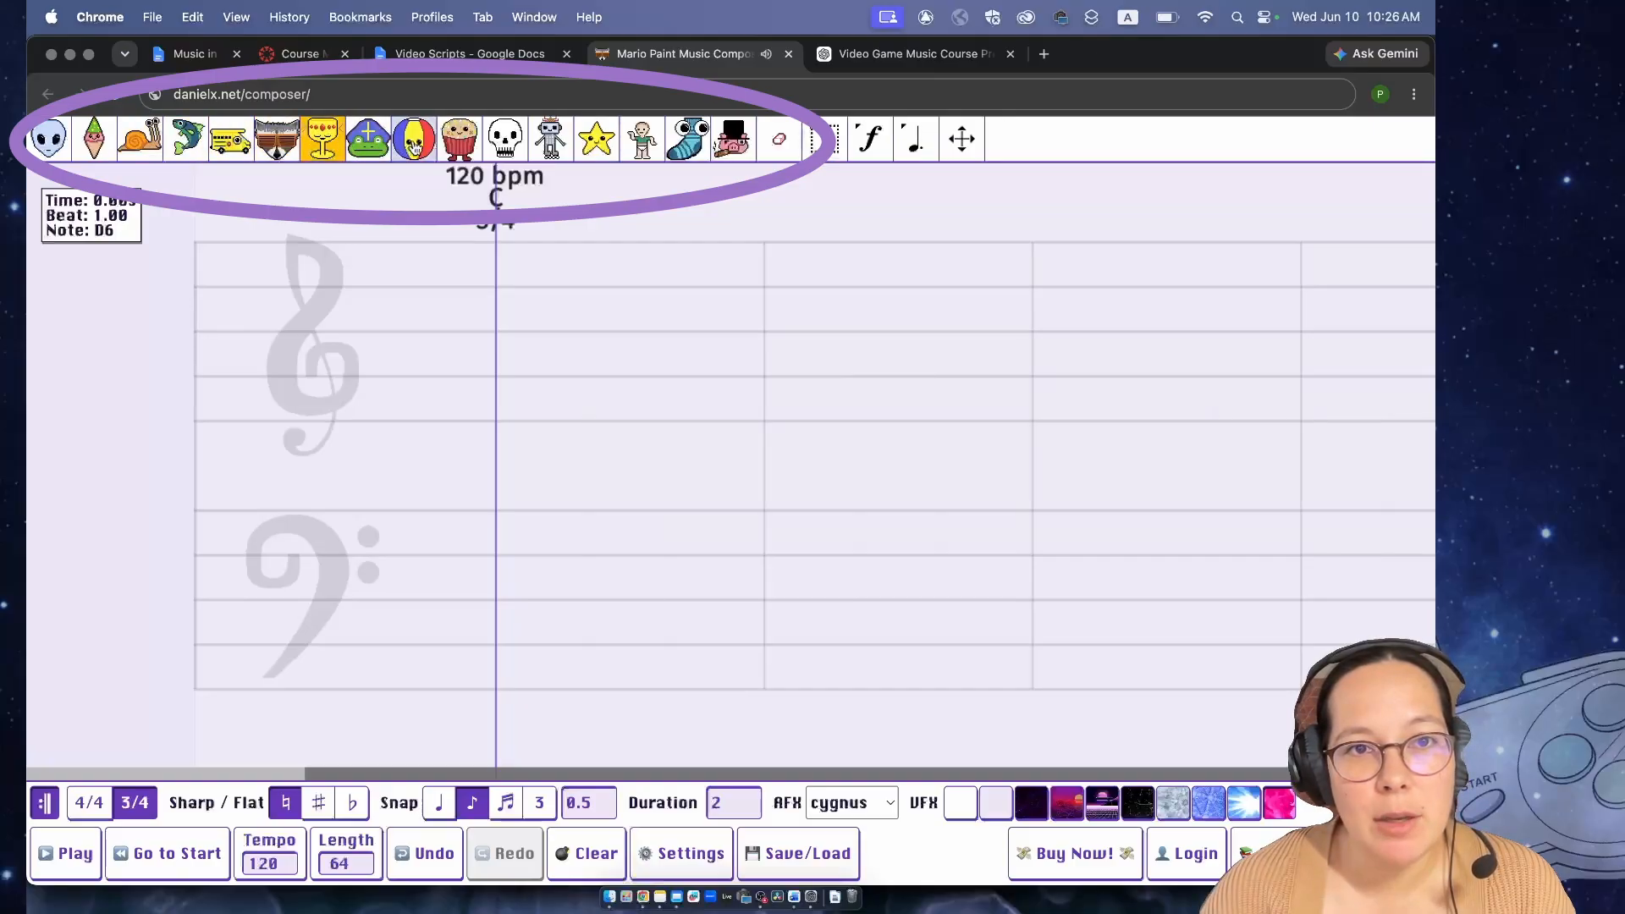
click(460, 143)
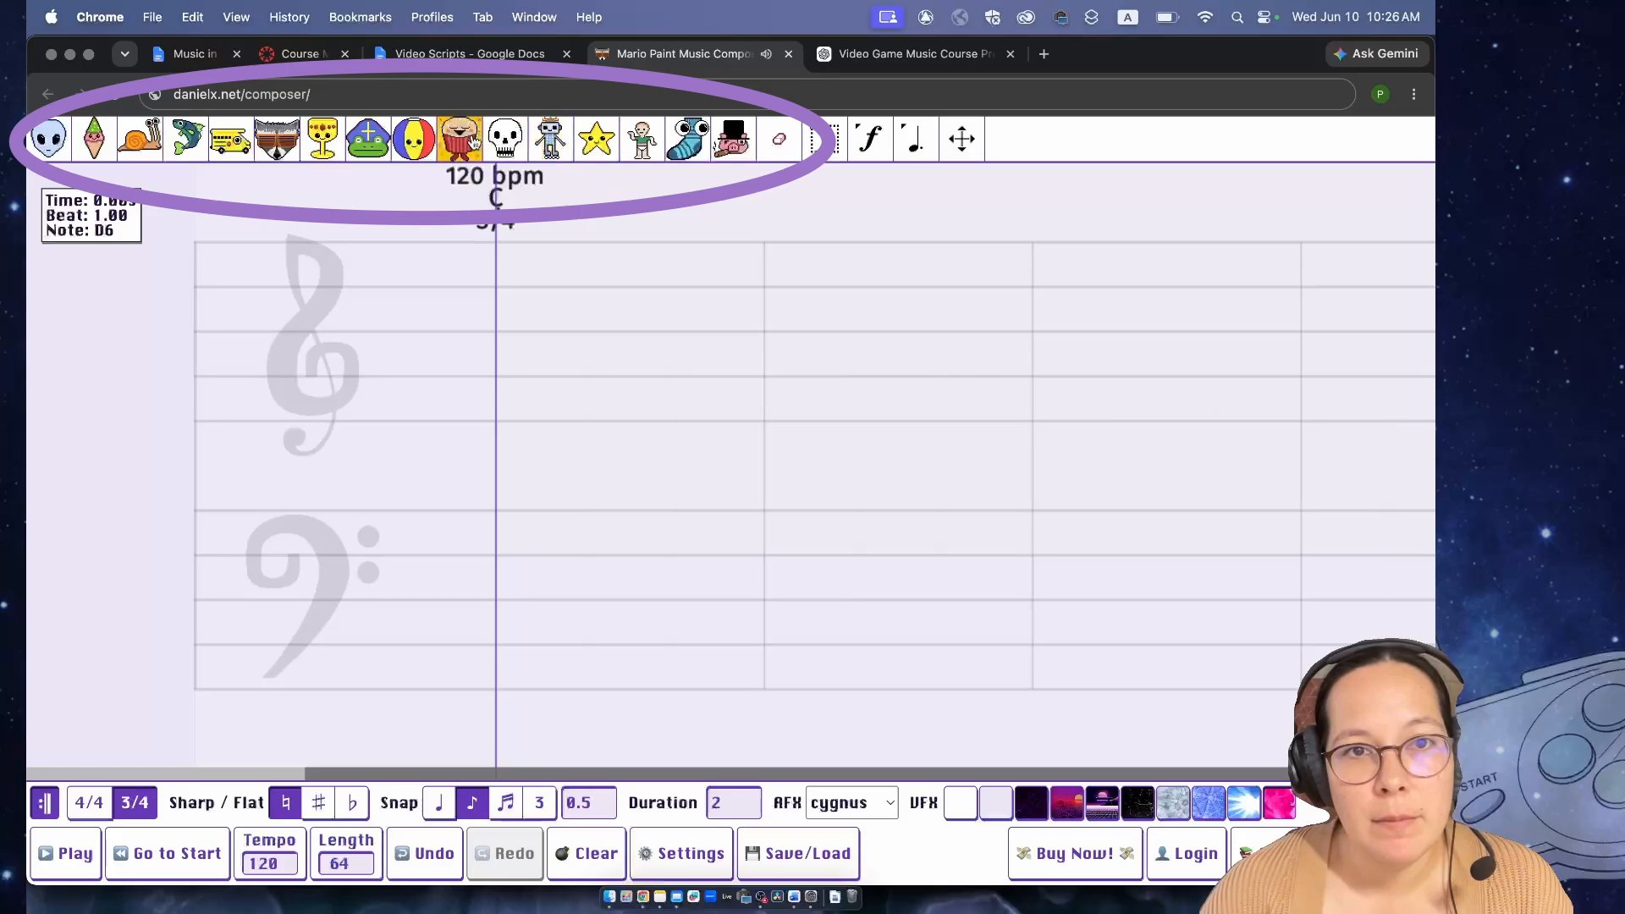
click(550, 142)
click(642, 151)
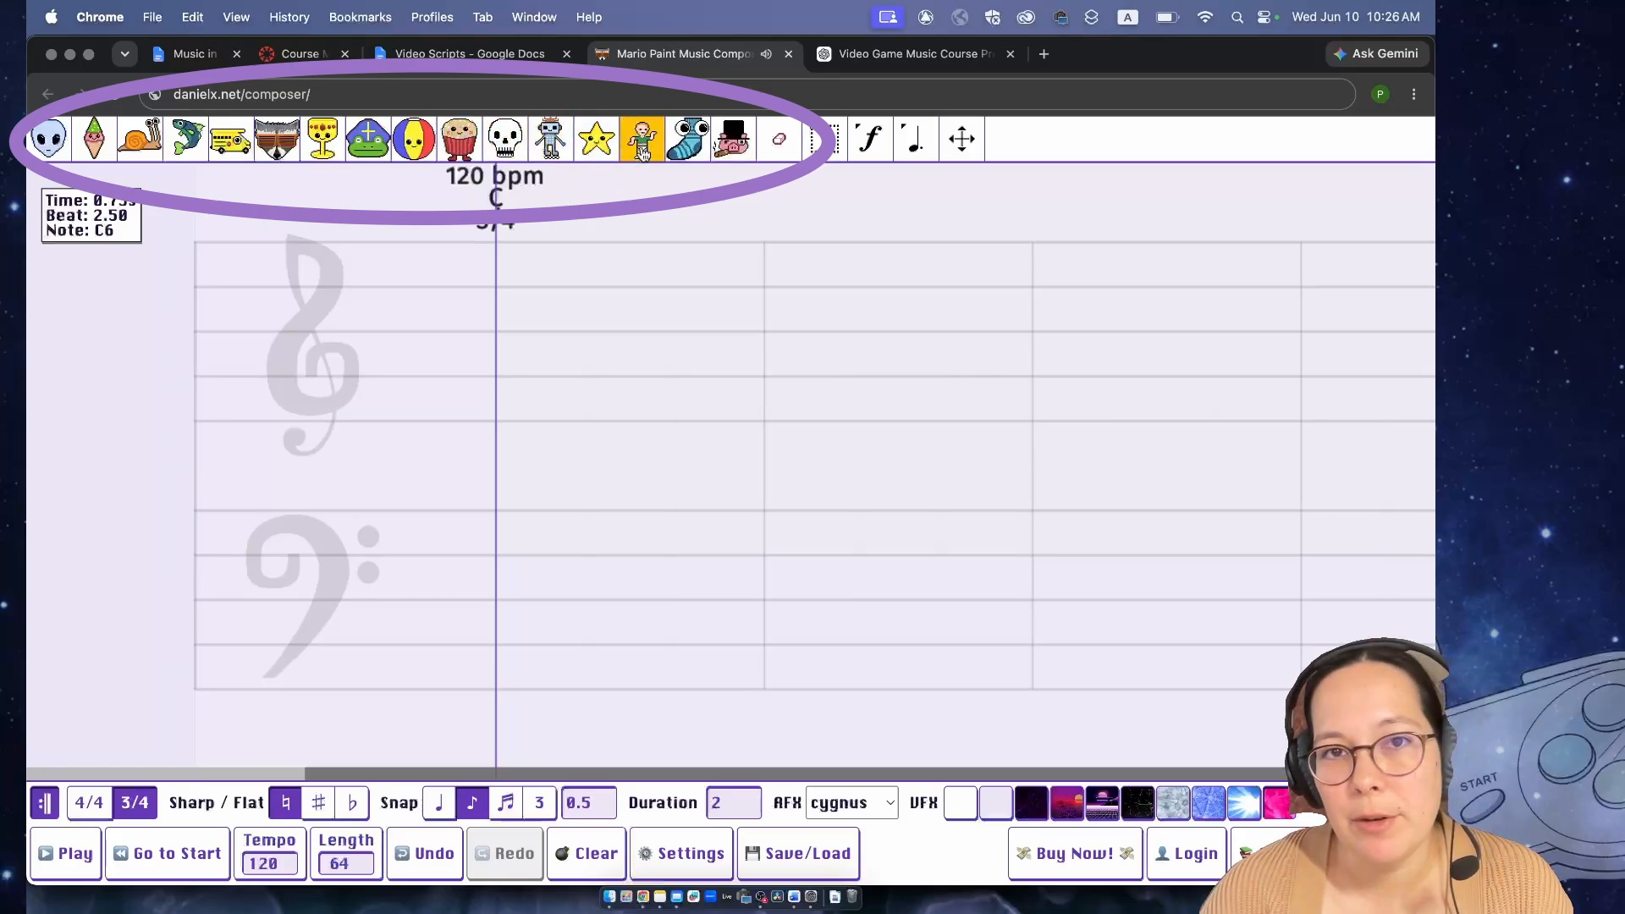
- Place rising sock notes E4, G4, B4, D5 and F5 on the treble staff, starting at beat 1
click(681, 154)
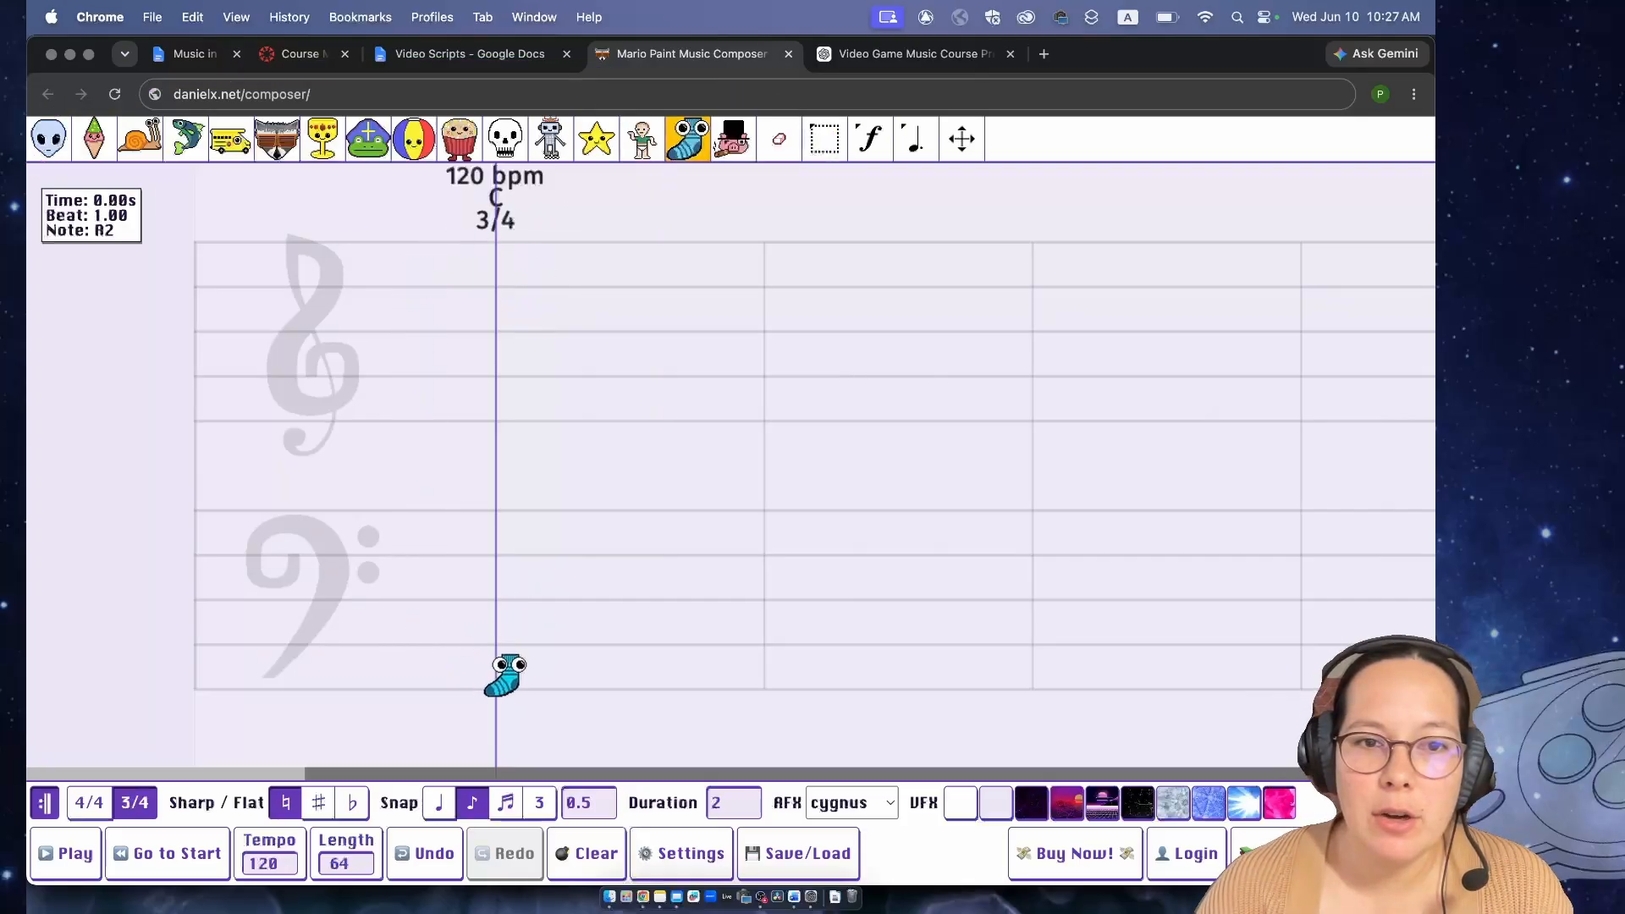
click(495, 420)
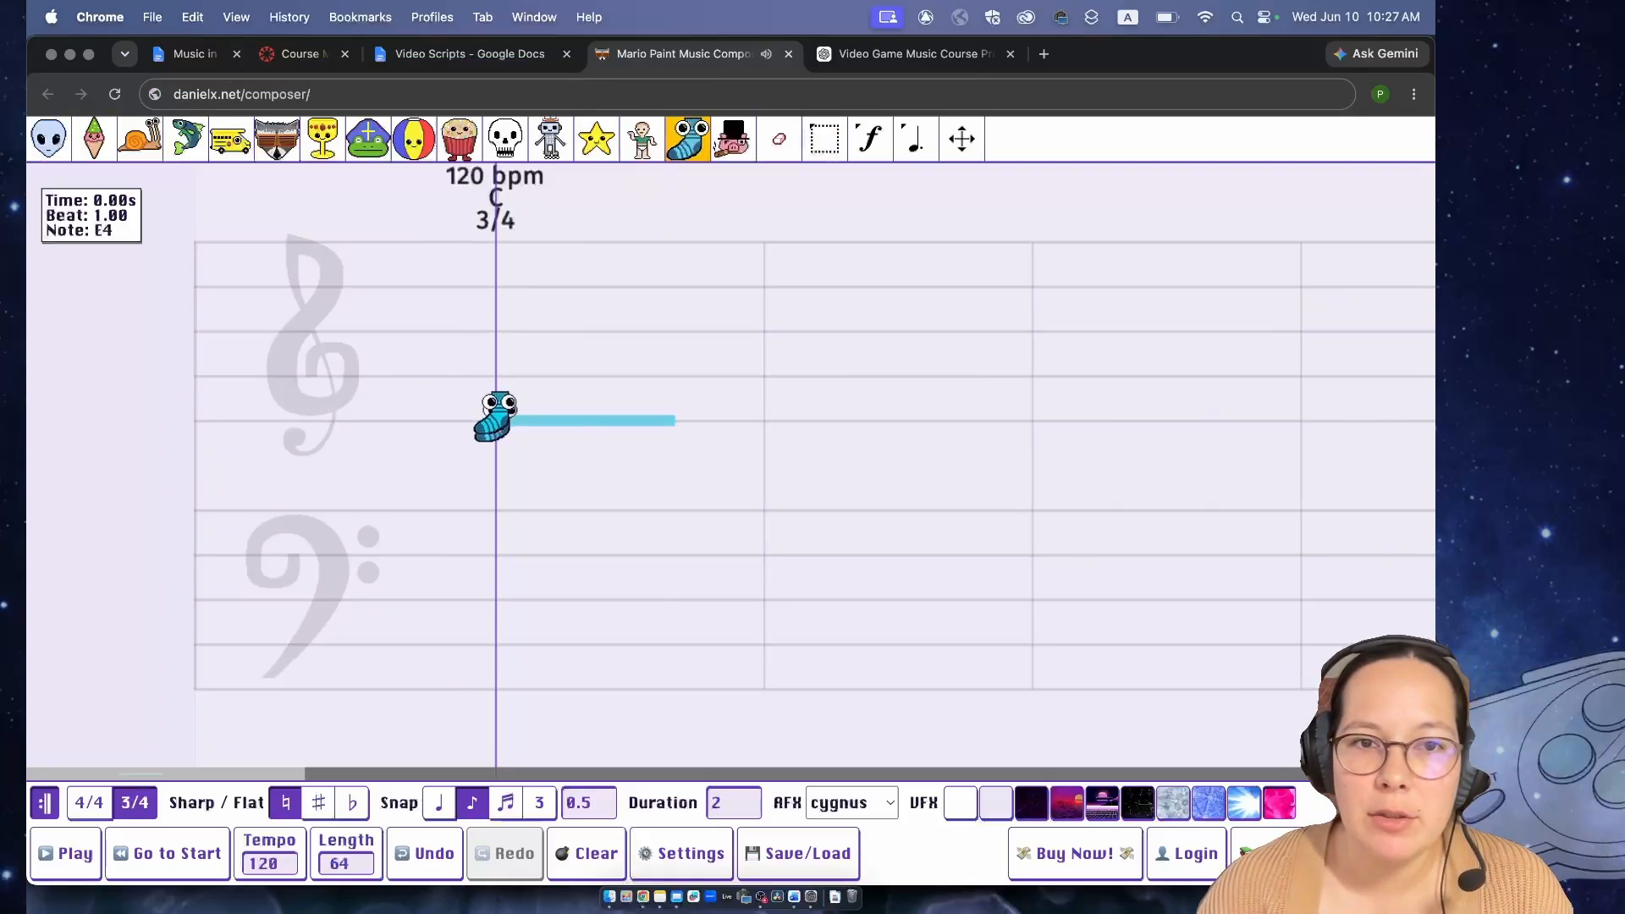
click(557, 376)
click(630, 331)
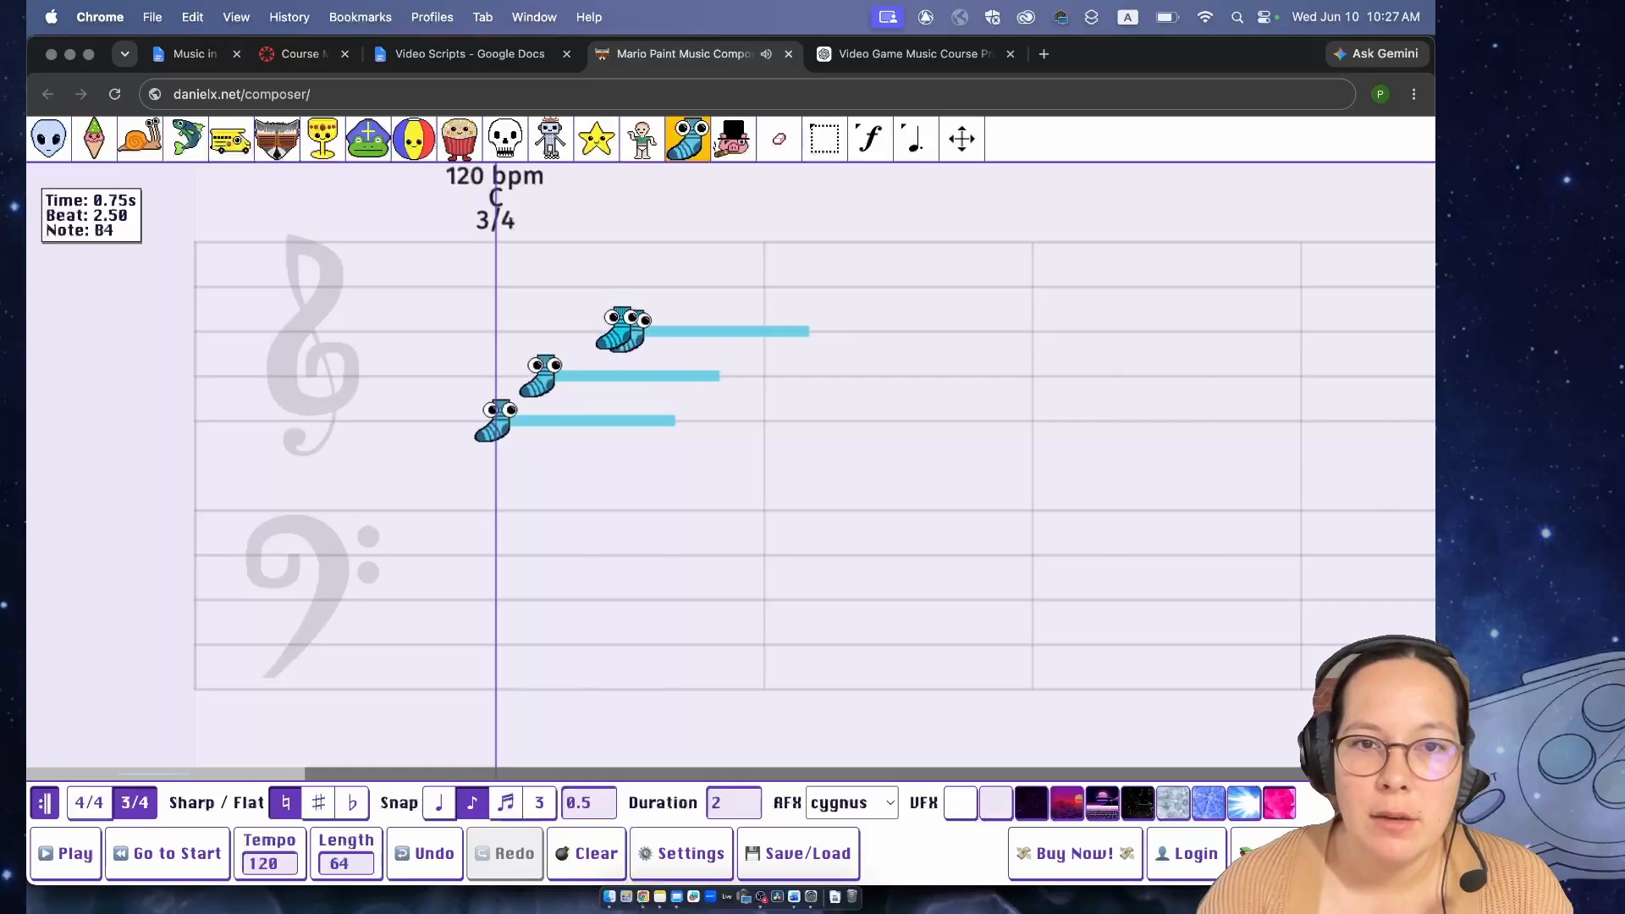
click(682, 287)
click(719, 243)
- Place rising sock notes G2, A2, C3, E3, G3 and A3 on the bass staff, starting at beat 4
click(764, 690)
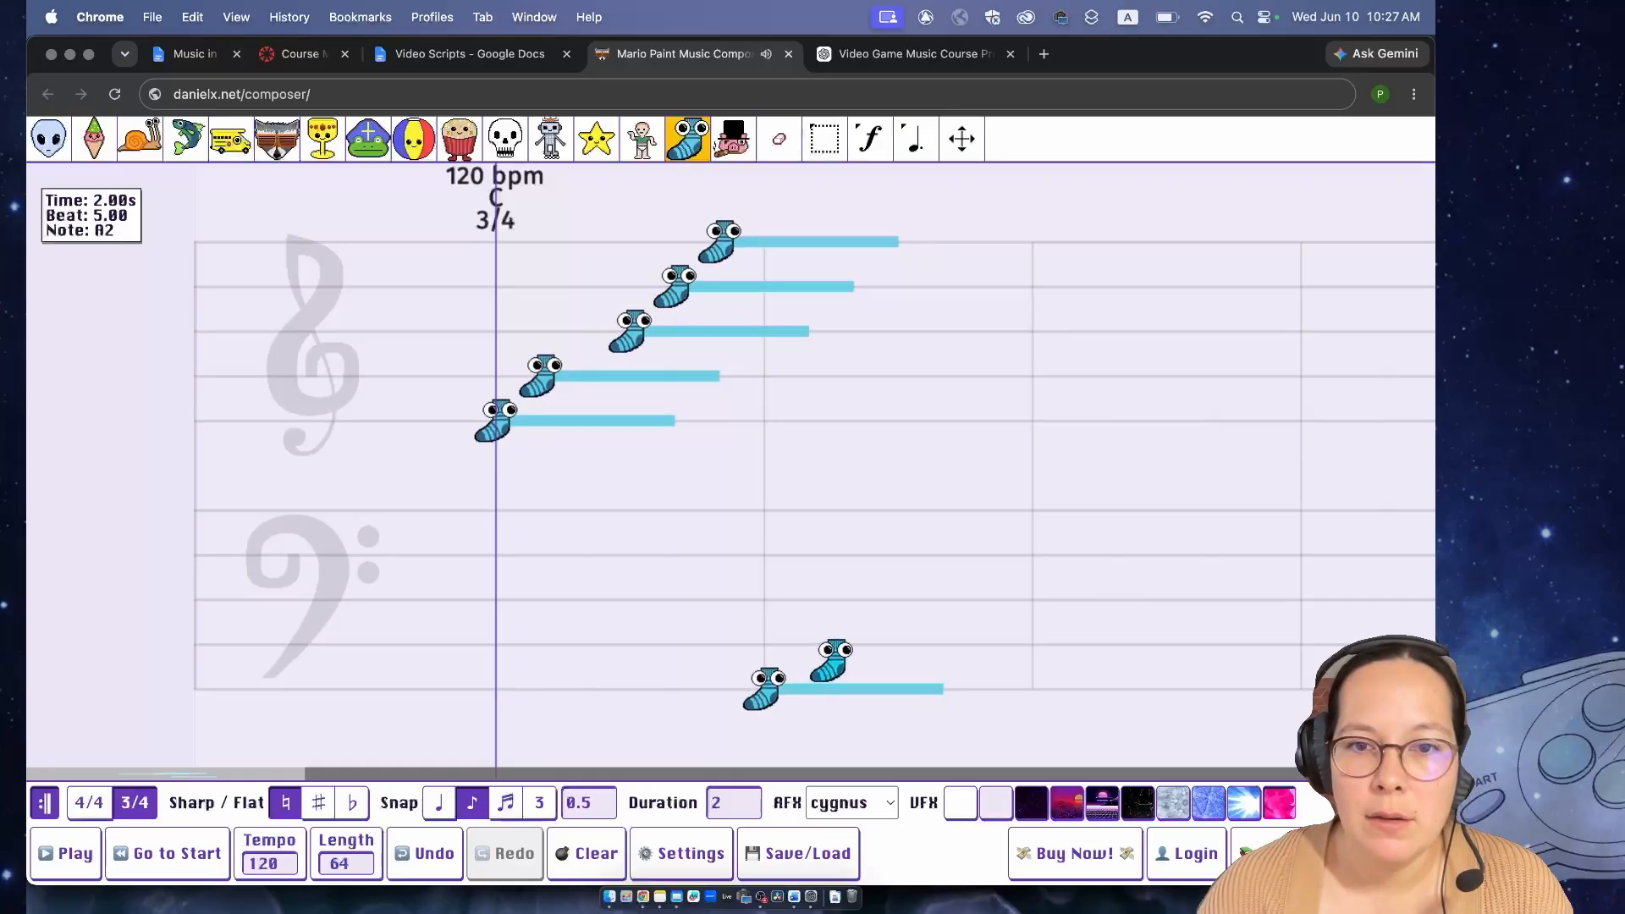
click(852, 666)
click(853, 622)
click(901, 577)
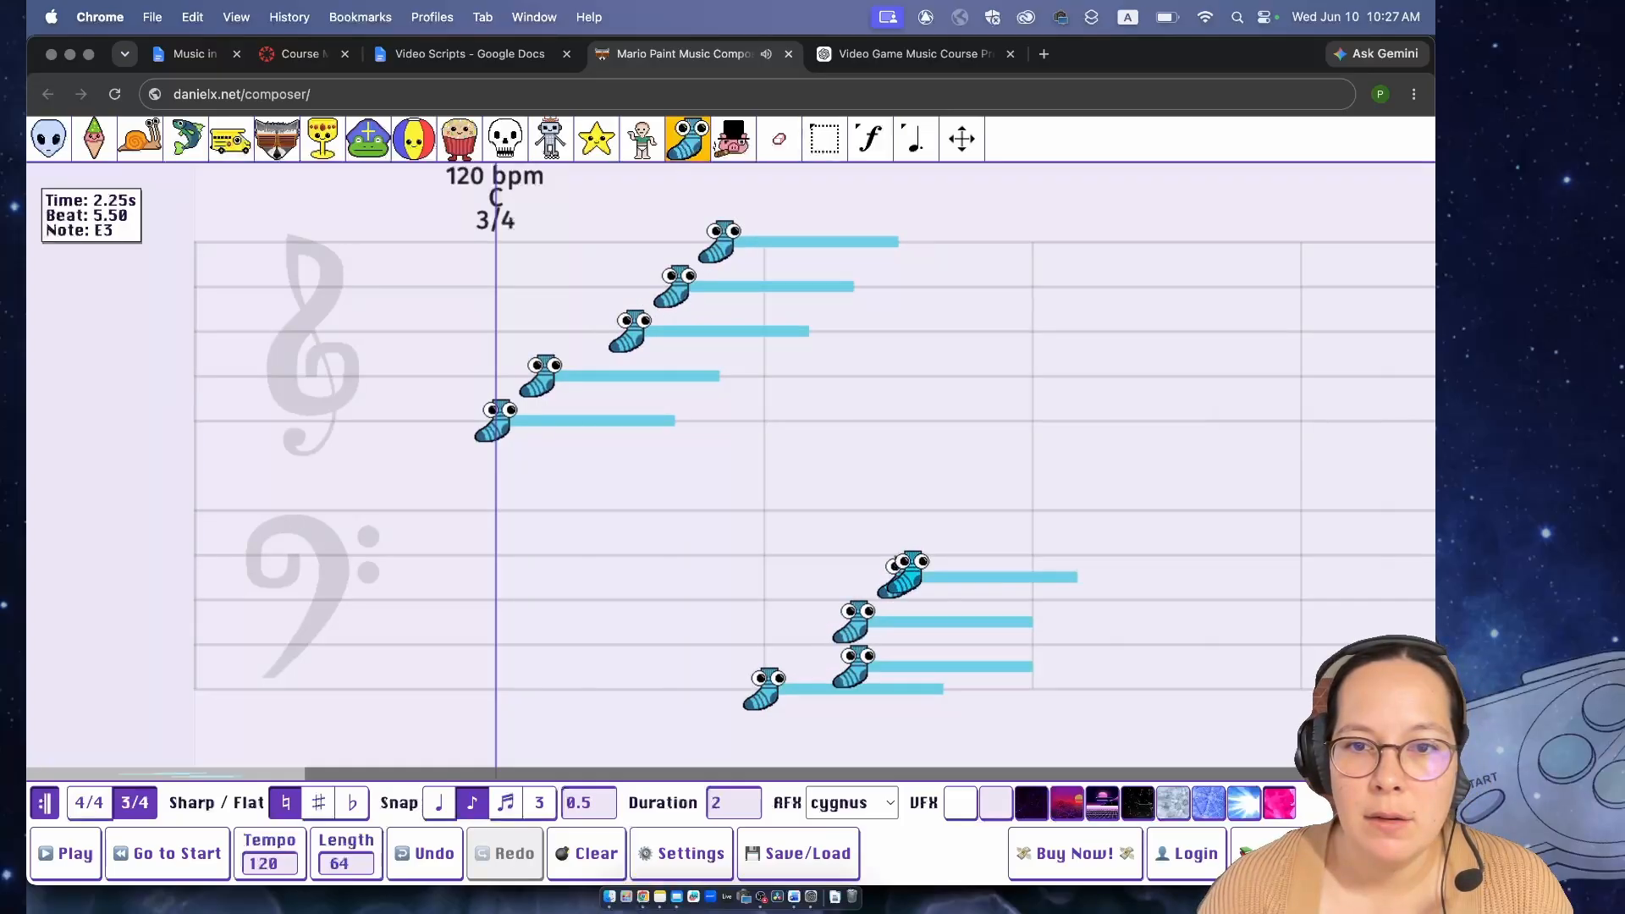
click(946, 533)
click(990, 509)
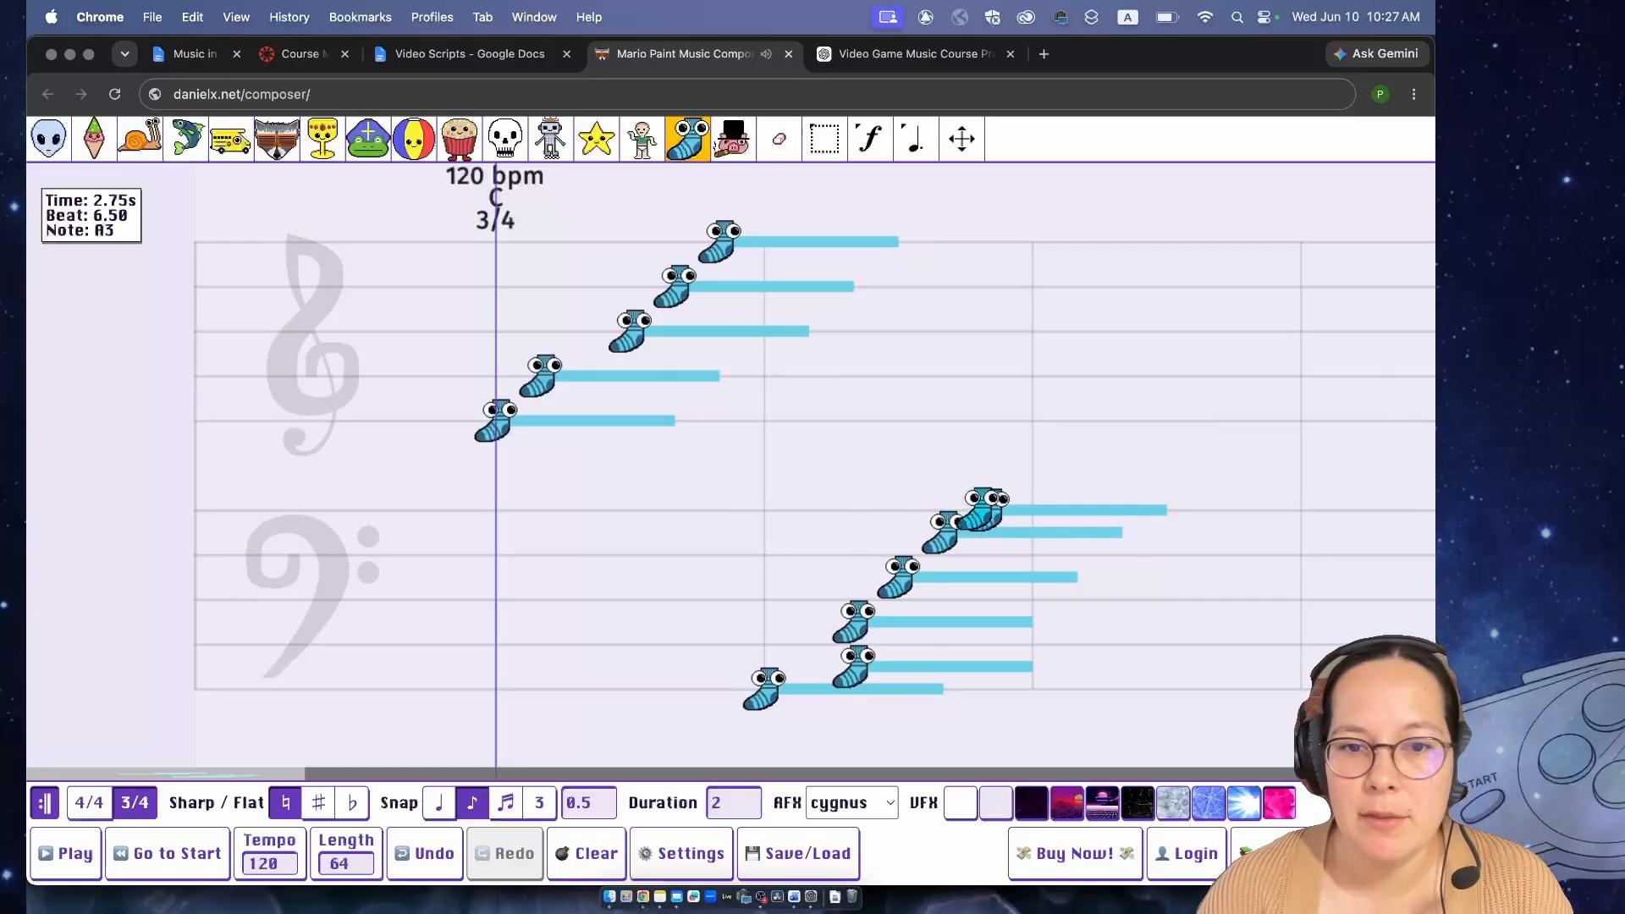
- Clear the entire song
click(573, 850)
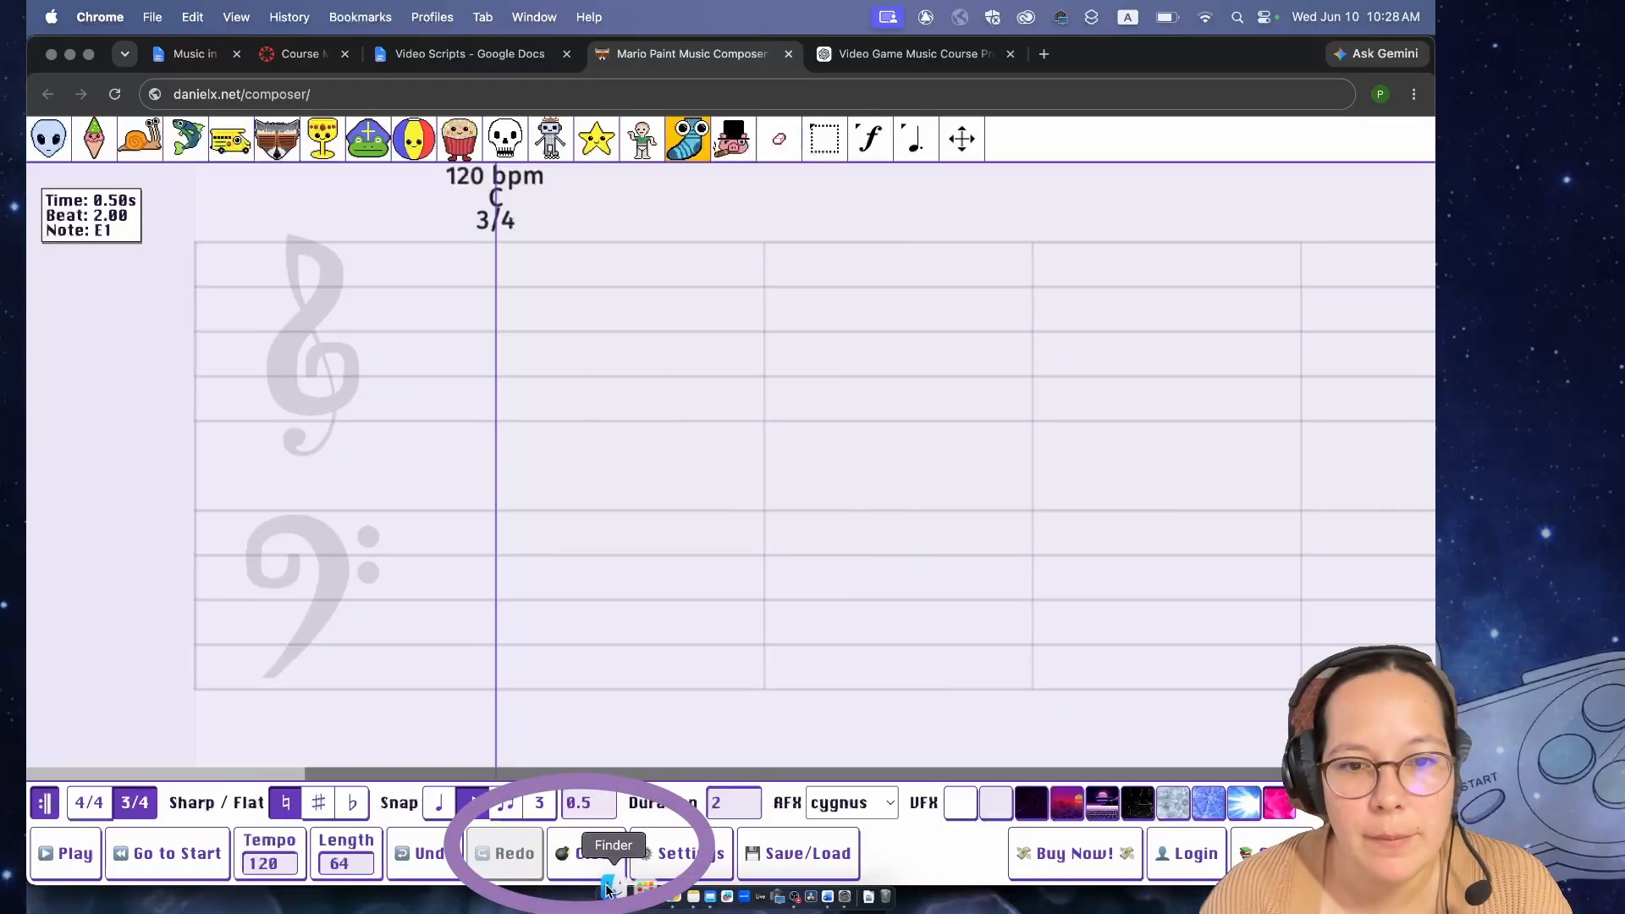
click(584, 850)
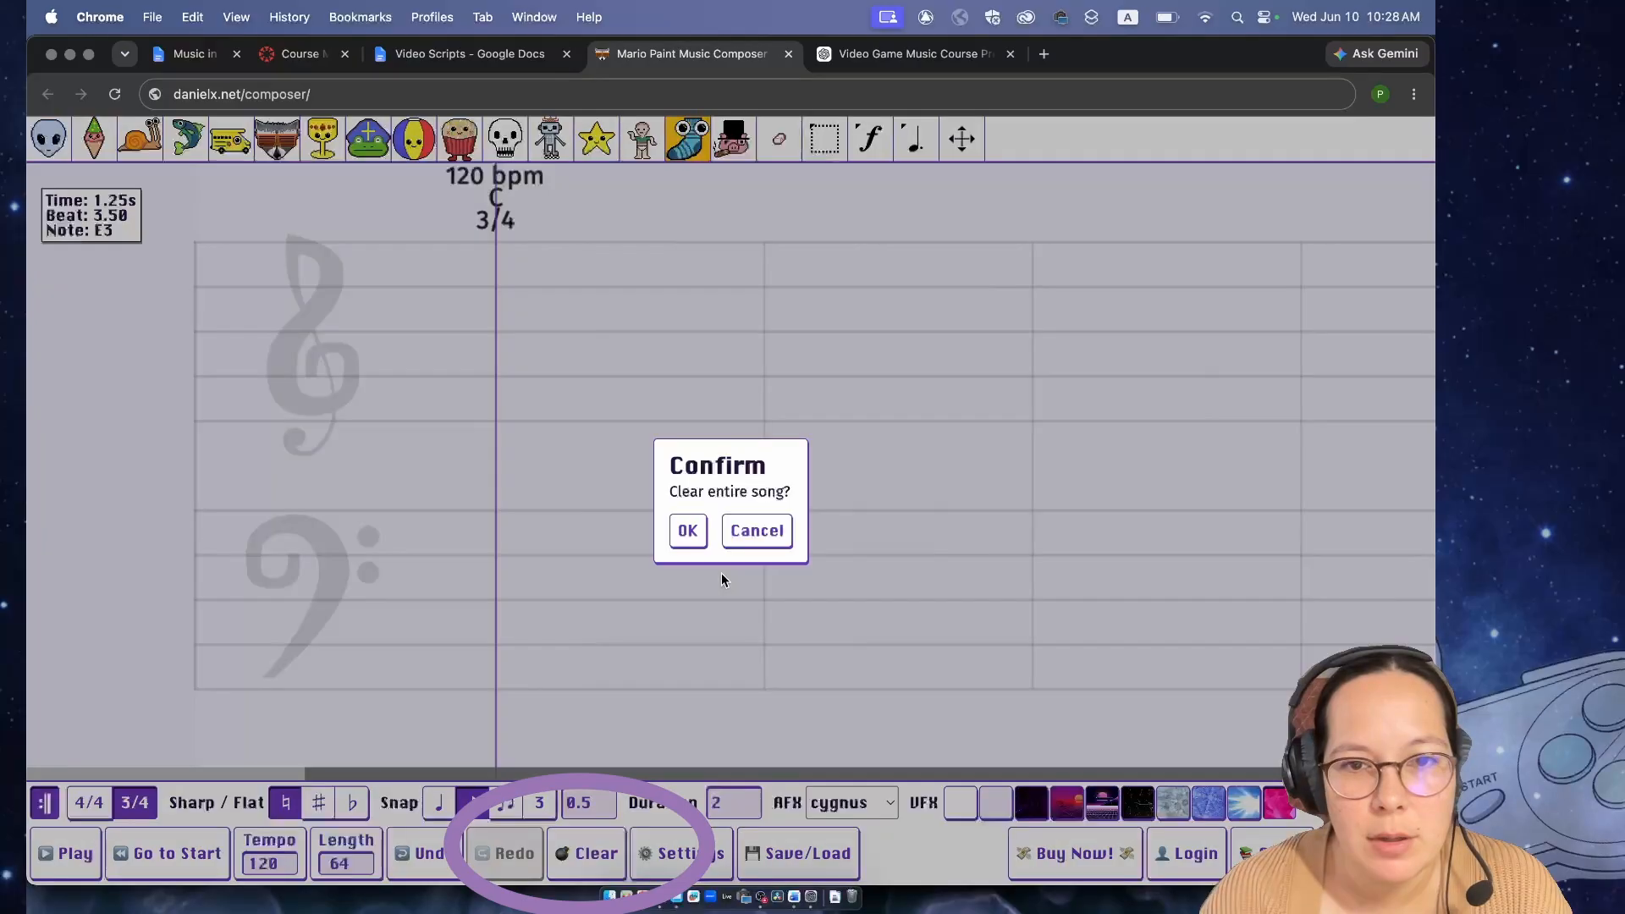
click(688, 531)
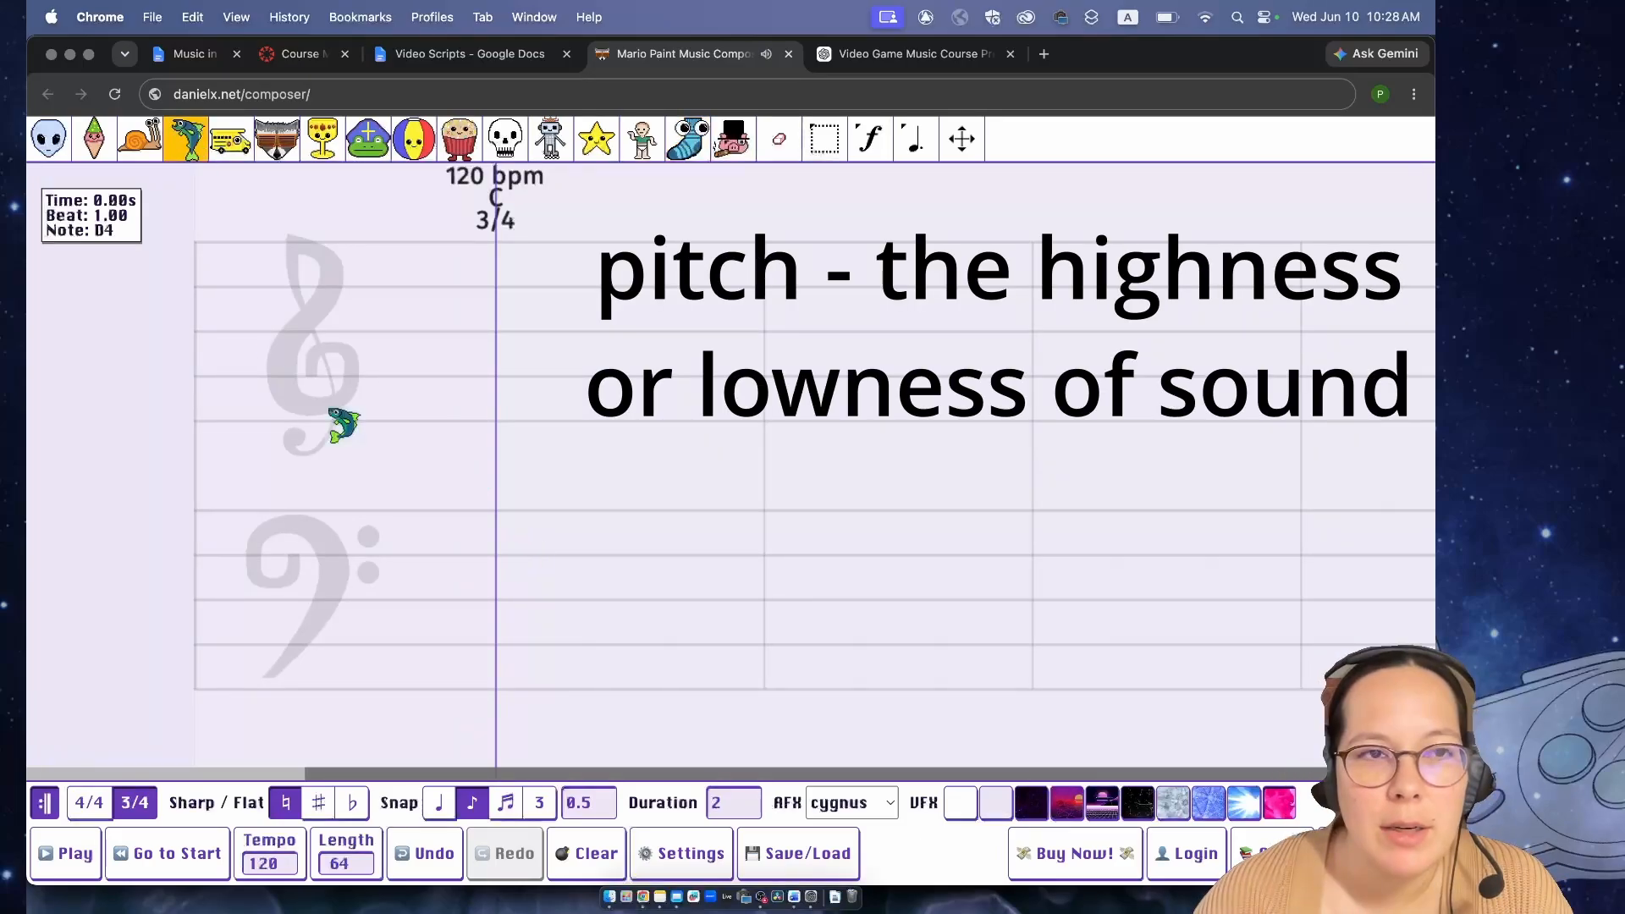
- Place low alien notes G2, B2, C3, B2 and G2 on the bass staff from beat 1 to beat 4
click(96, 157)
click(53, 156)
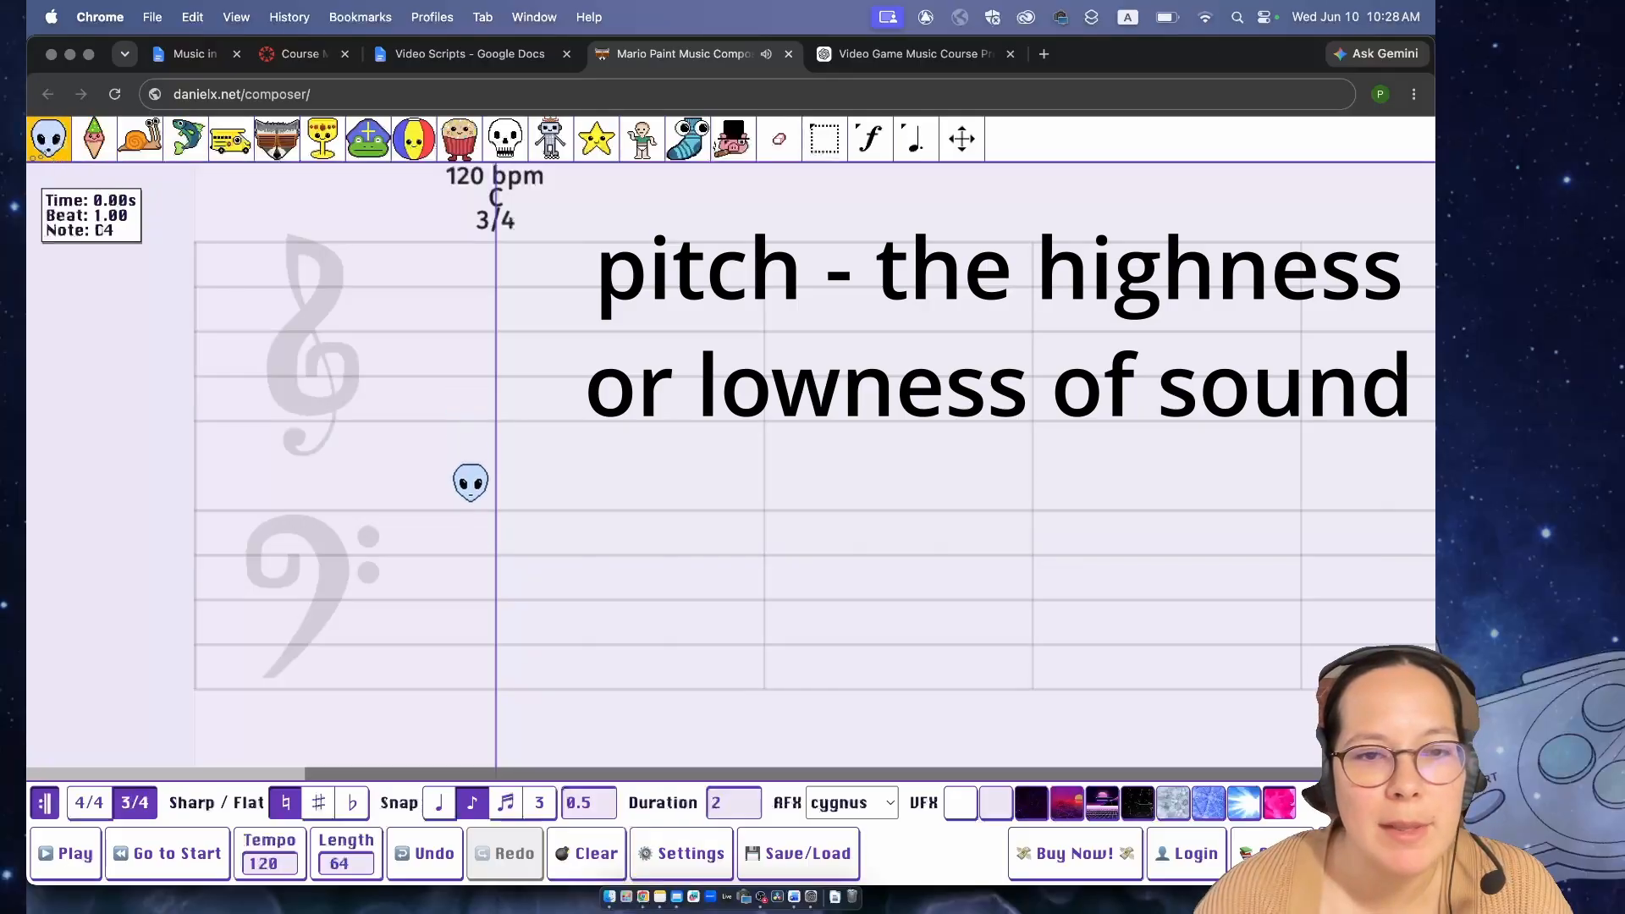
click(498, 684)
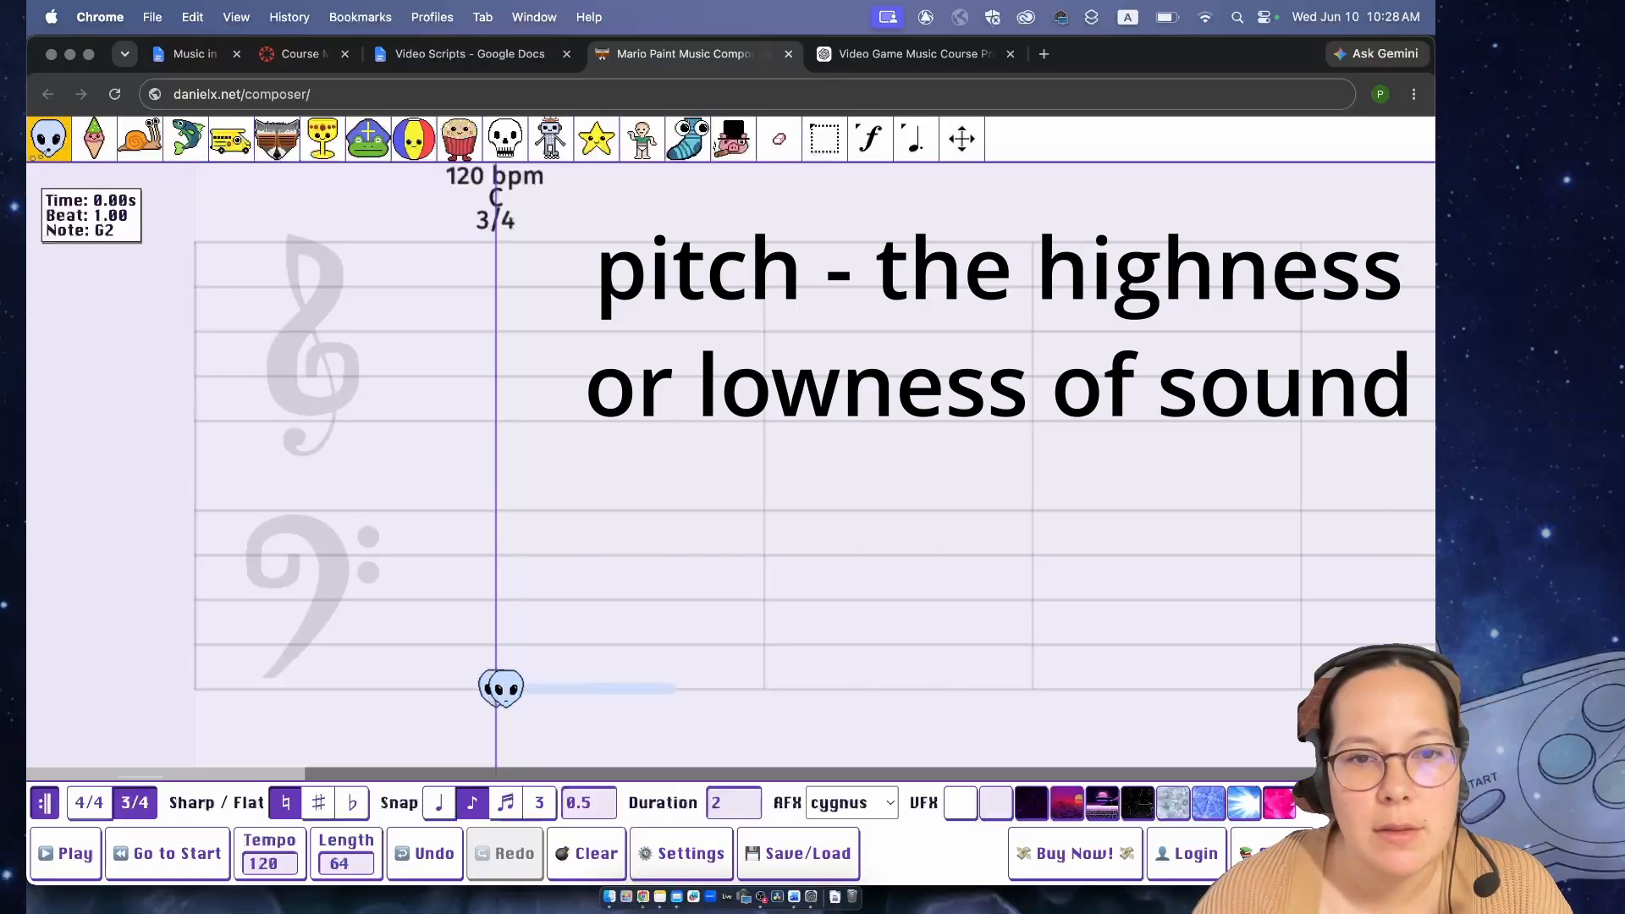
click(541, 643)
click(629, 620)
click(674, 644)
click(761, 689)
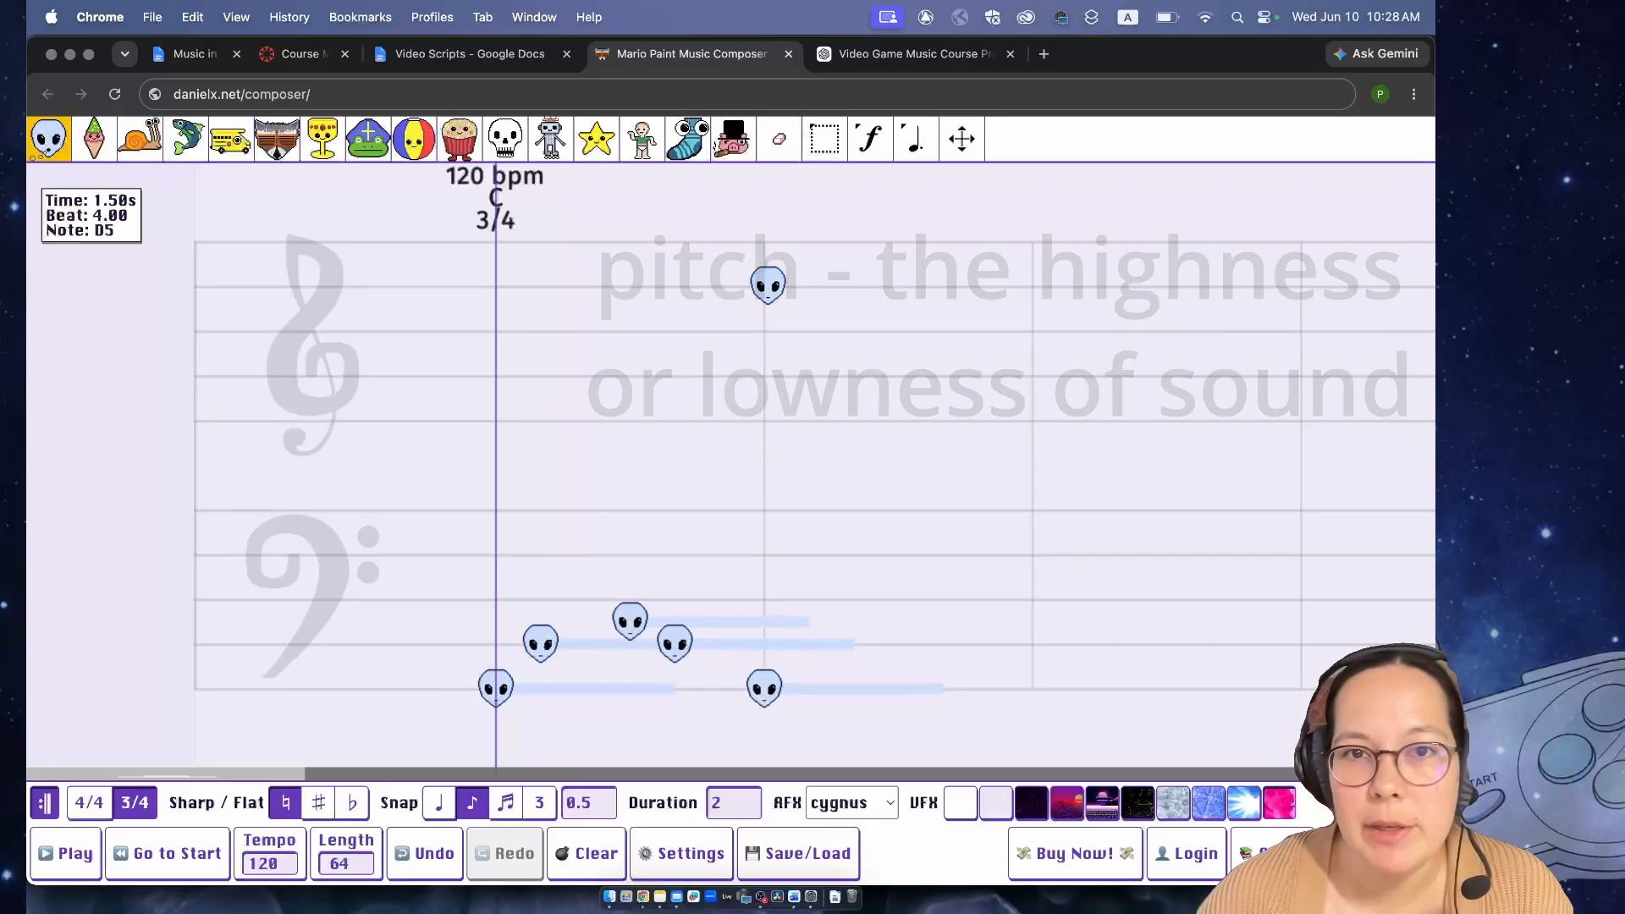
- Place high alien notes D5, E5, F5, F5, E5 and D5 at half-beat spacing, starting at beat 4
click(764, 286)
click(808, 263)
click(853, 242)
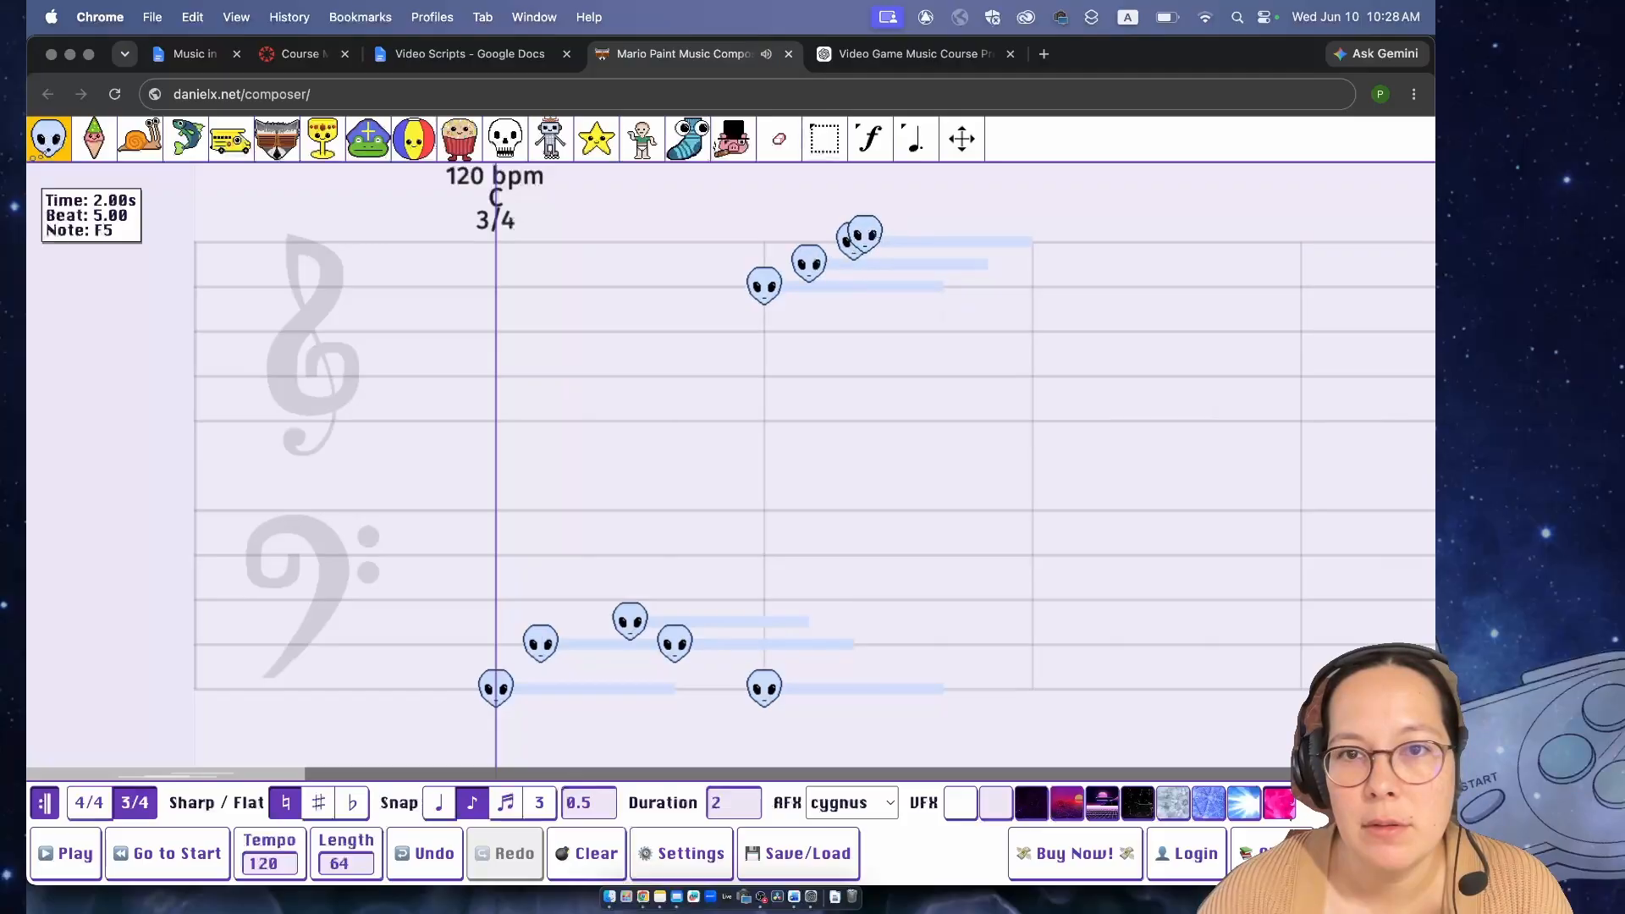
click(897, 245)
click(943, 263)
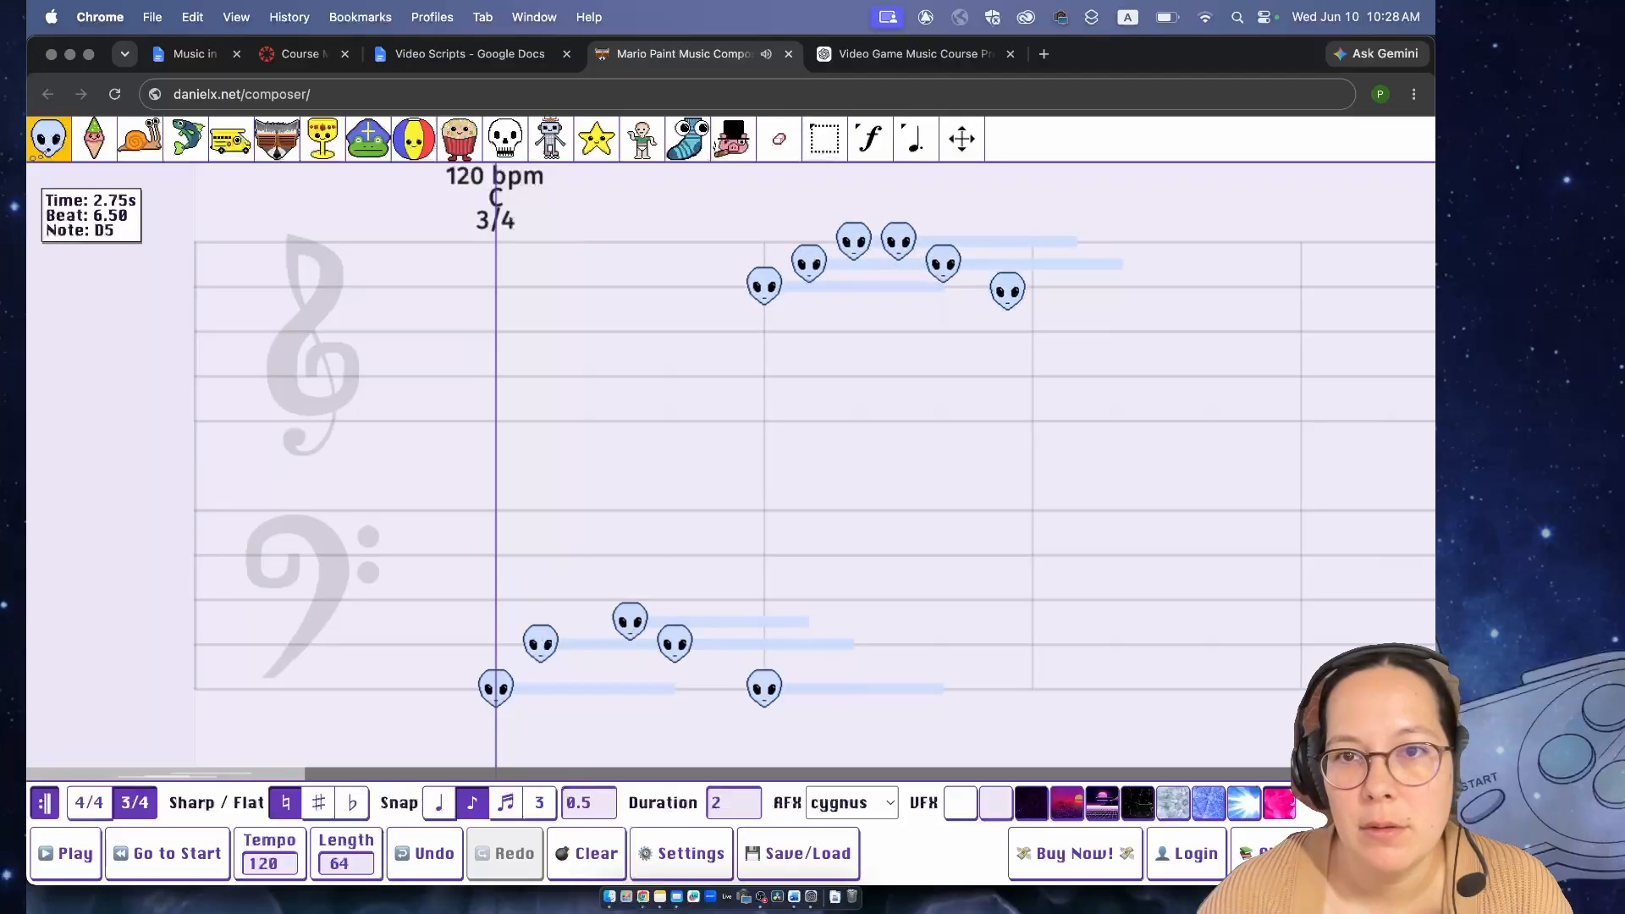
click(990, 287)
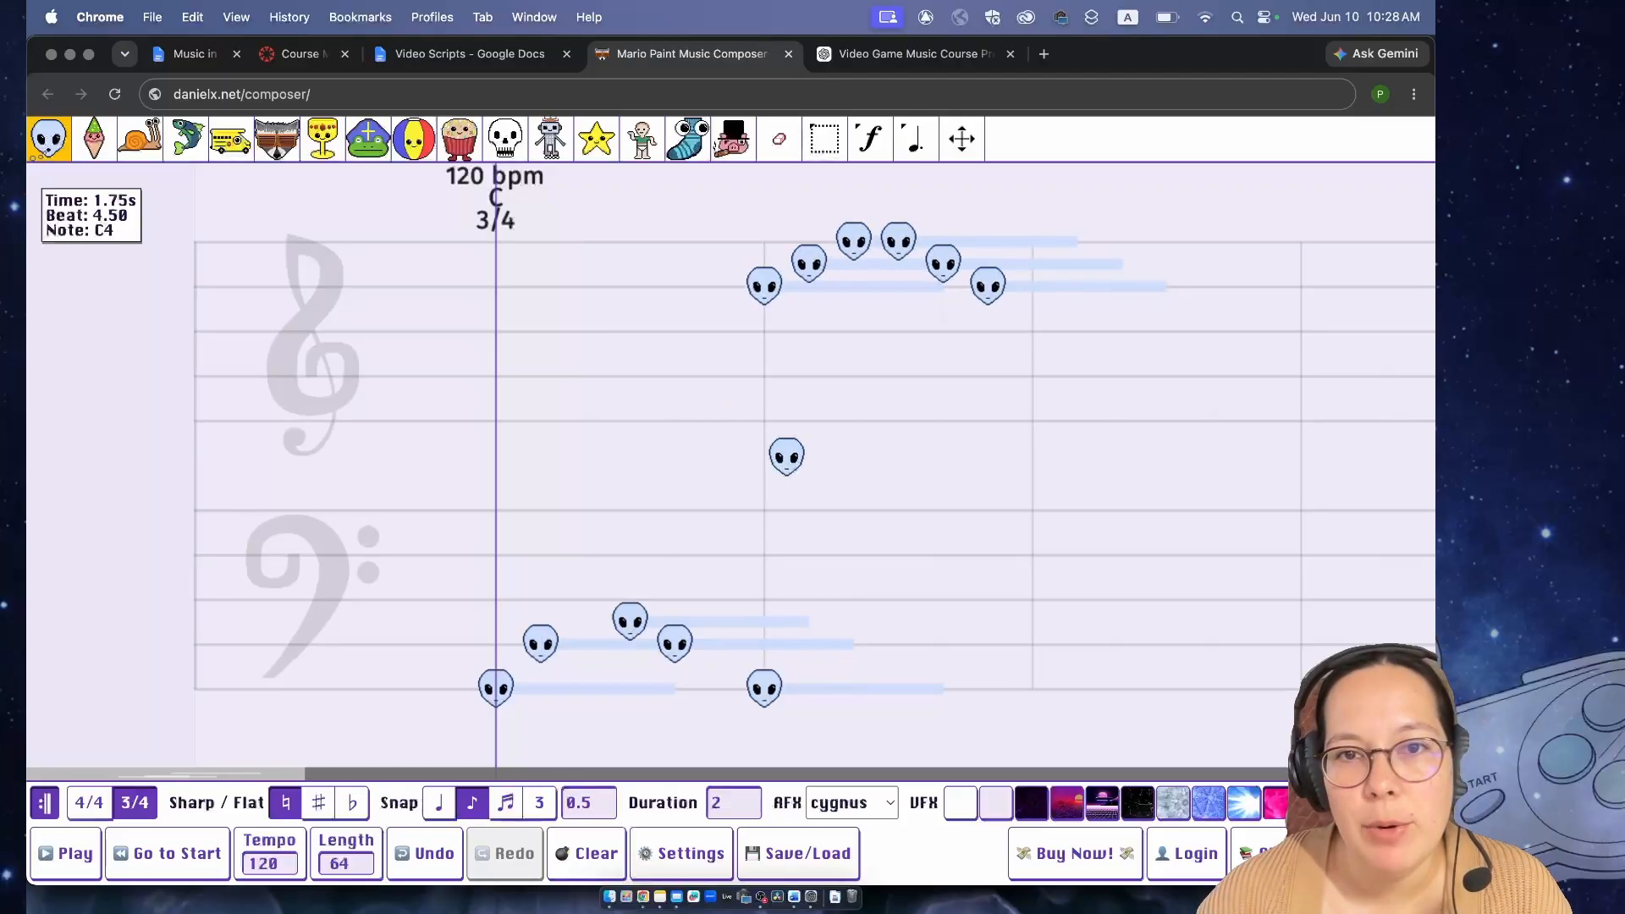
- Play the low and high alien notes, stop playback and return to the start of the song
key(space)
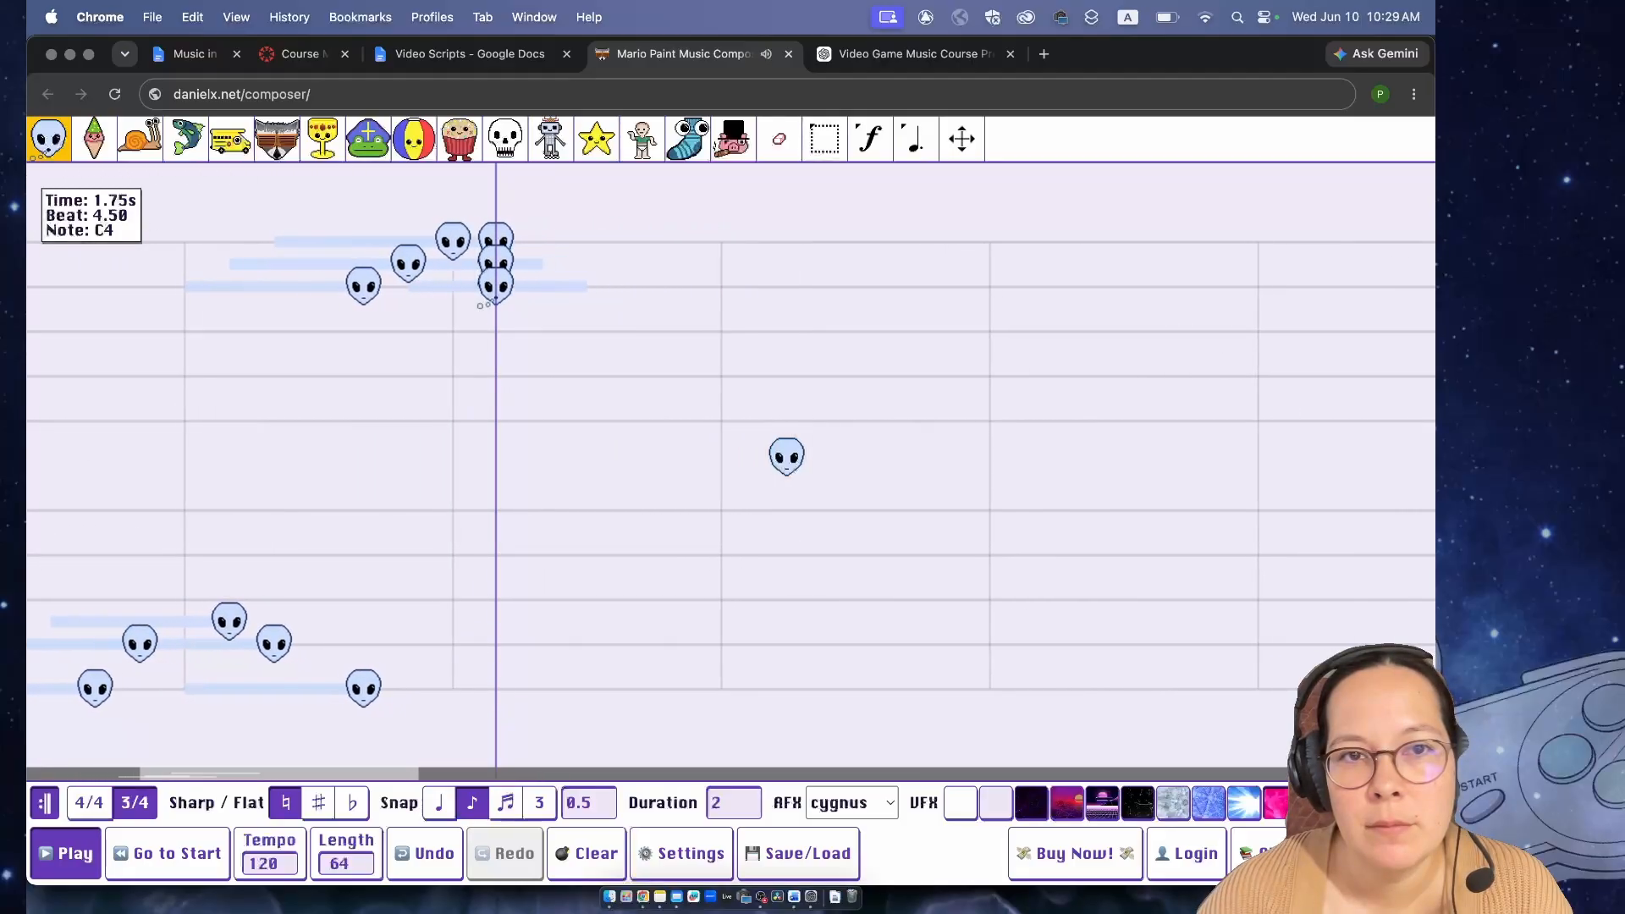
key(space)
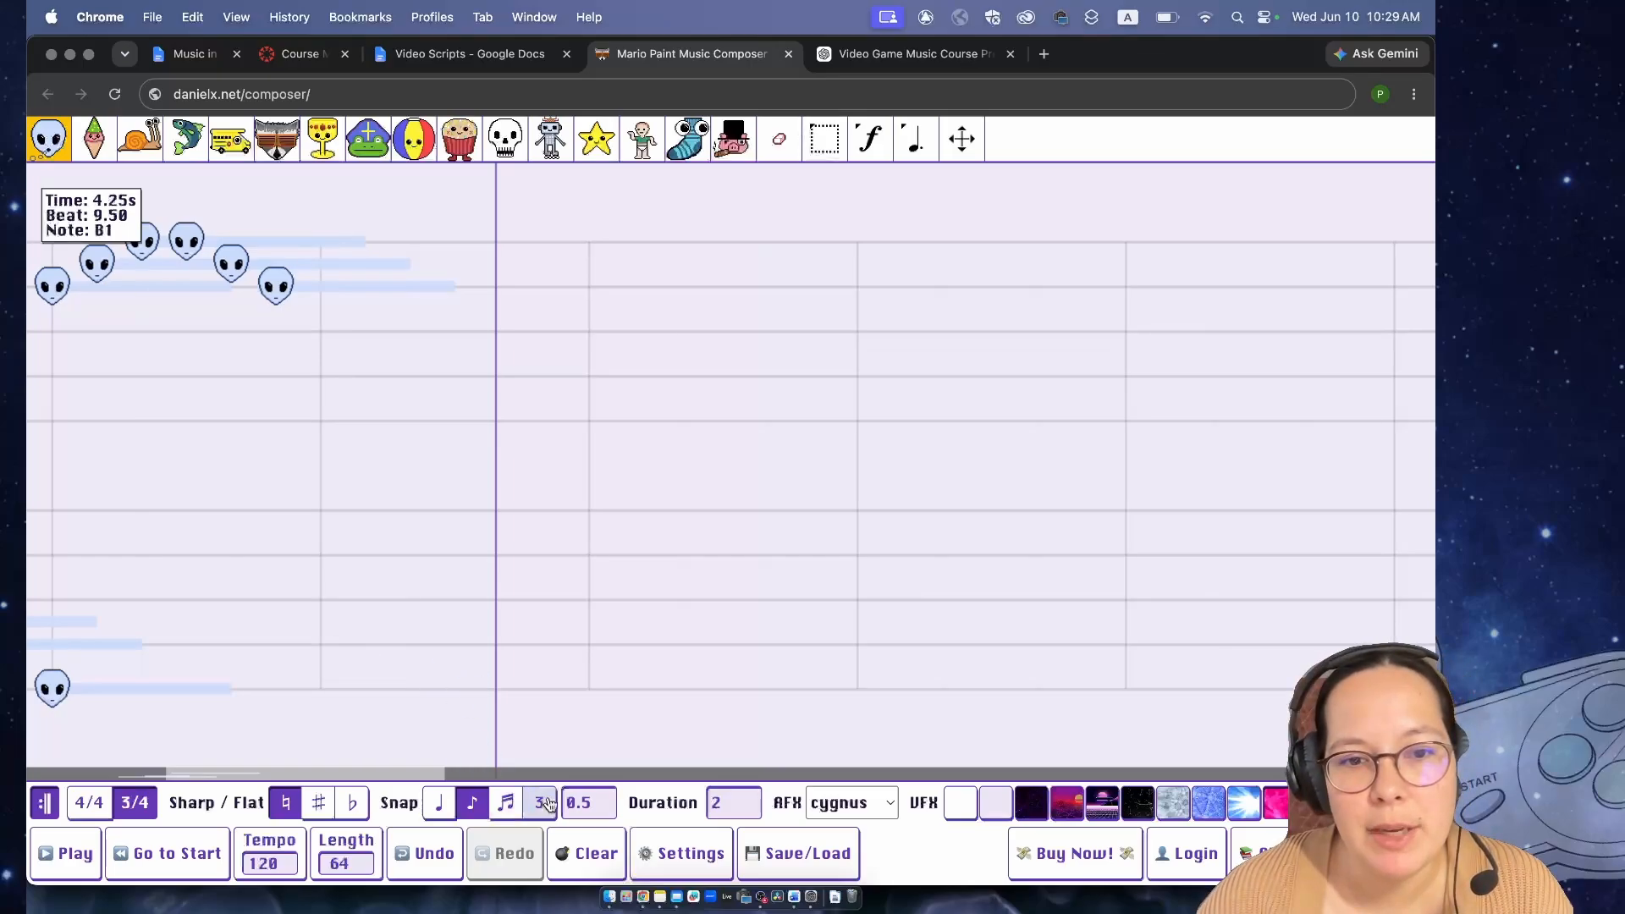
click(155, 855)
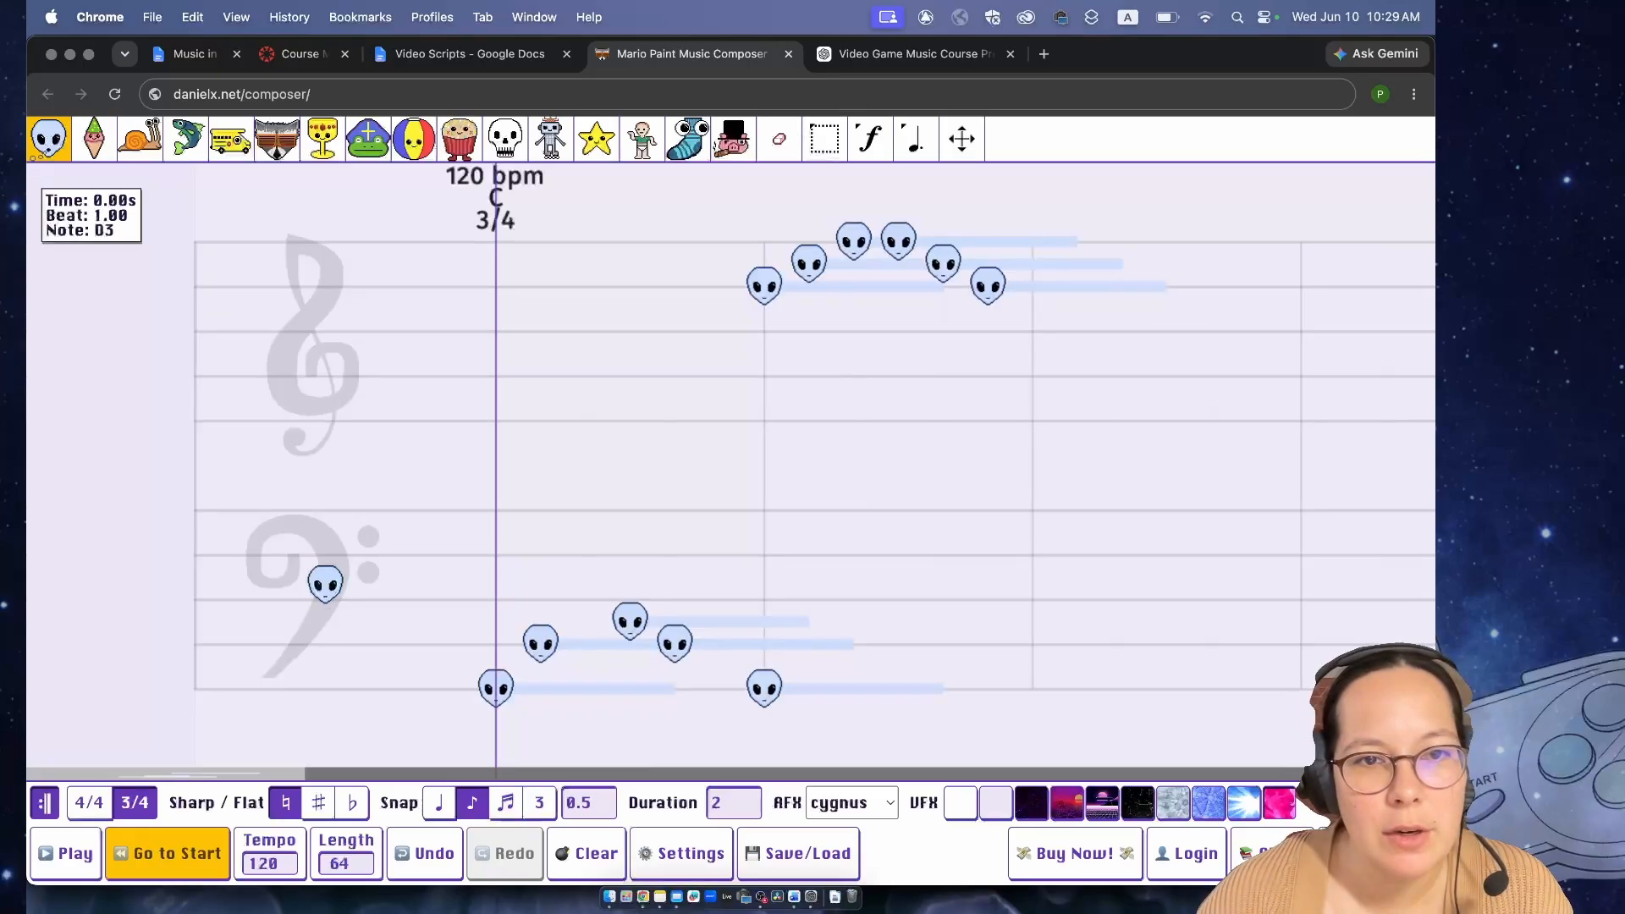
- Stack alien notes B2, D3, F3 and A3 above the G2 at beat 1 and play back the chord
click(494, 641)
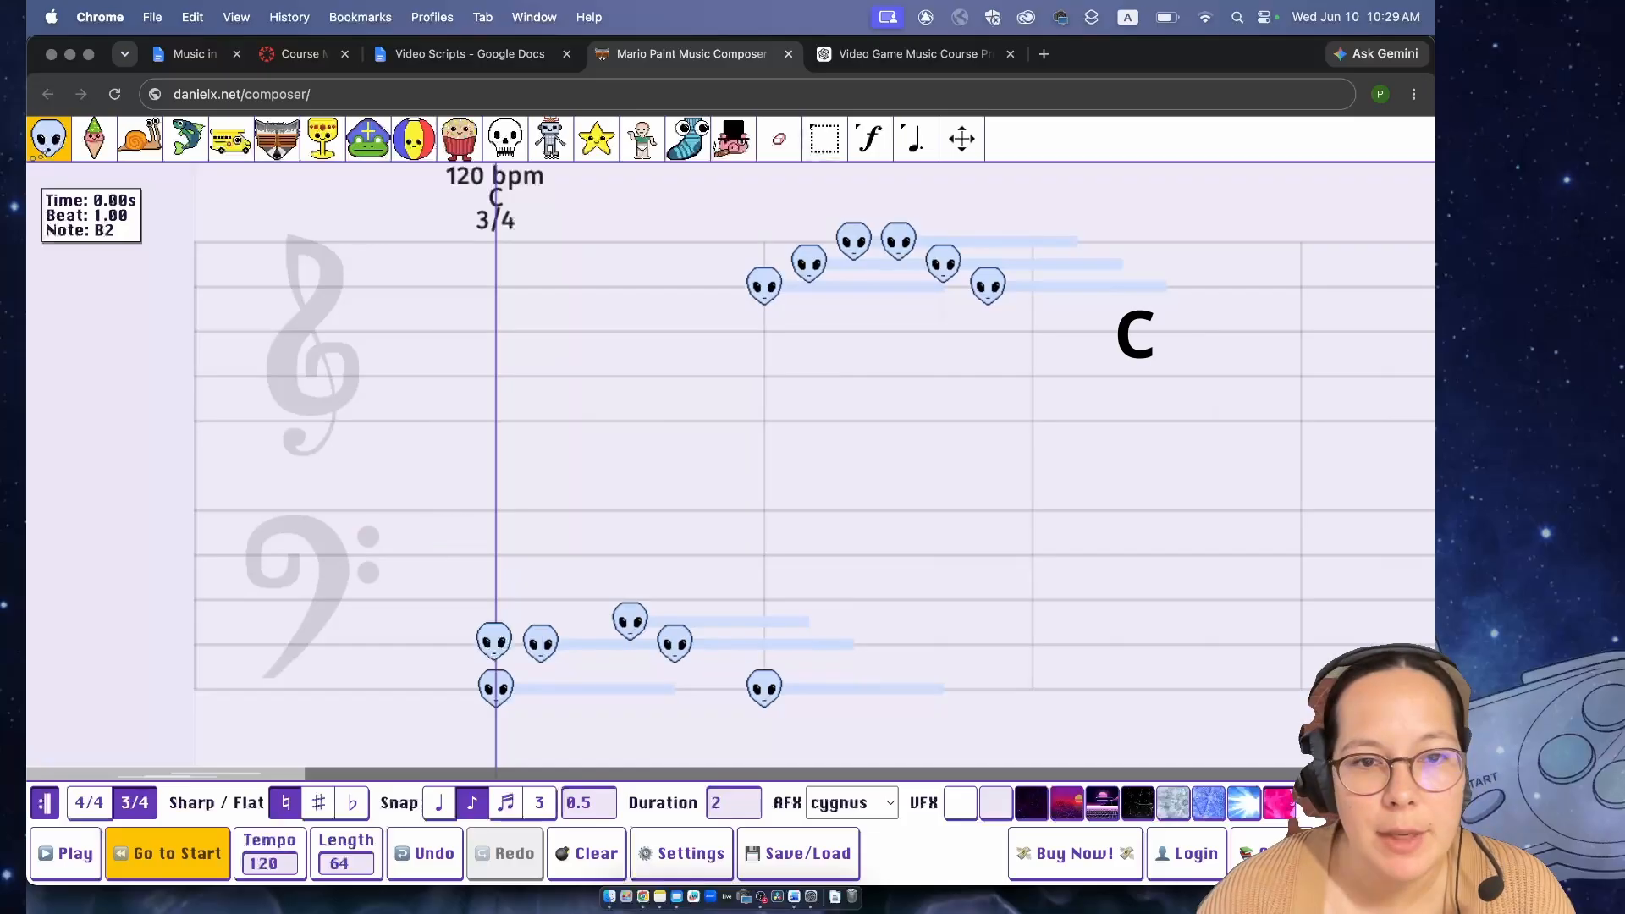
click(495, 598)
click(495, 554)
click(493, 510)
key(space)
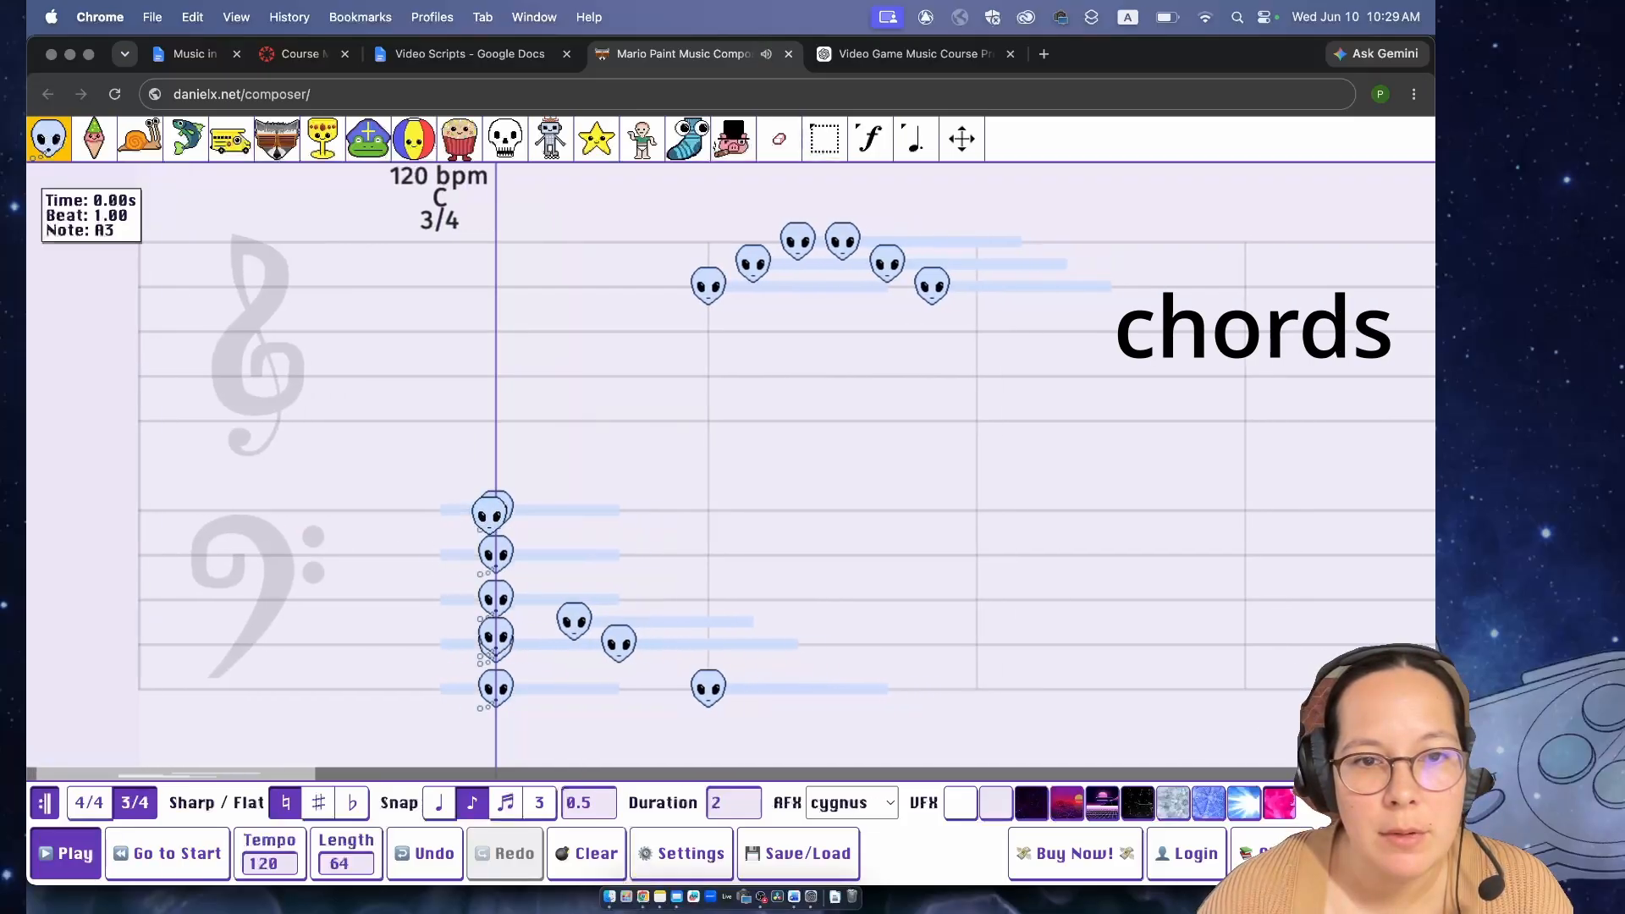
key(space)
- Clear the entire song and stack alien notes G2, B2, D3, F3 and A3 as a chord at beat 1
click(586, 853)
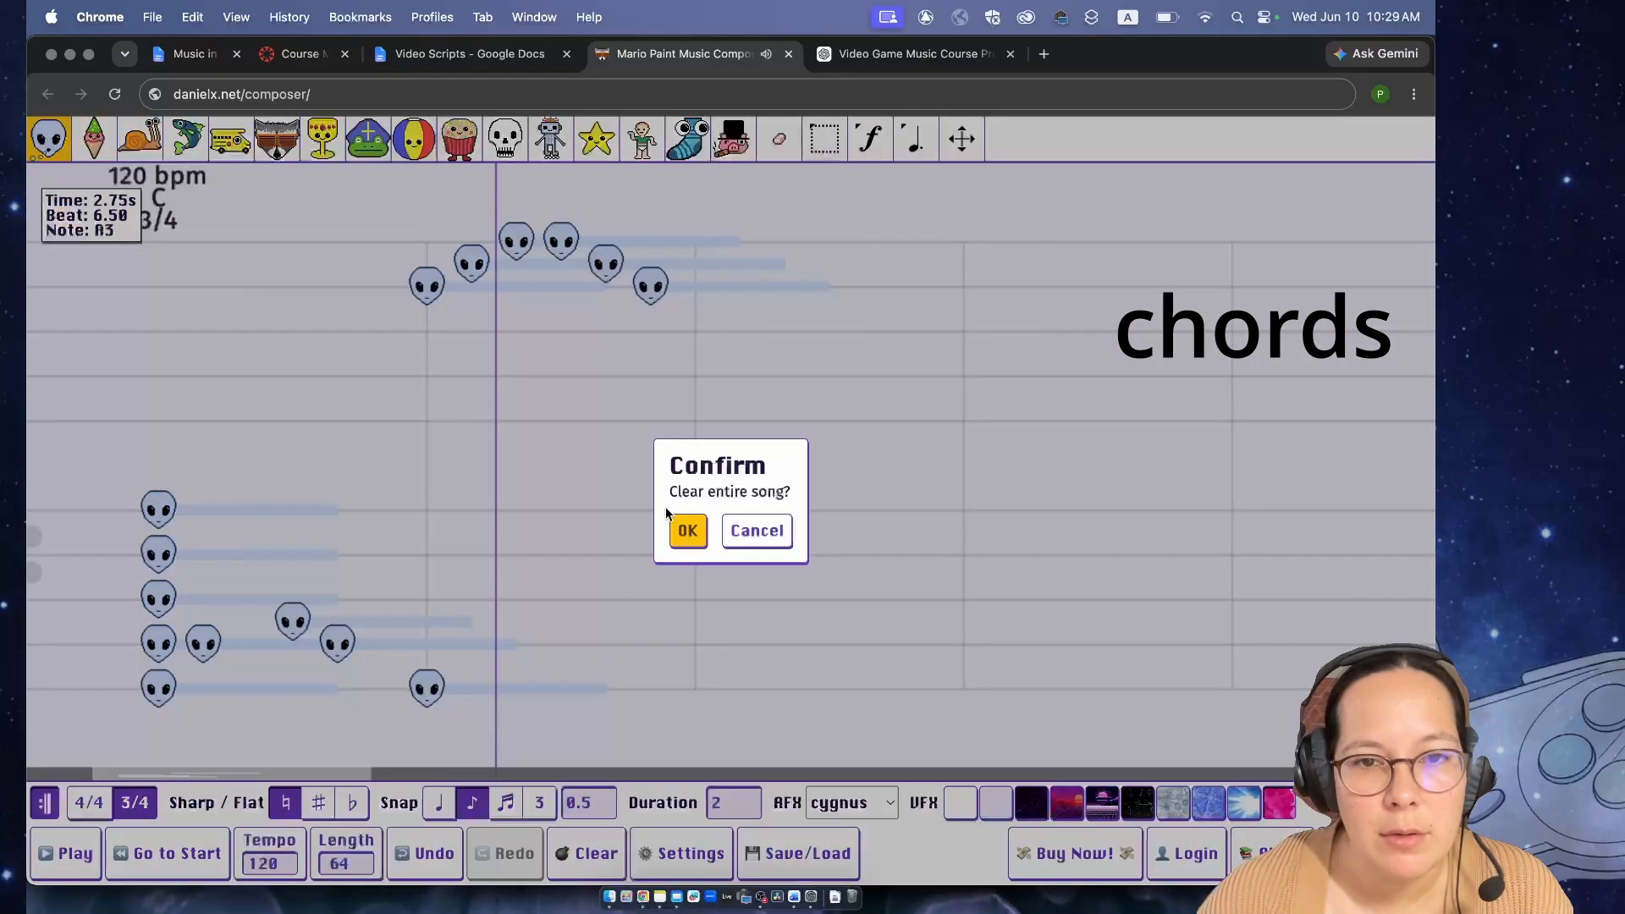
click(686, 529)
click(496, 687)
click(495, 645)
click(496, 599)
click(495, 555)
click(496, 510)
- Add alien notes E4, G4 and F4 at half-beat spacing from beat 4 and play back the song
click(767, 420)
click(808, 375)
click(850, 399)
key(space)
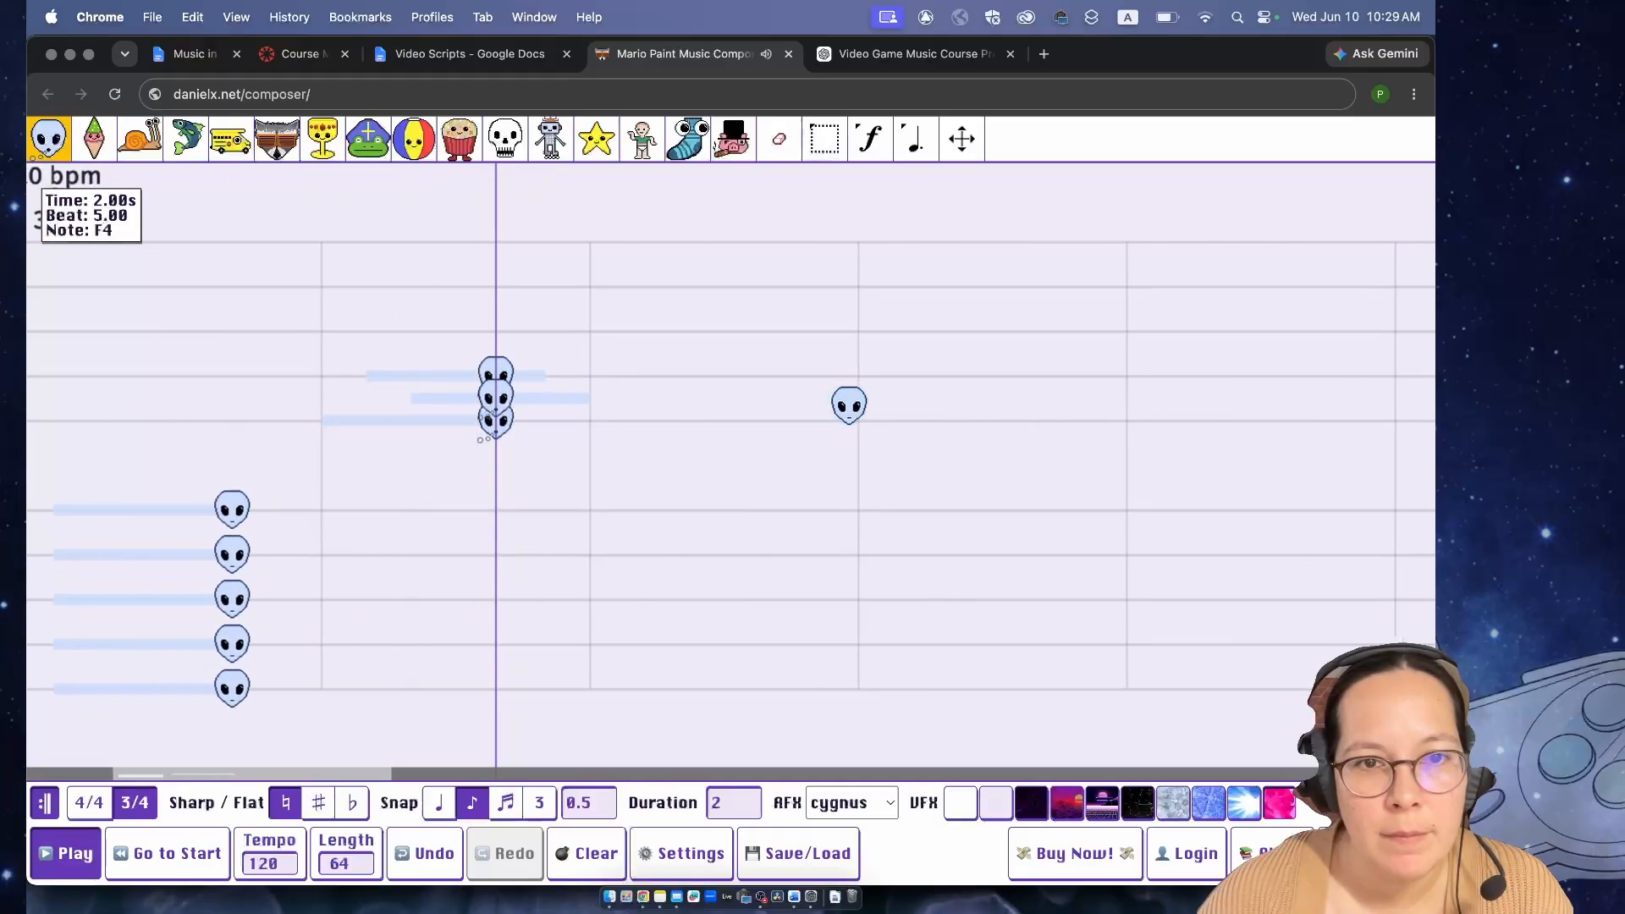
key(space)
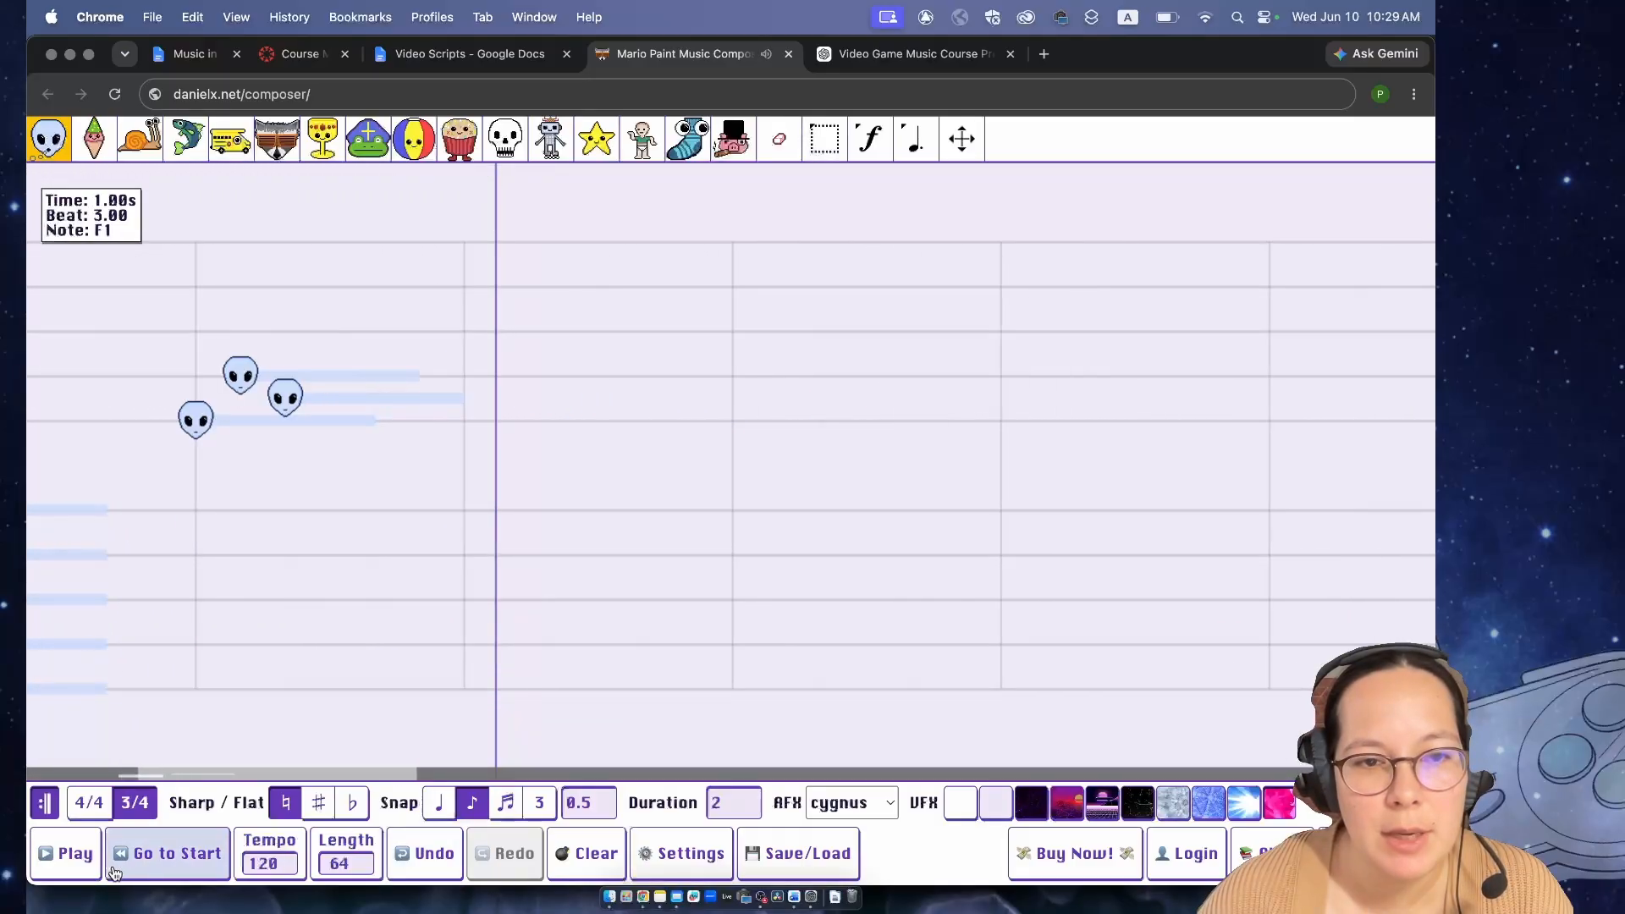
- Add widely spaced alien notes E4, G4 at beat 10 and C5 at beat 12.5, and play them back
click(509, 420)
click(731, 375)
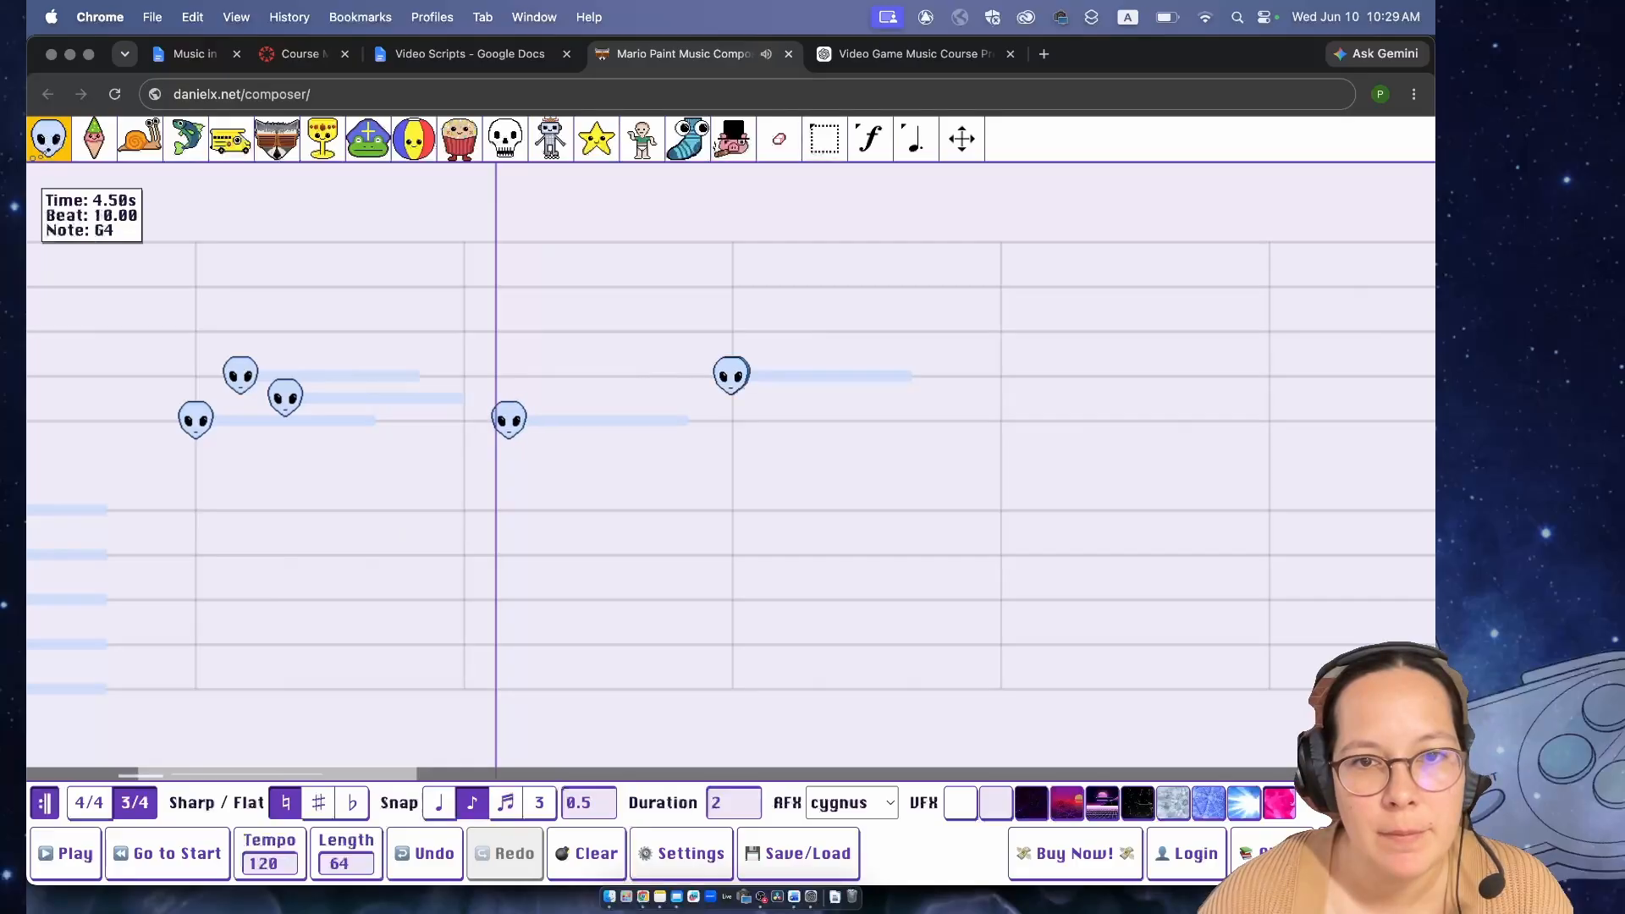
click(952, 309)
key(space)
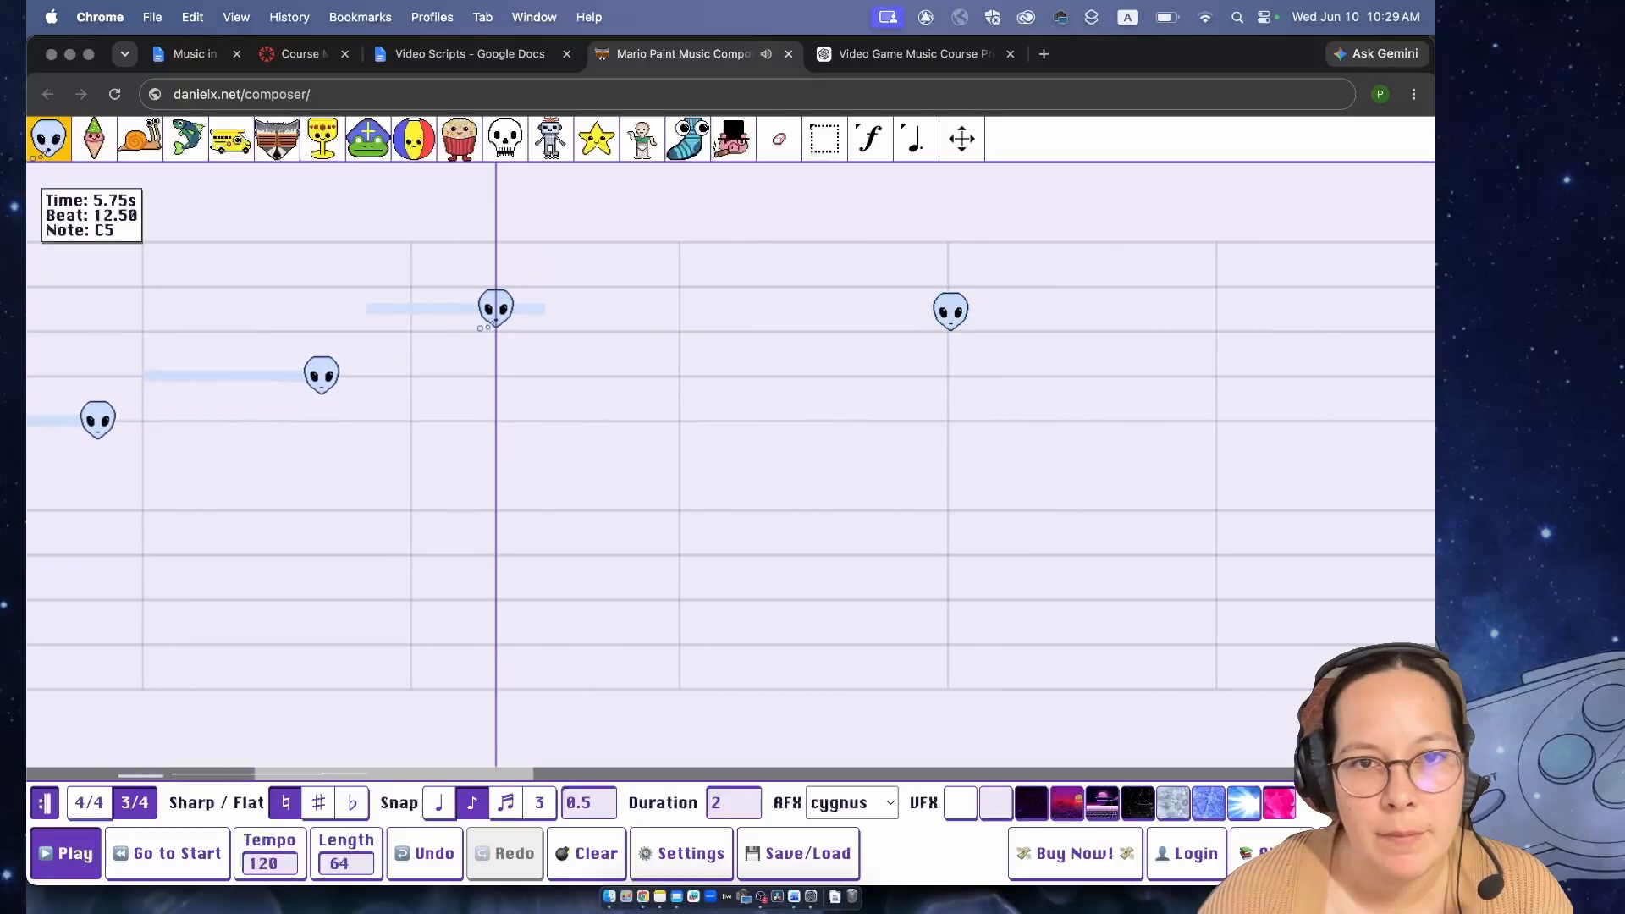
key(space)
- Stack alien notes E4, G4 and B4 as a chord, add C5 at beat 16.5 and play them back
click(592, 419)
click(592, 375)
click(592, 331)
click(628, 308)
key(space)
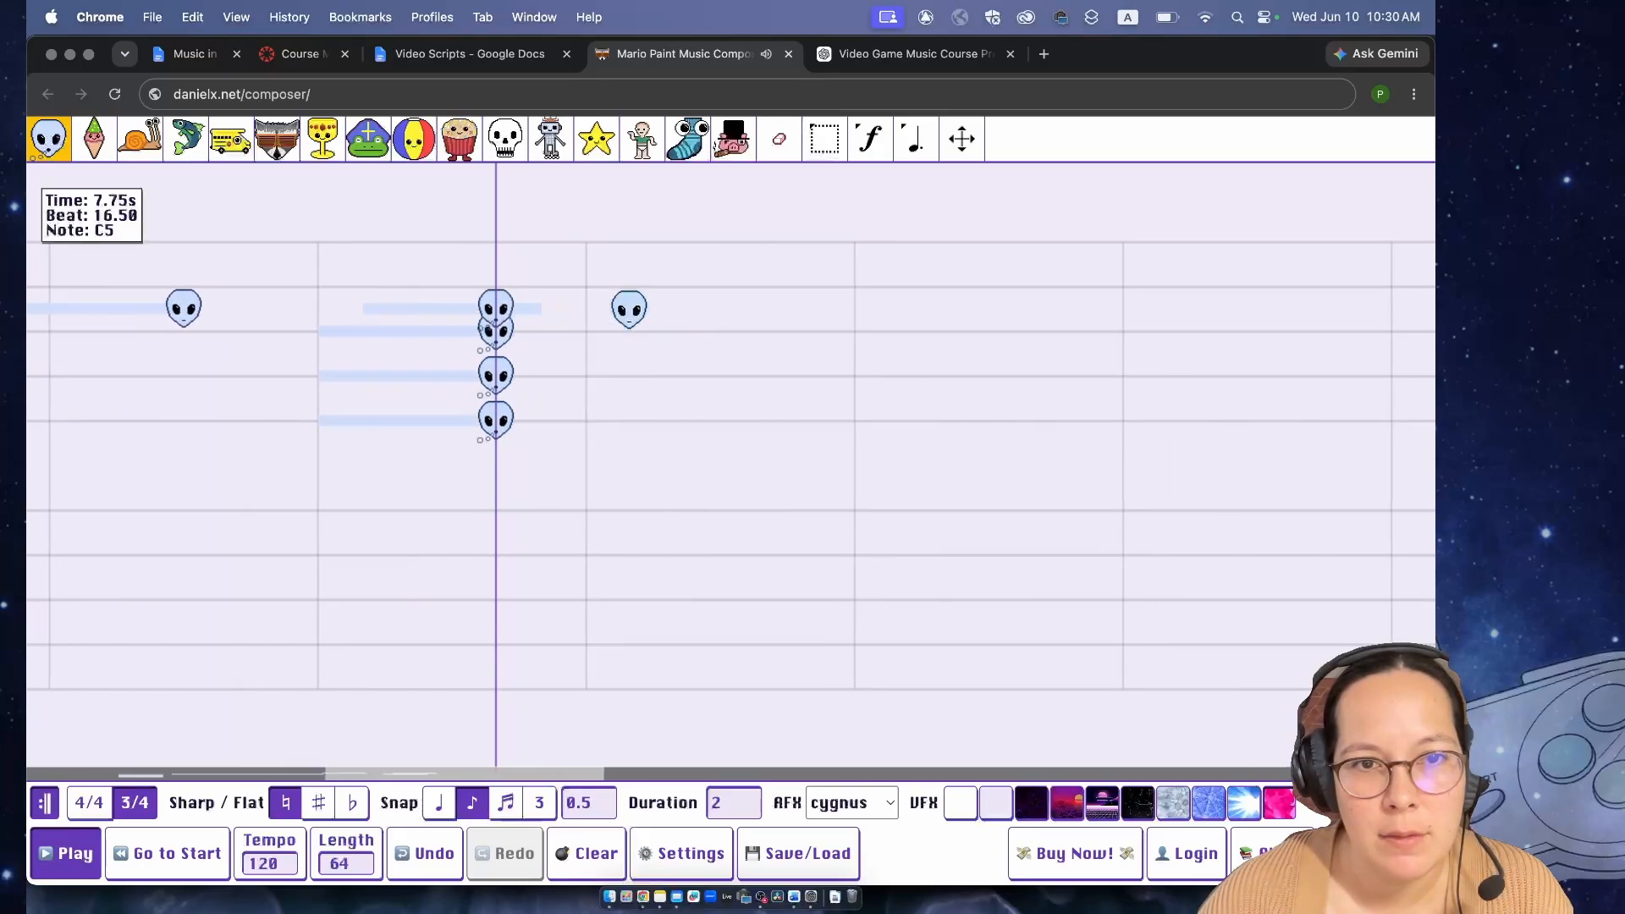
- Return to the start of the song and clear all of its notes
click(170, 857)
click(573, 839)
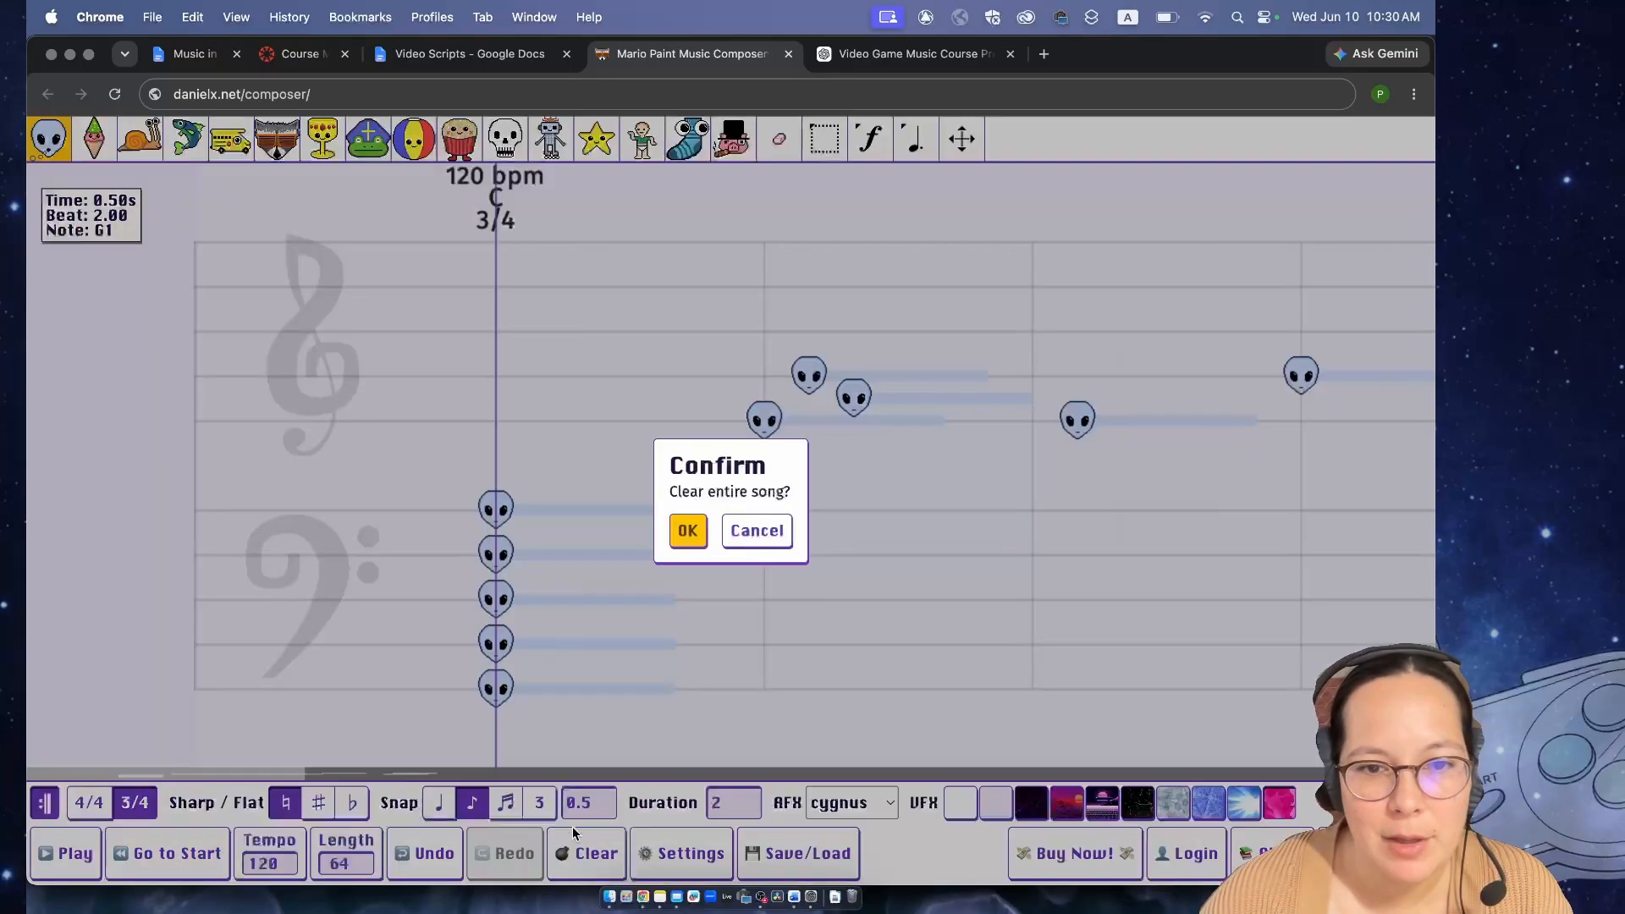
click(687, 530)
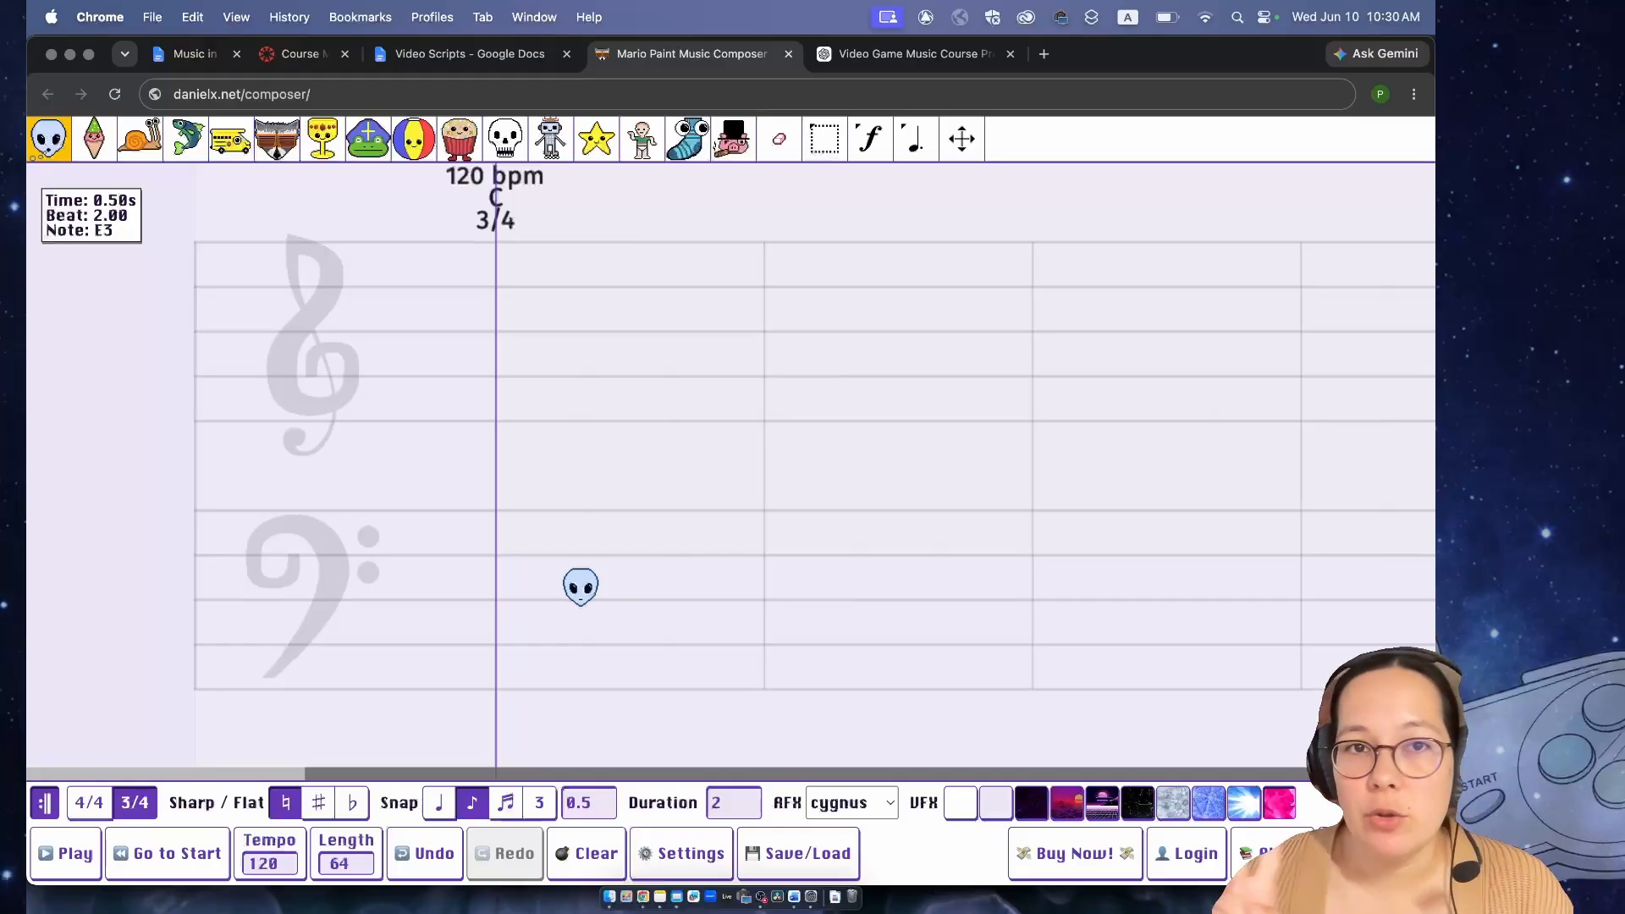
- Set the note duration to 1, add alien notes E4, G4 and C5 at beats 1, 2 and 3, and play them back
click(723, 803)
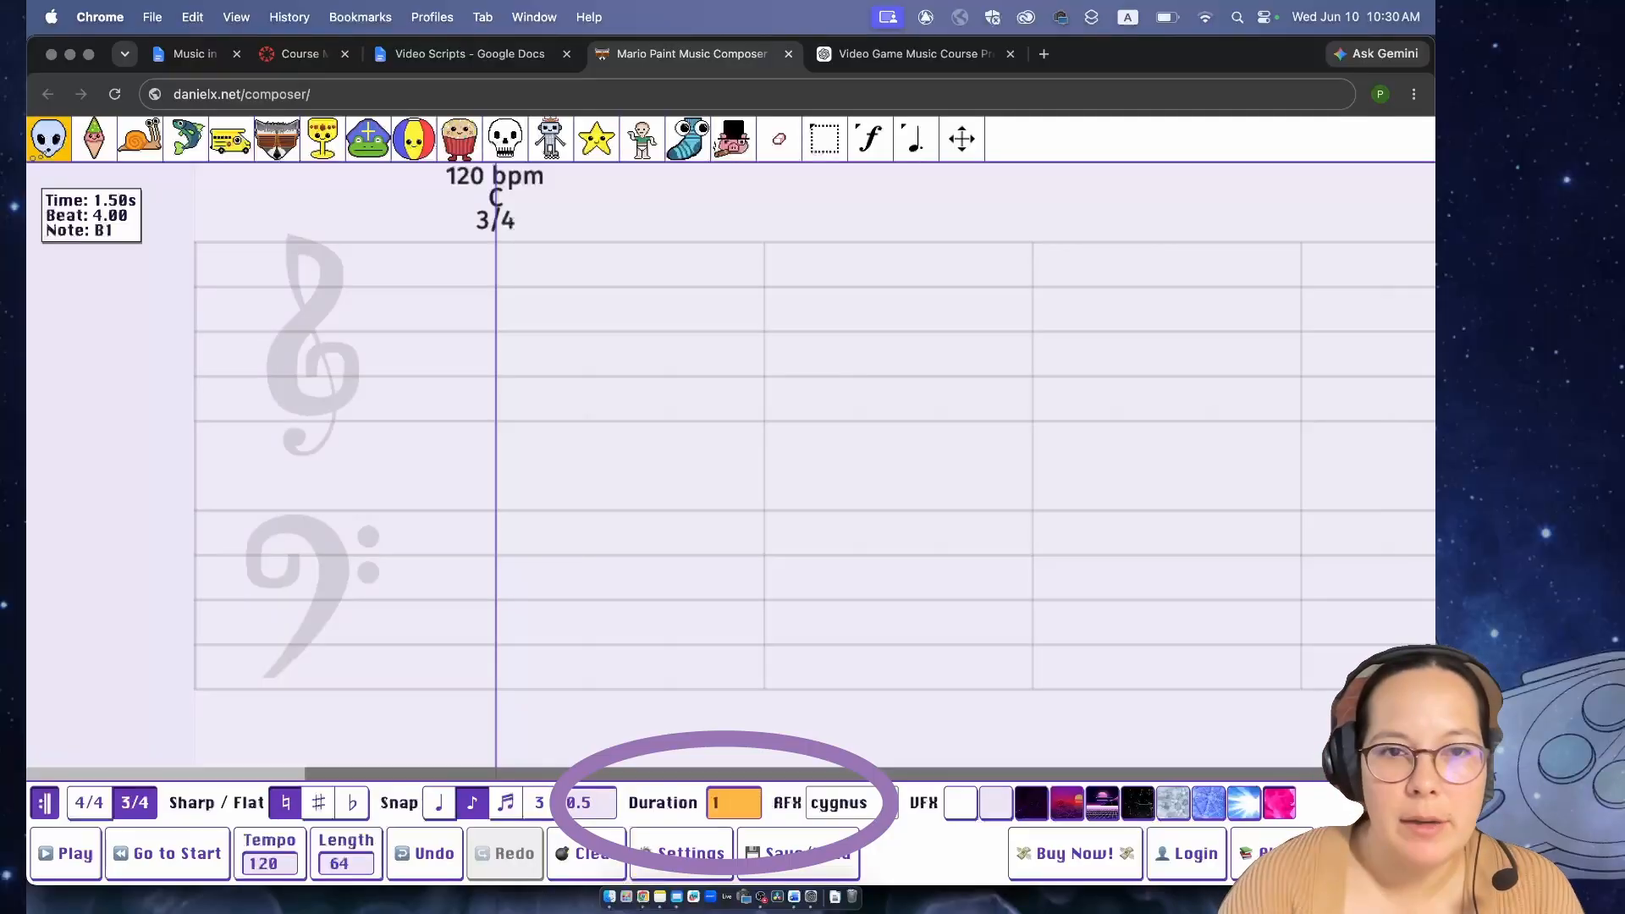
click(496, 419)
click(585, 375)
click(677, 307)
key(space)
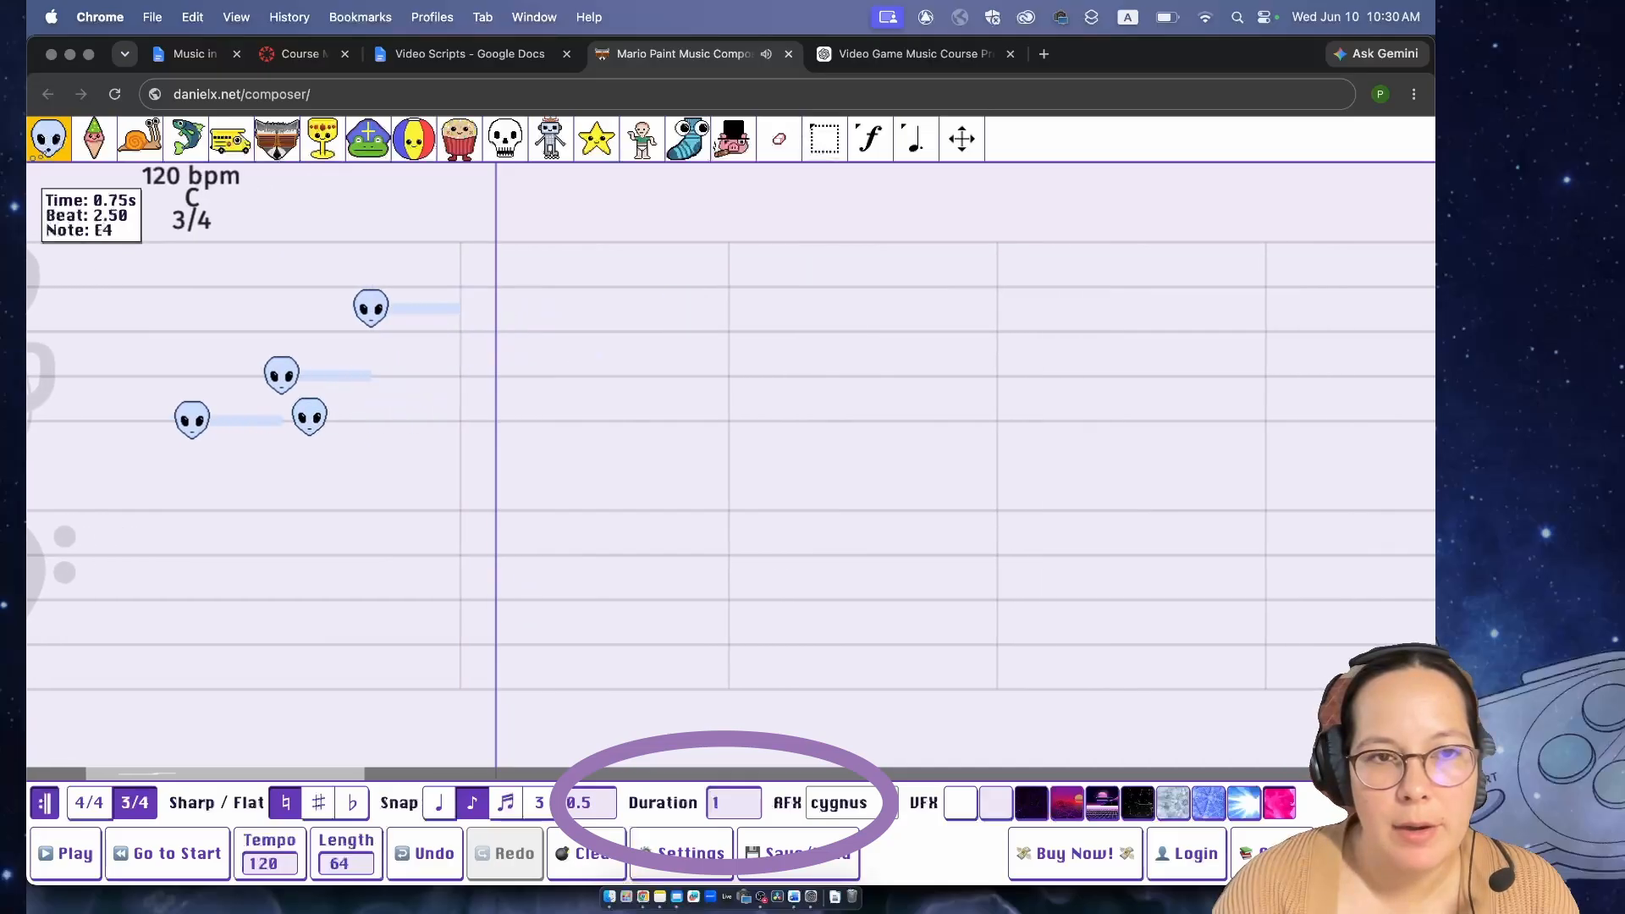
- Switch to 4/4 time, add alien notes E4, G4 and C5 of duration 4 at beats 5, 9 and 13, and play them back
click(729, 802)
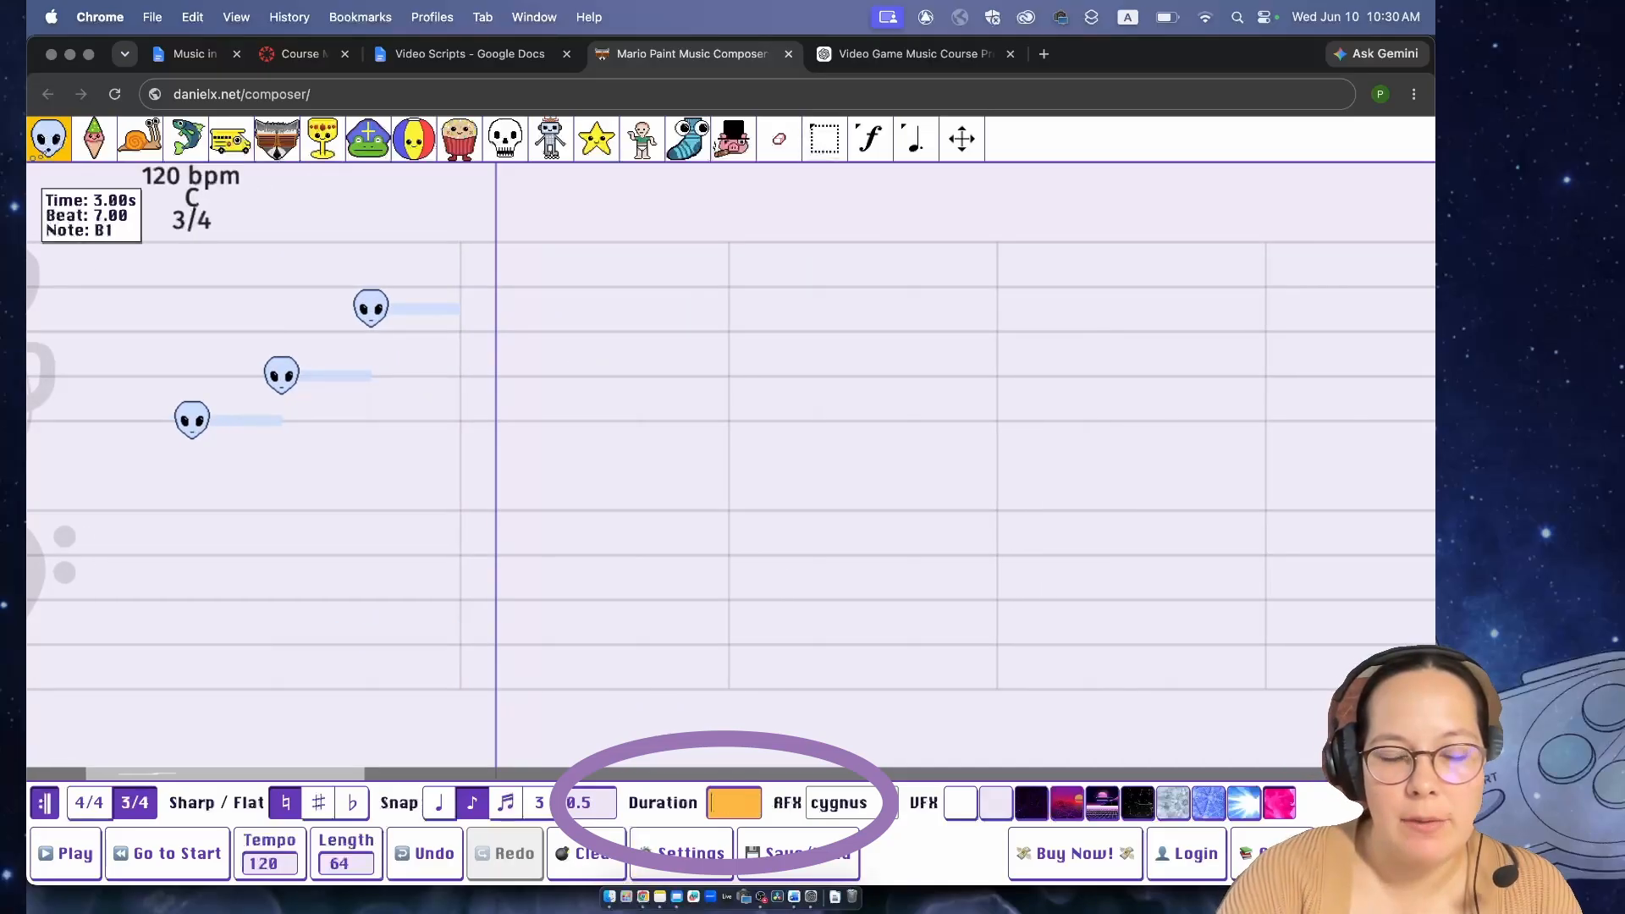
key(space)
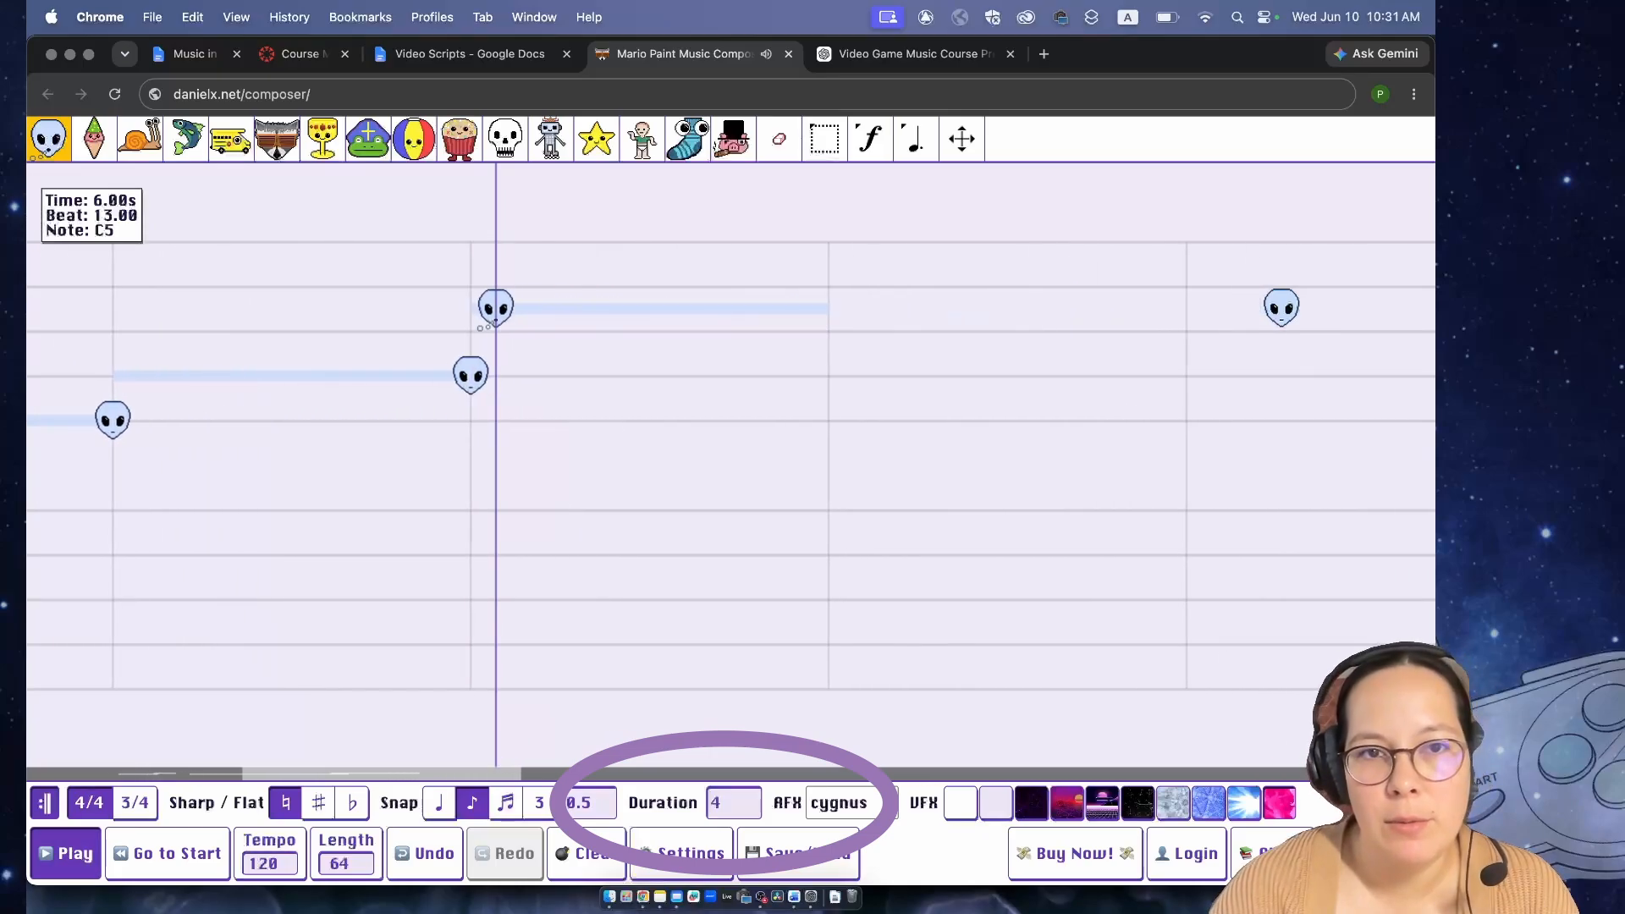
key(space)
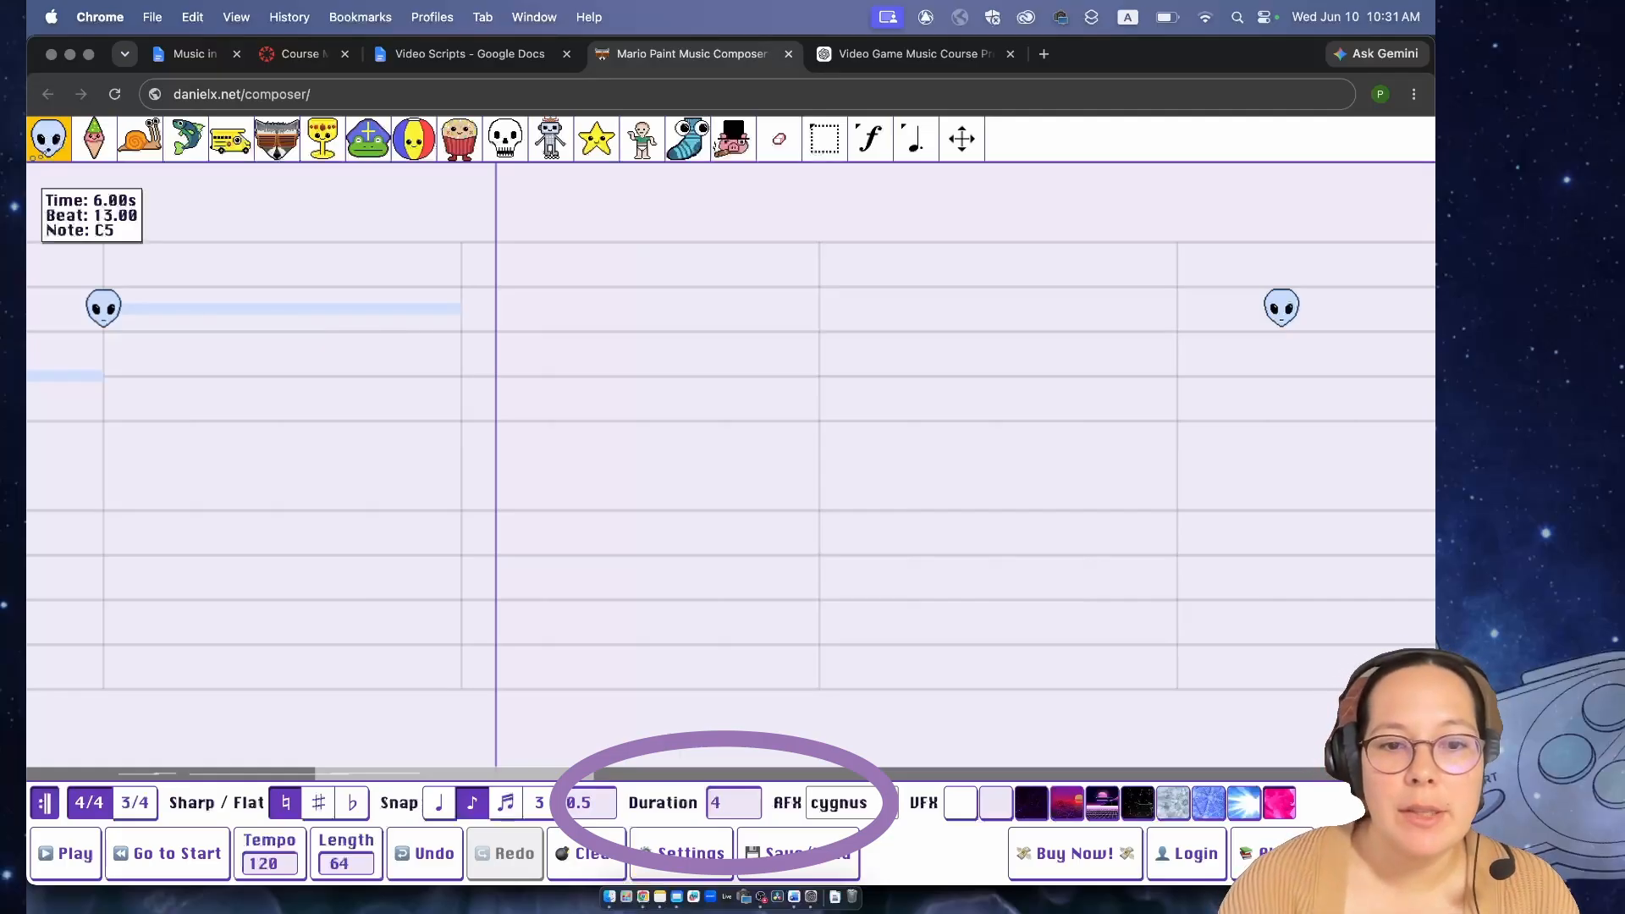
- Set the note duration to 0.25 and add alien notes E4, G4 and C5 at half-beat spacing from beat 17
click(742, 796)
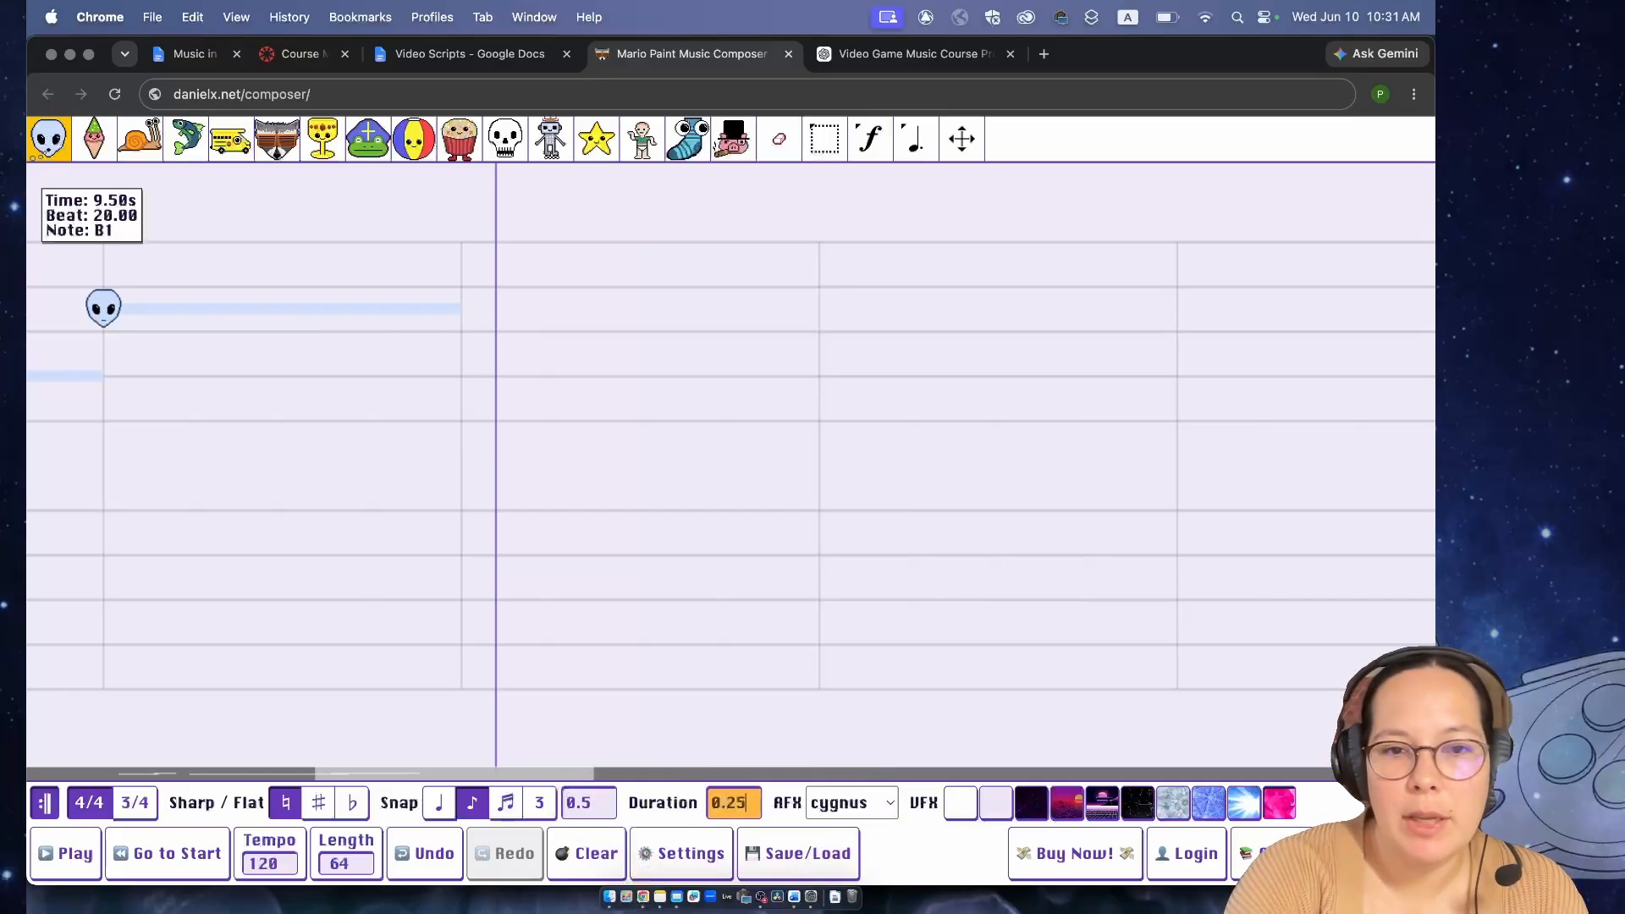
click(463, 419)
click(502, 380)
click(558, 307)
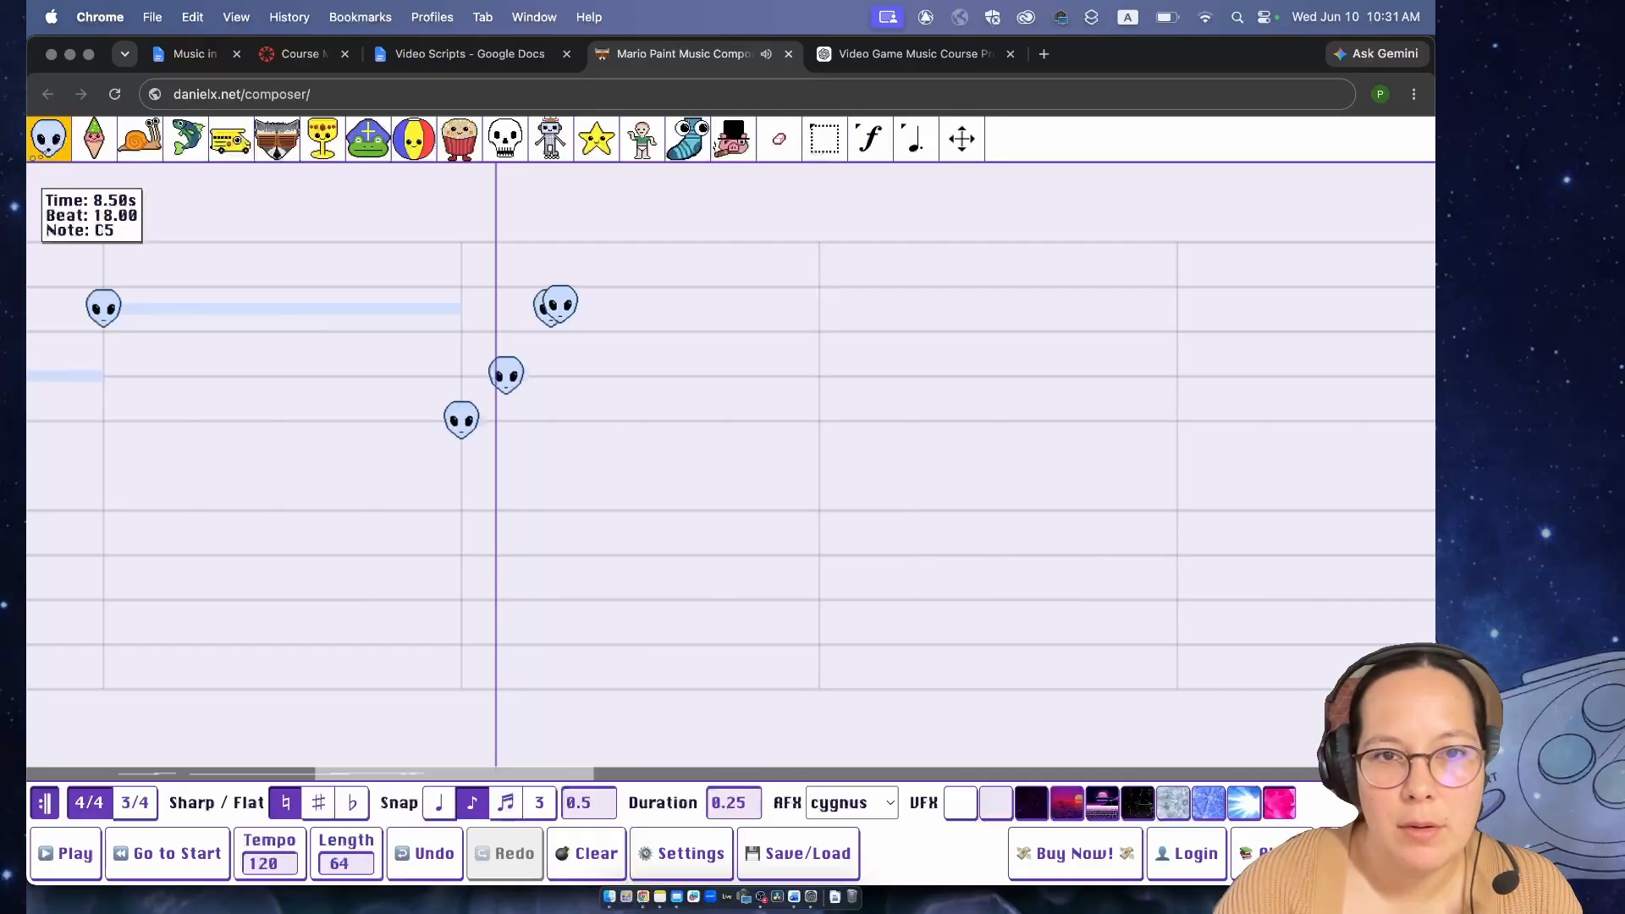
- Add short alien notes E4, G4 and C5 at beats 19, 20 and 21, play them back and dismiss the purchase pop-up
click(641, 420)
click(730, 377)
click(830, 313)
key(space)
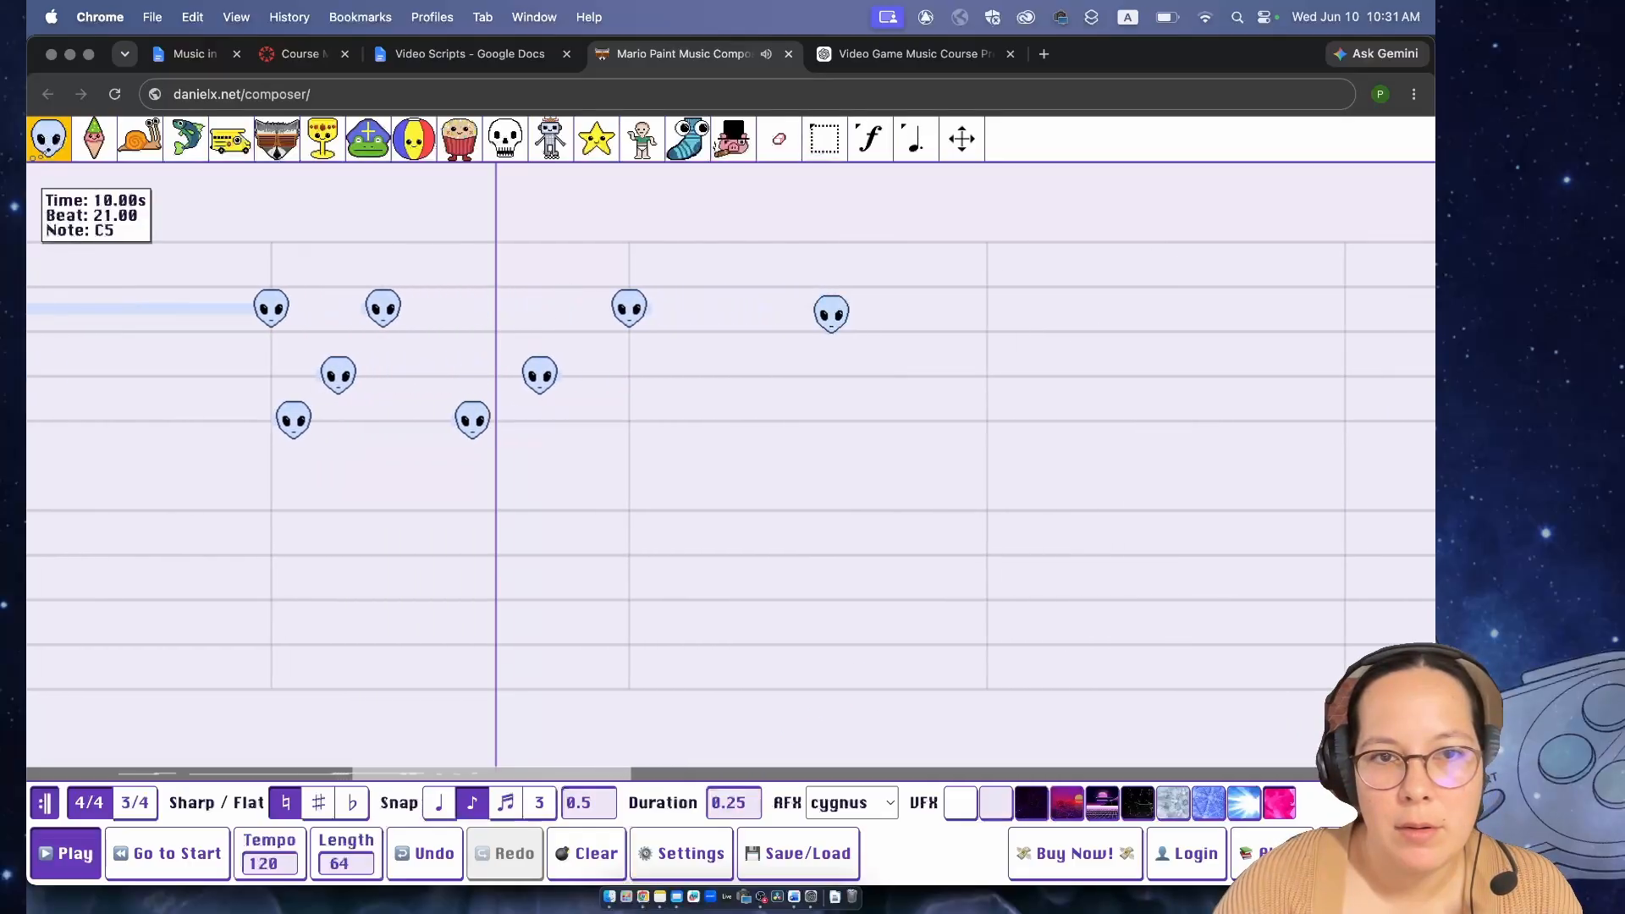
key(space)
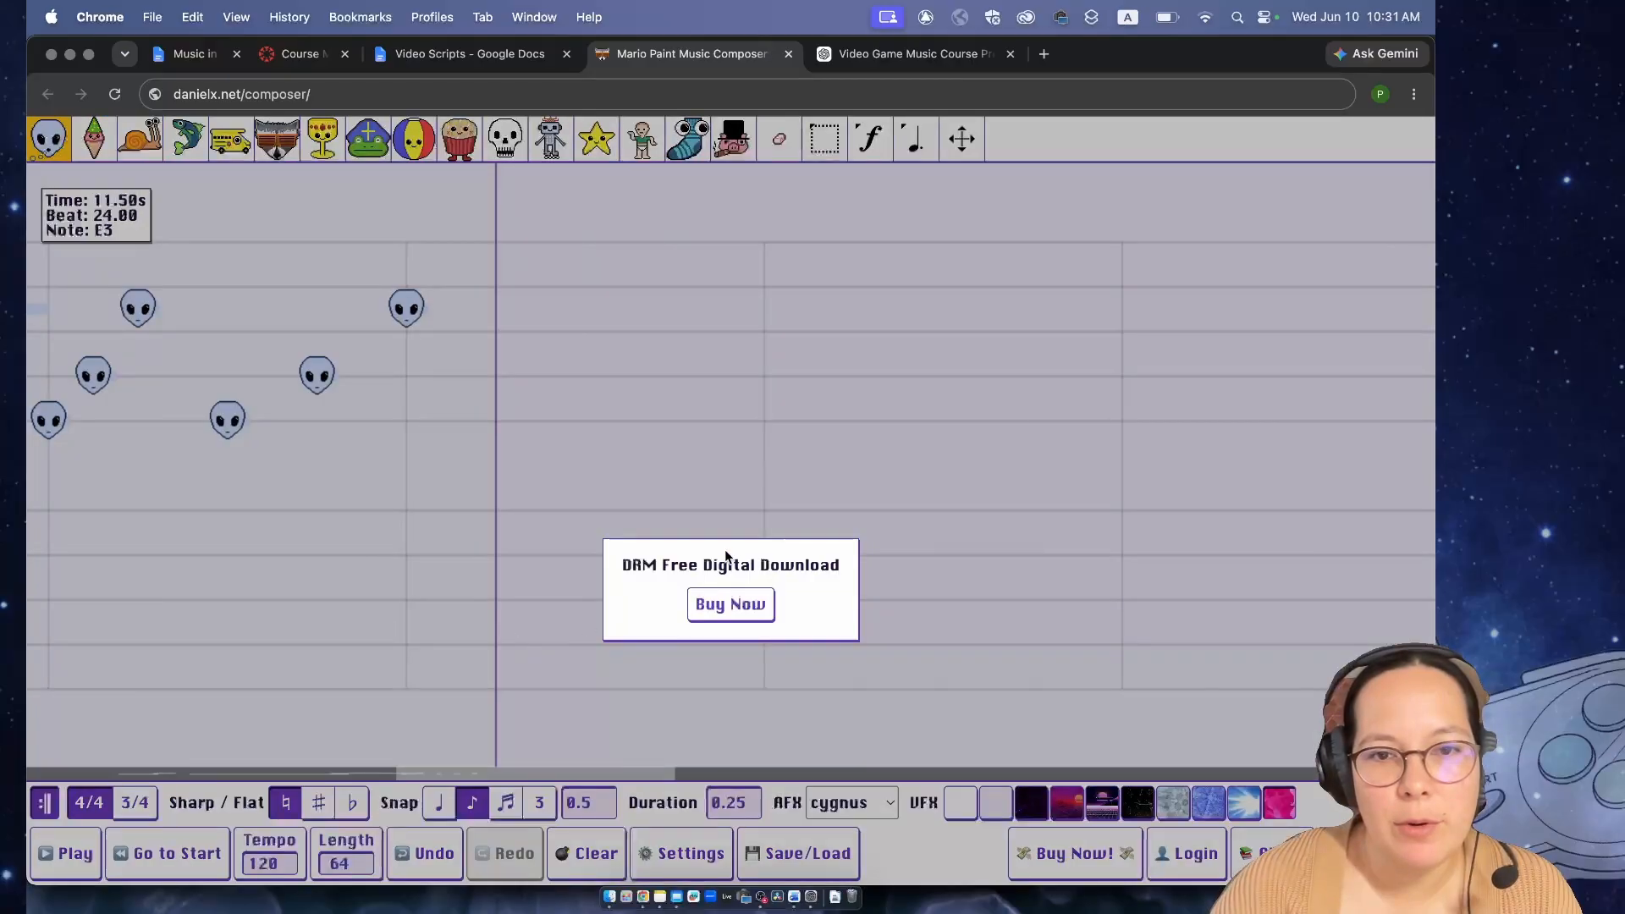
click(499, 519)
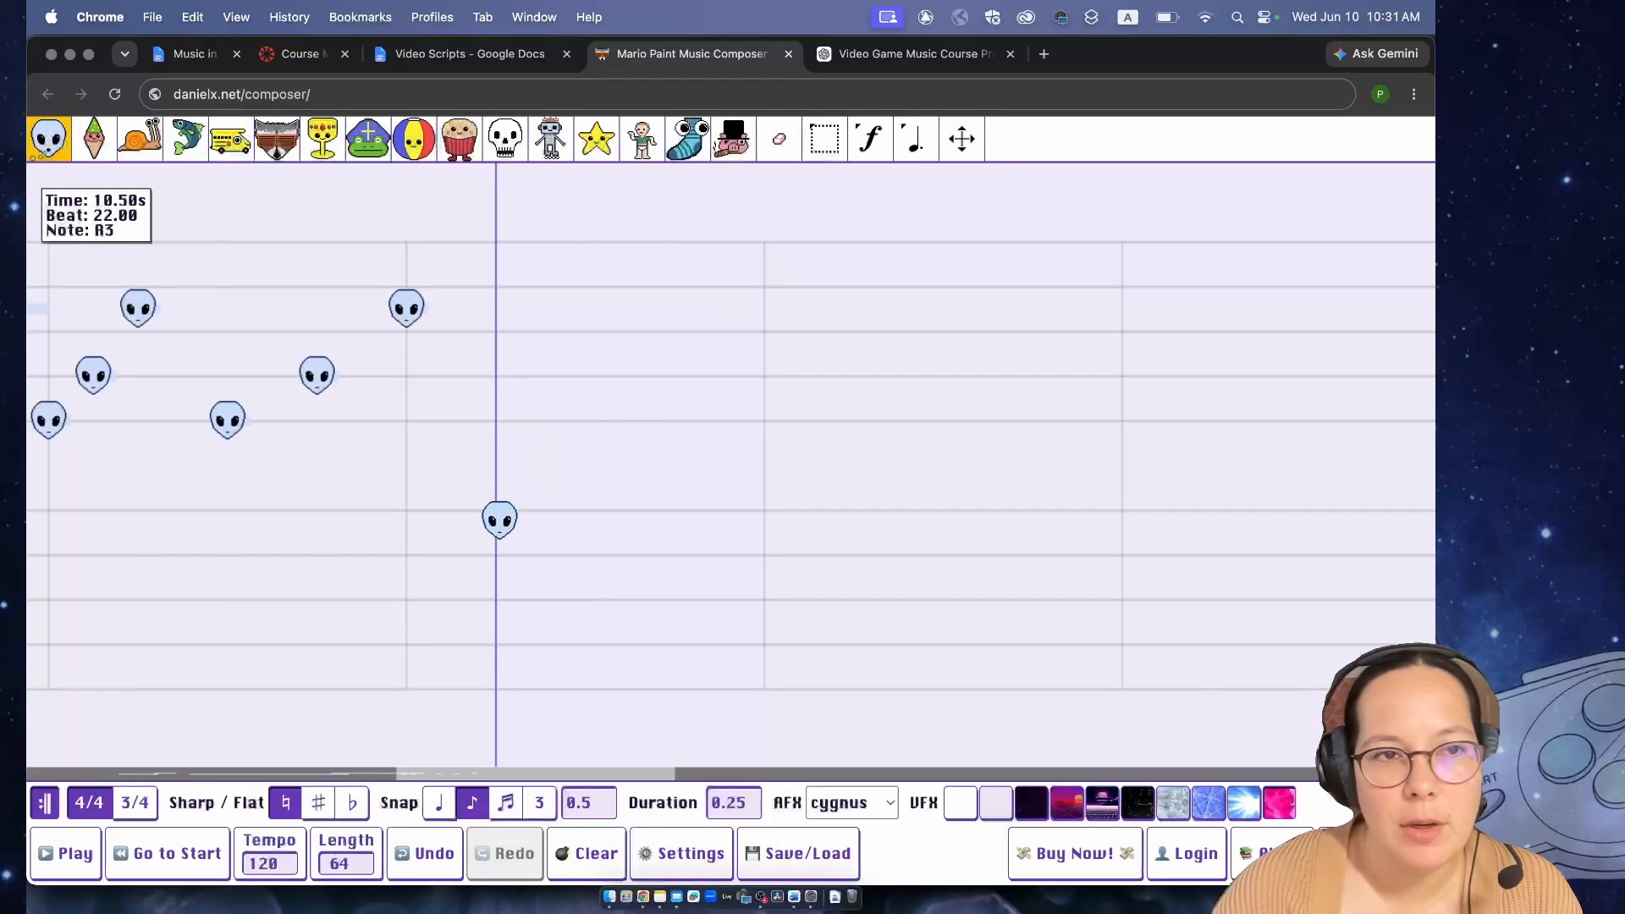
- Add an alien E4 of duration 0.25 at beat 23 and another E4 of duration 4 at beat 25
double_click(748, 804)
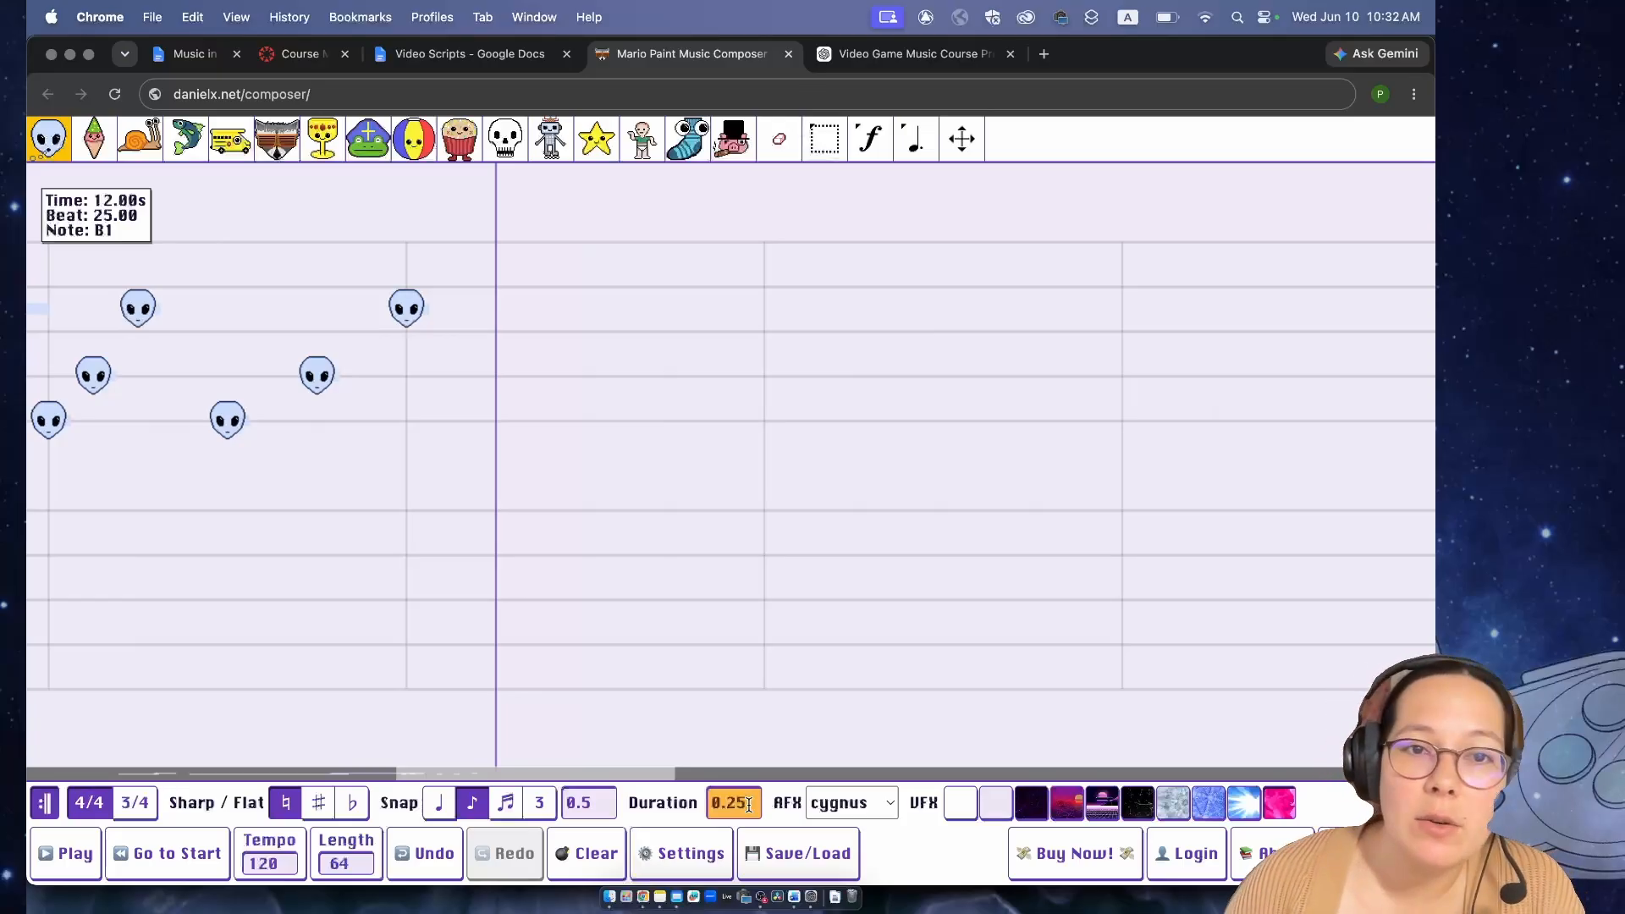
key(BackSpace)
click(584, 418)
text(4)
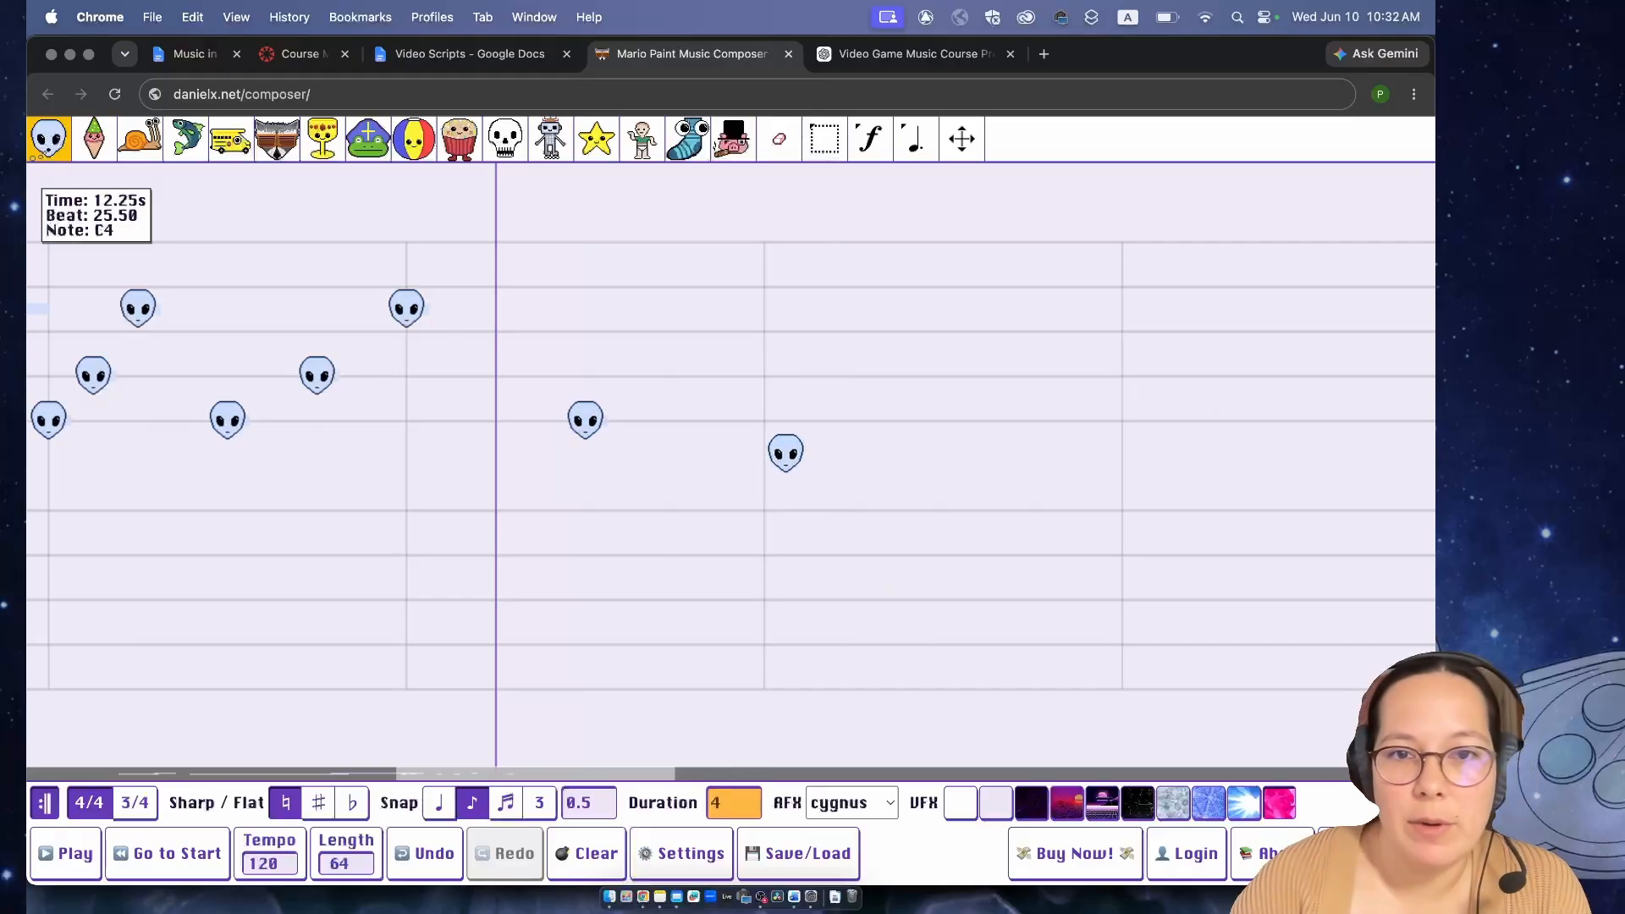
click(765, 421)
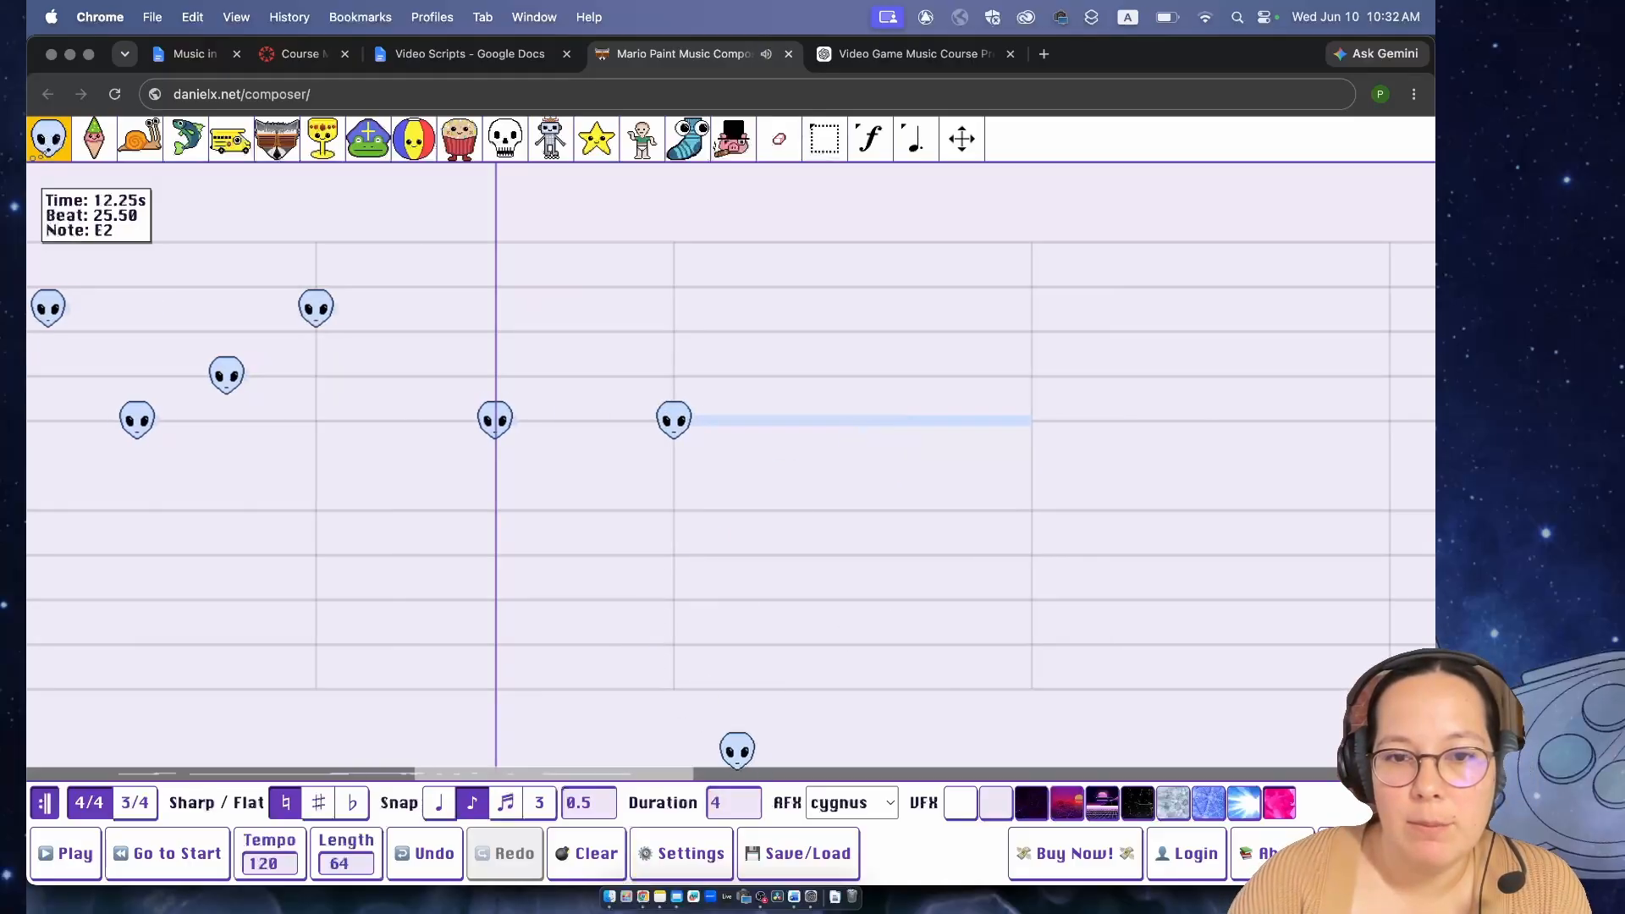
- Add an alien G4 of duration 0.25 at beat 29 and play back the mix of short and long notes
click(734, 802)
text(0.25)
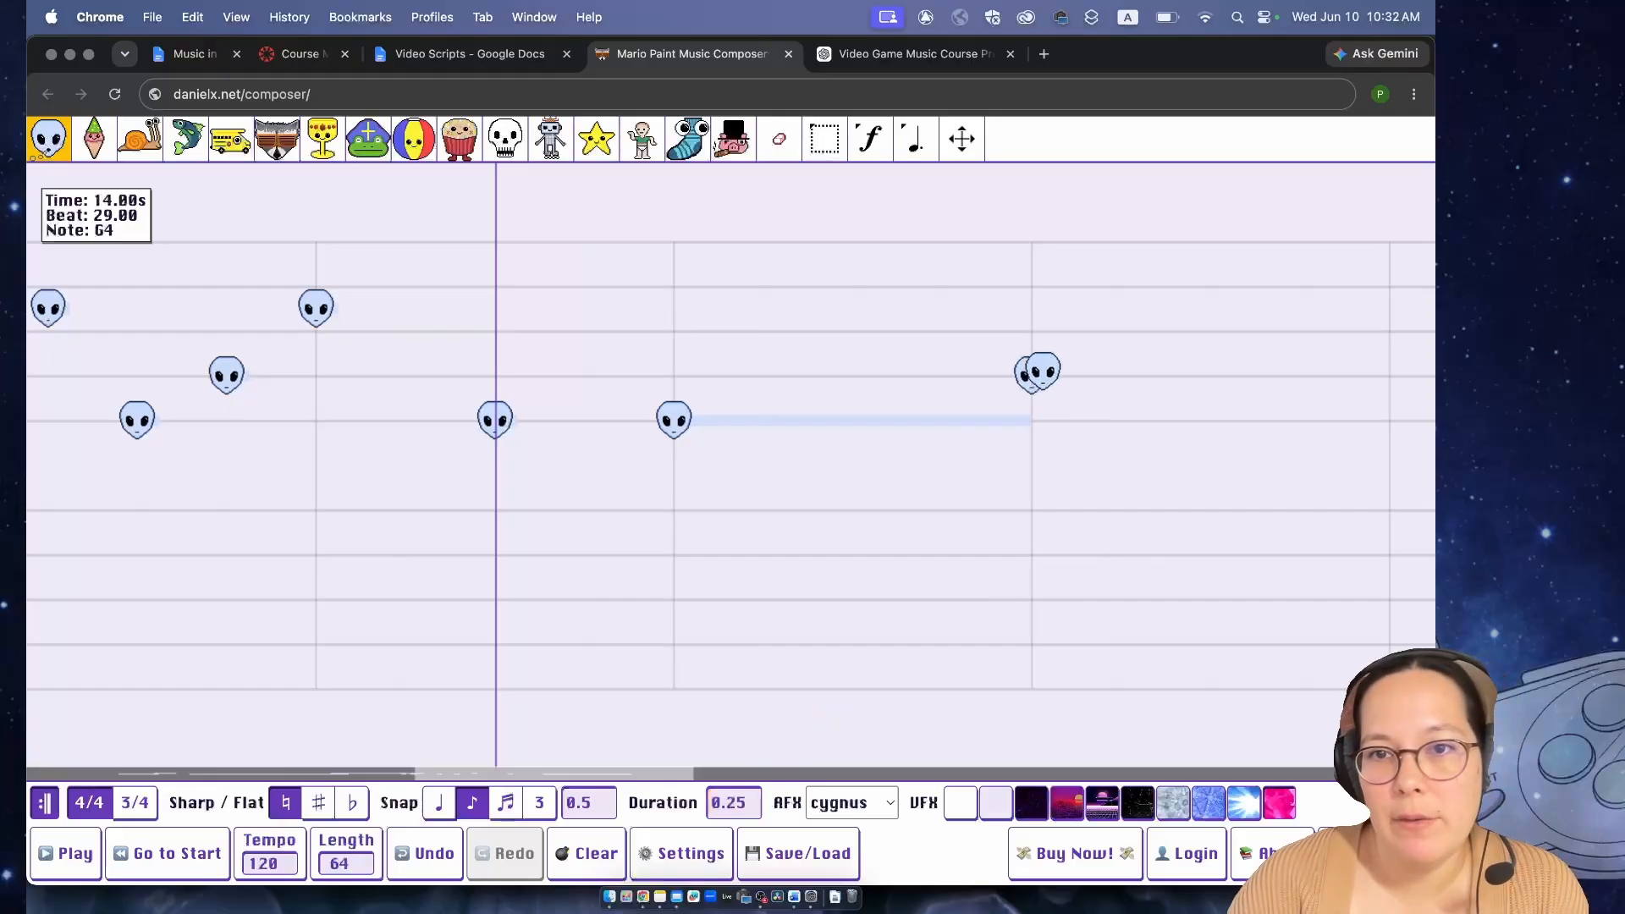
key(space)
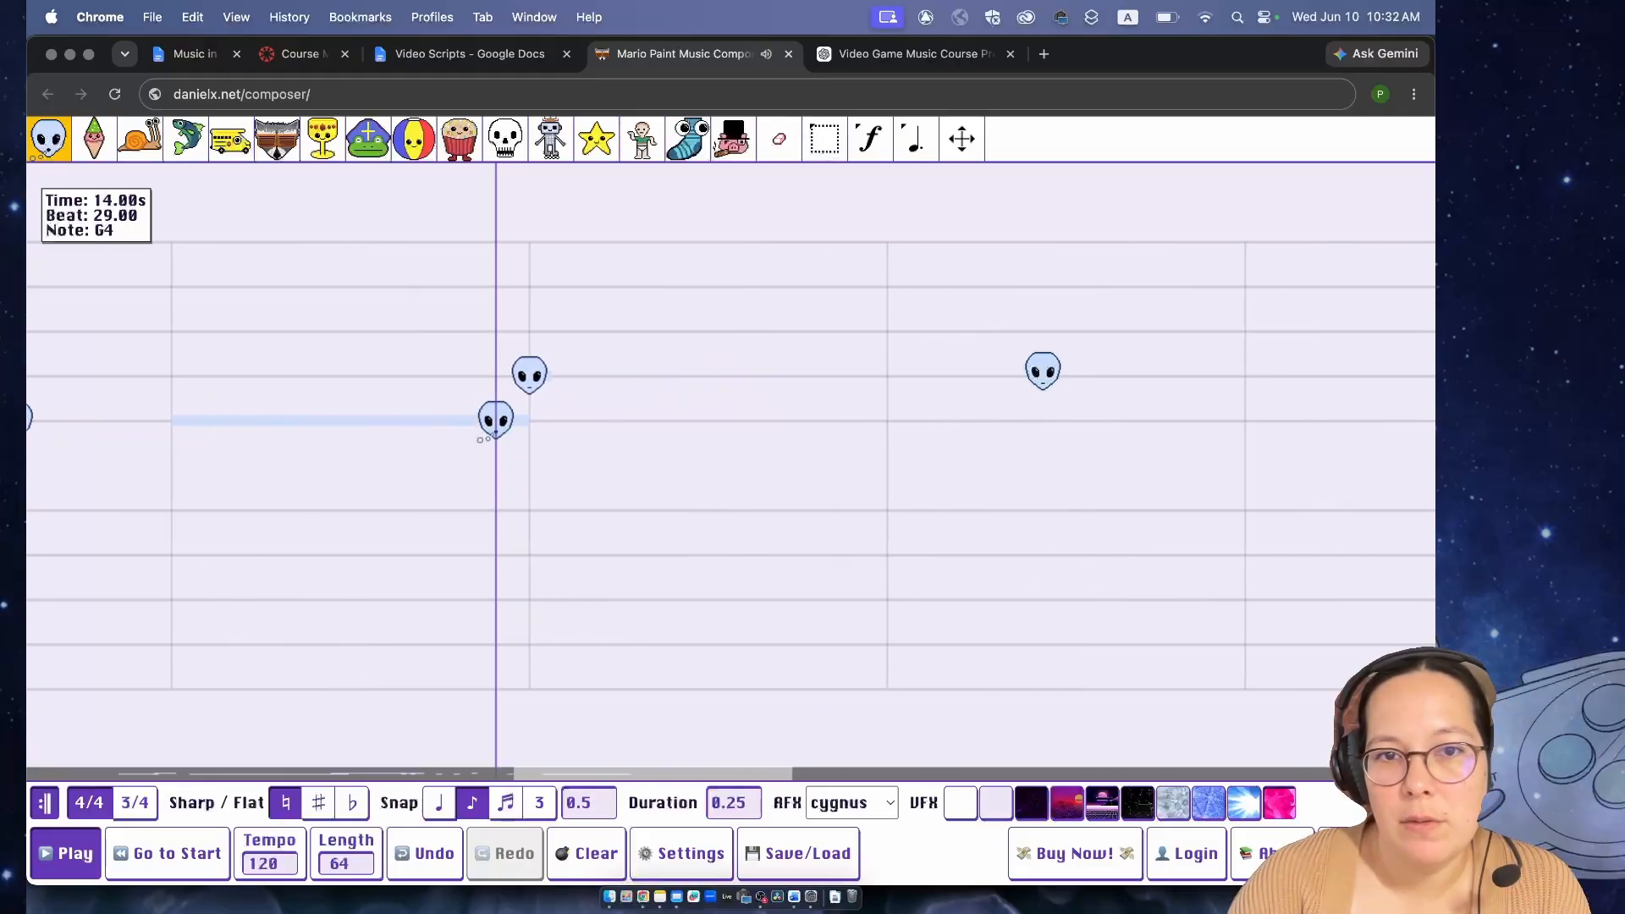
key(space)
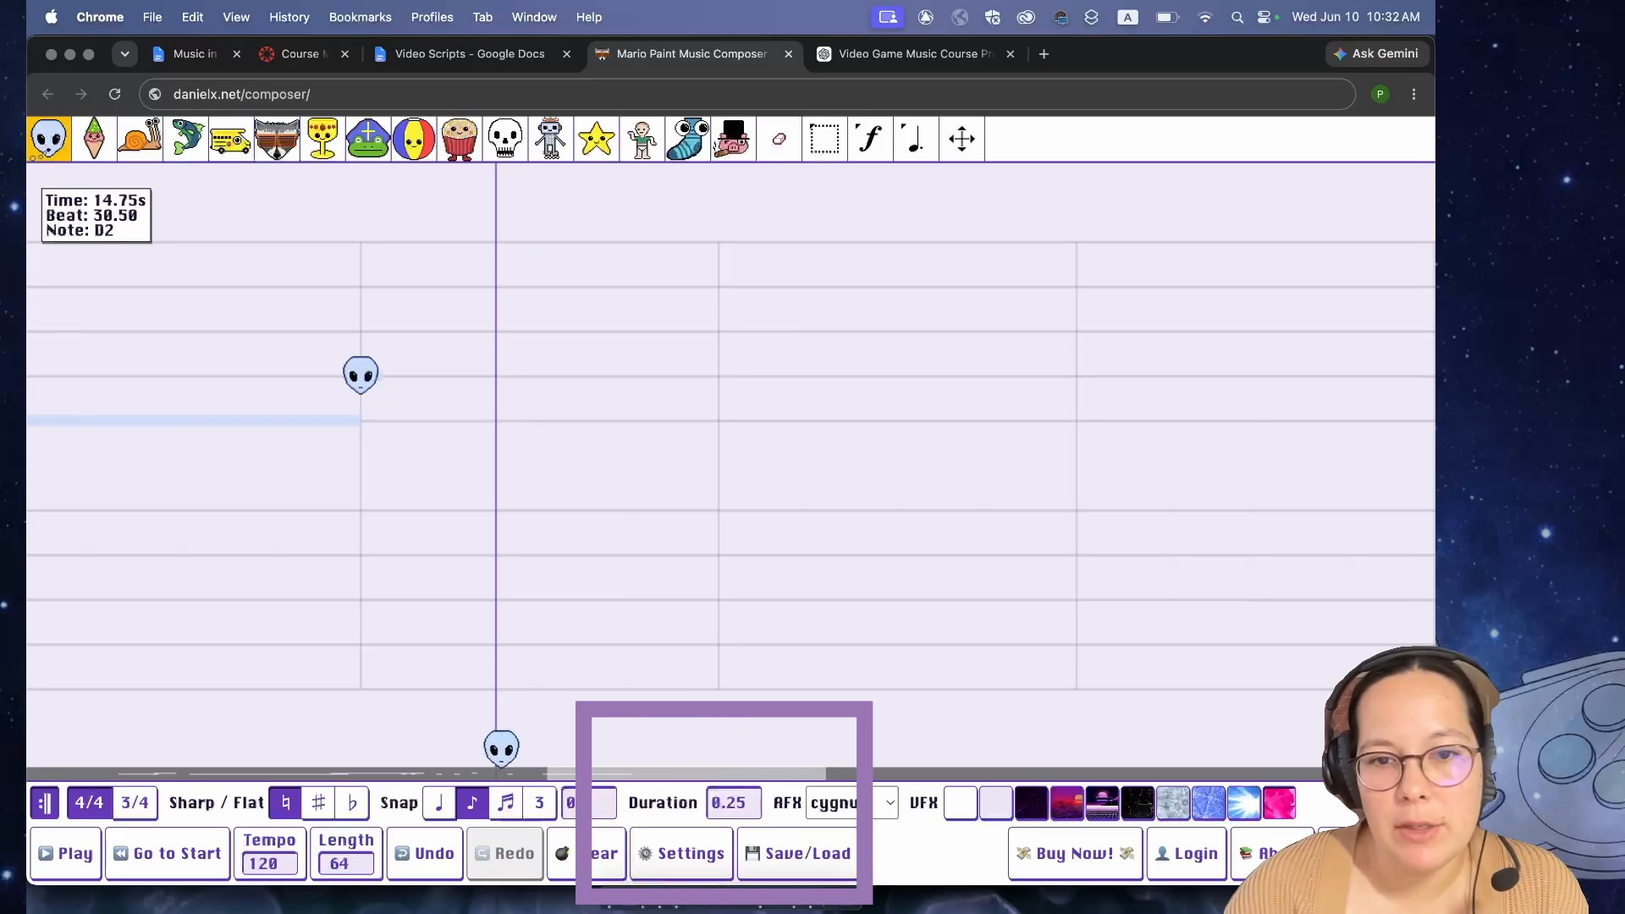
- Go back to the start of the song and clear the entire song
click(162, 852)
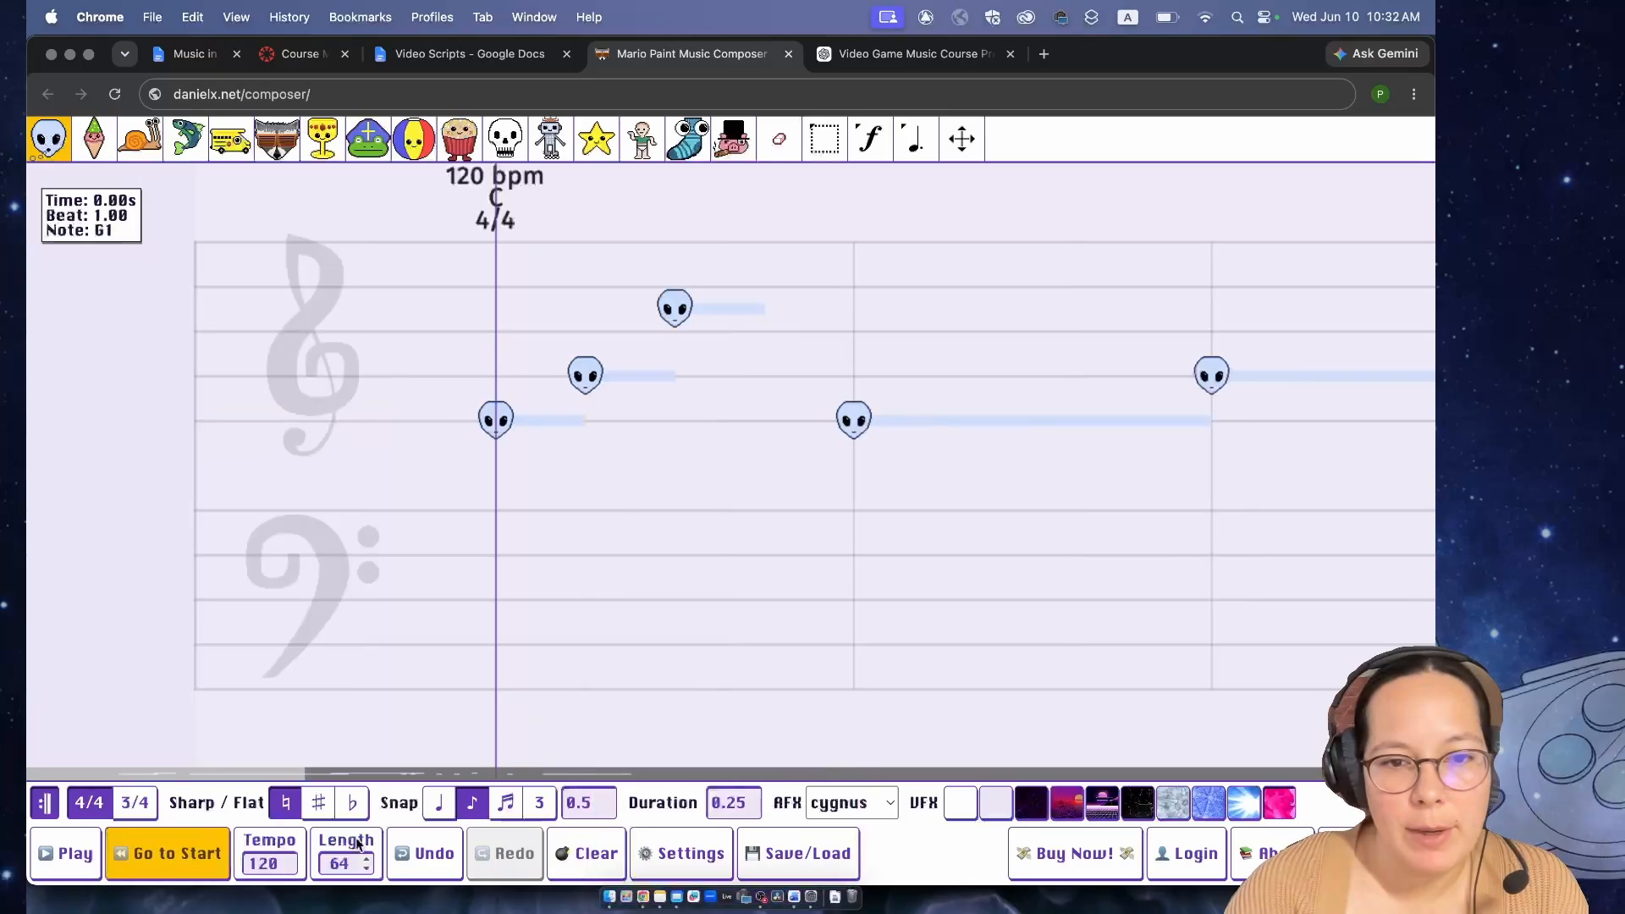
click(595, 850)
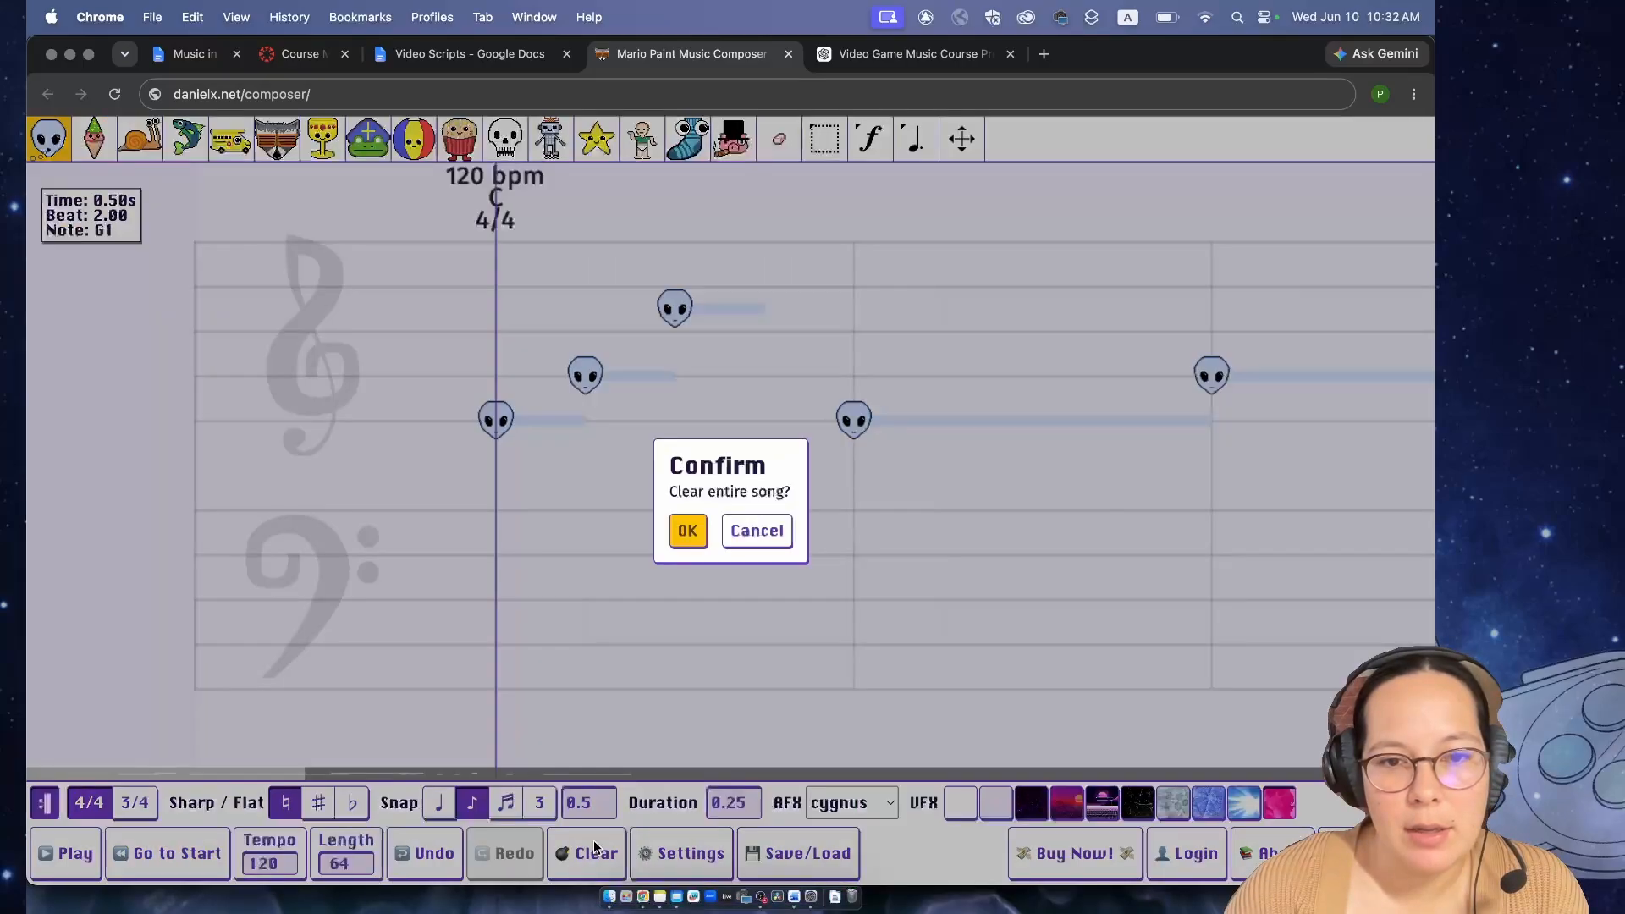
click(687, 531)
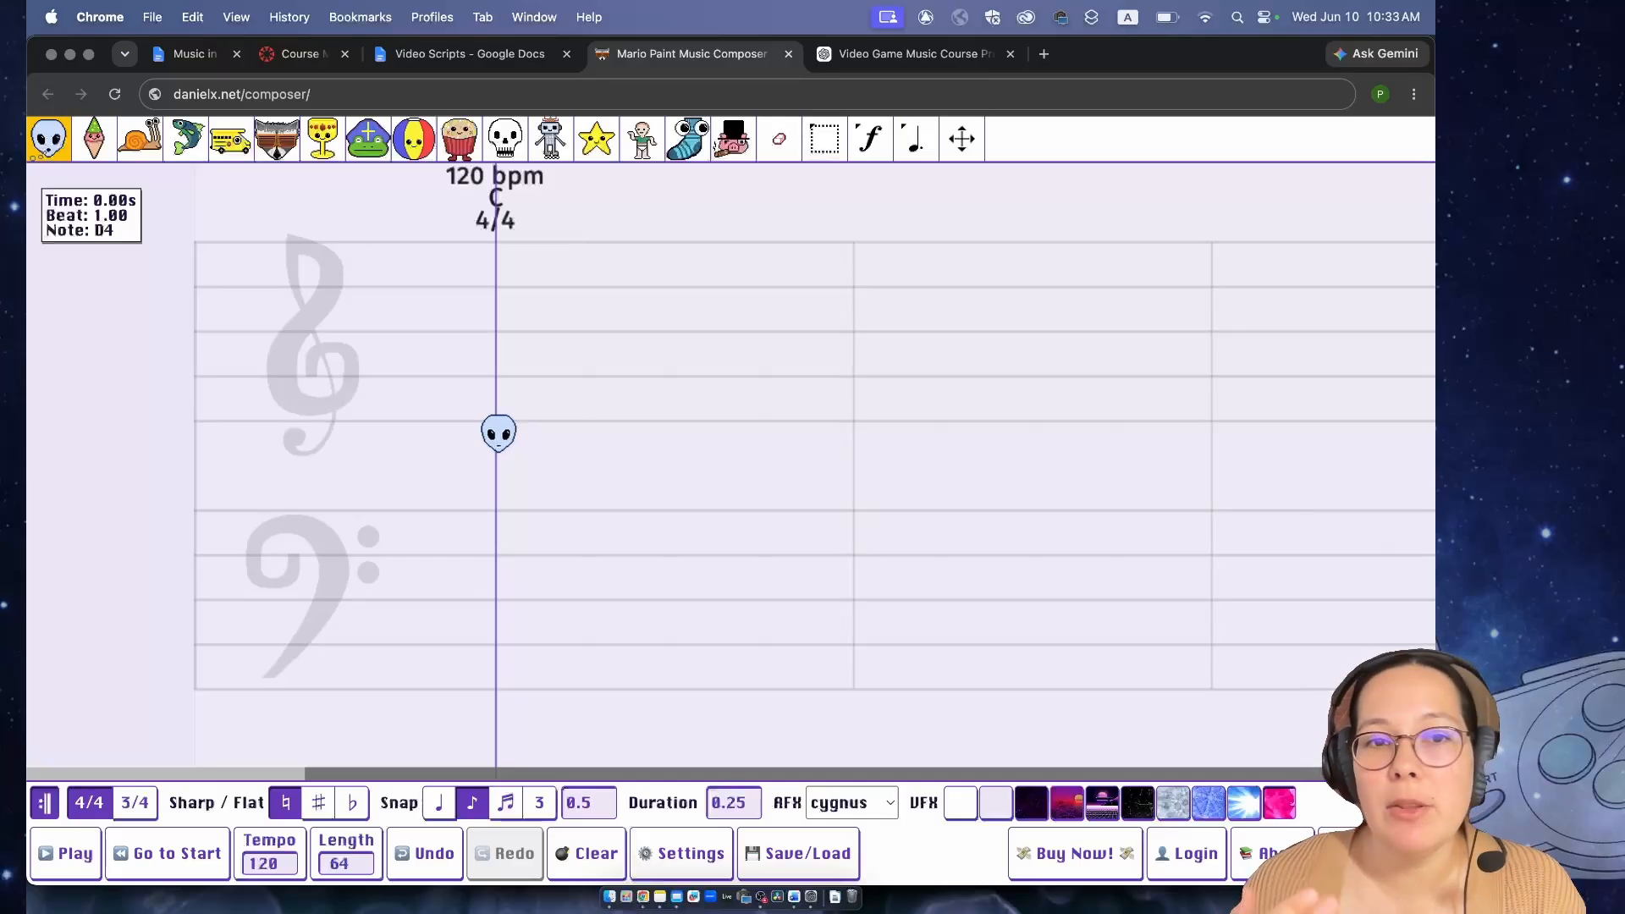
- Add alien notes E4, B4 and C5 at beats 1, 3 and 5
click(497, 421)
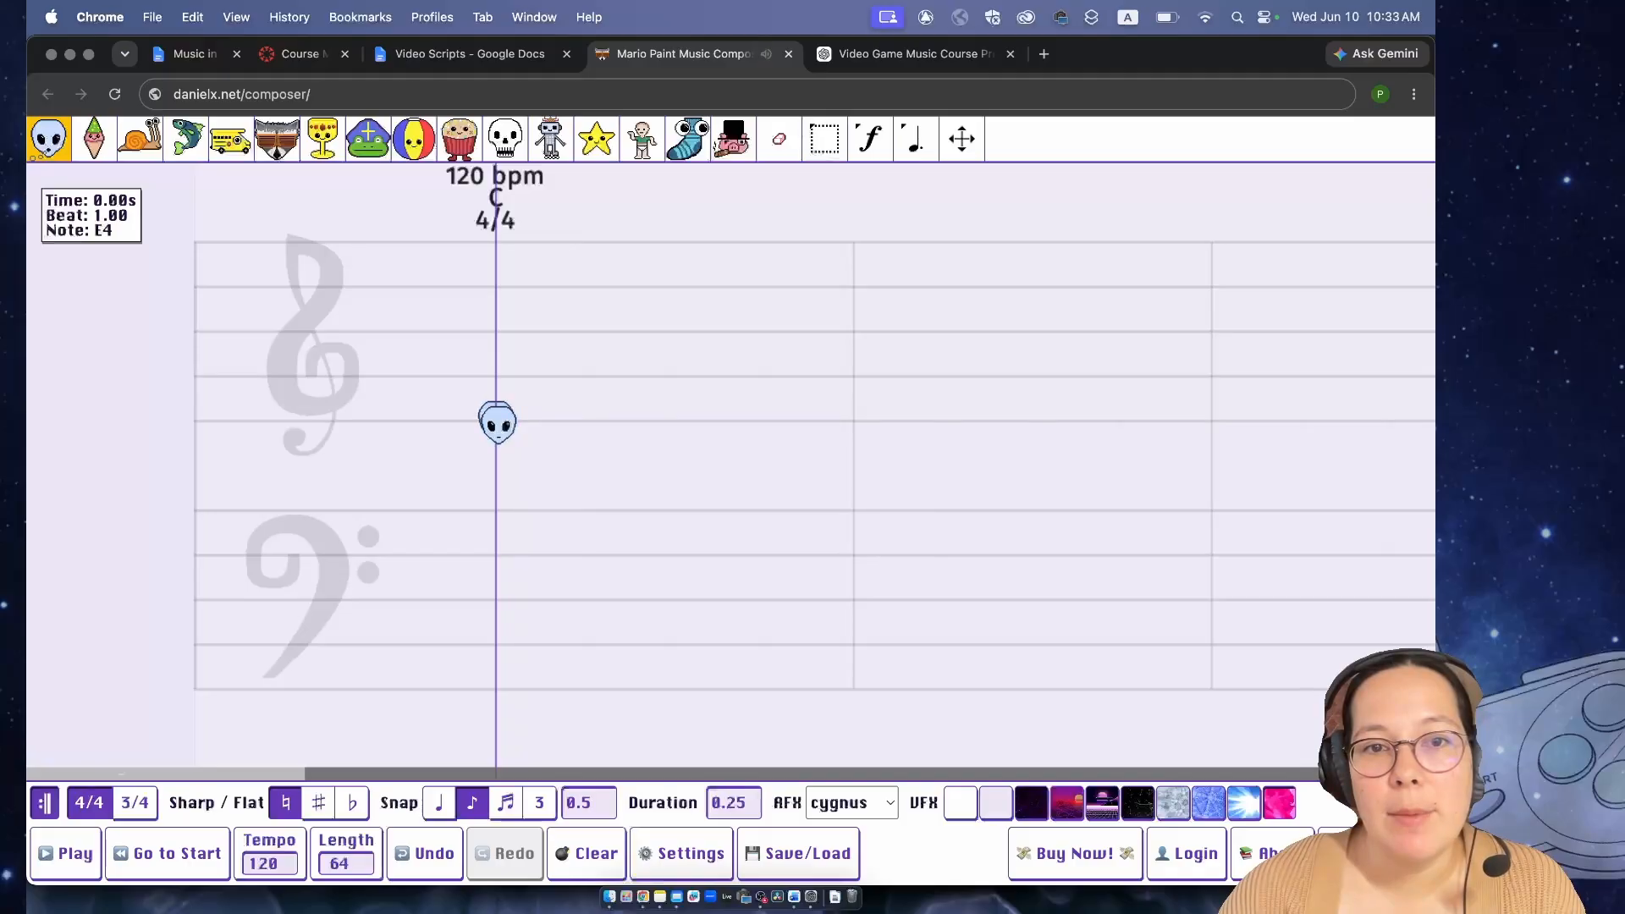
click(675, 330)
click(859, 310)
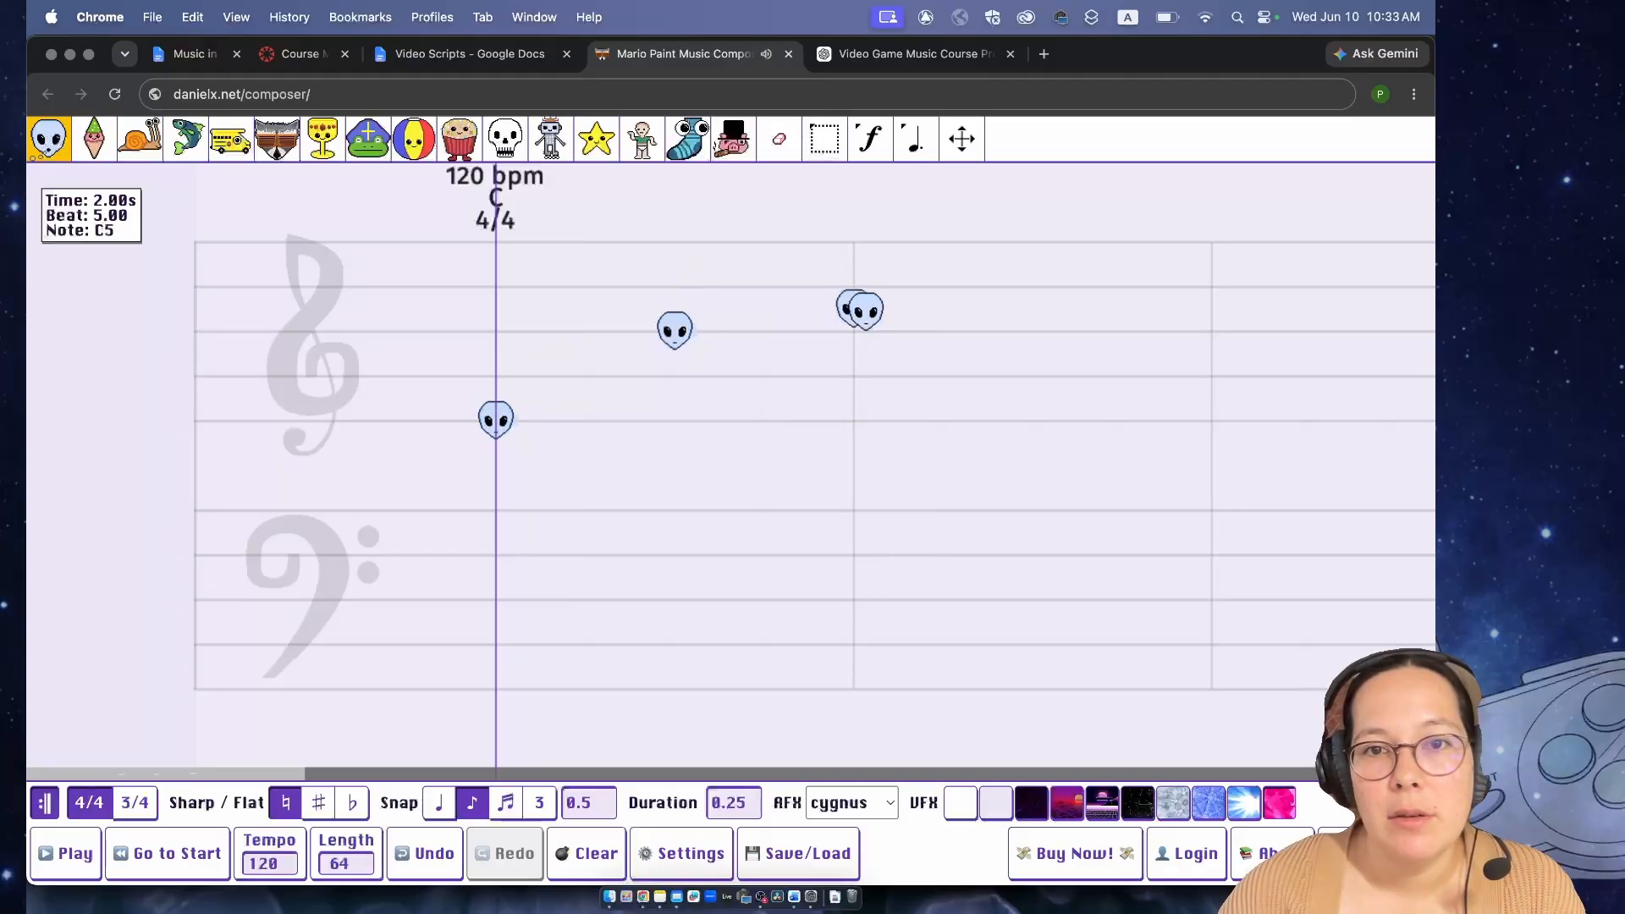
- Raise the velocity of the E4, B4 and C5 notes to the maximum
click(852, 152)
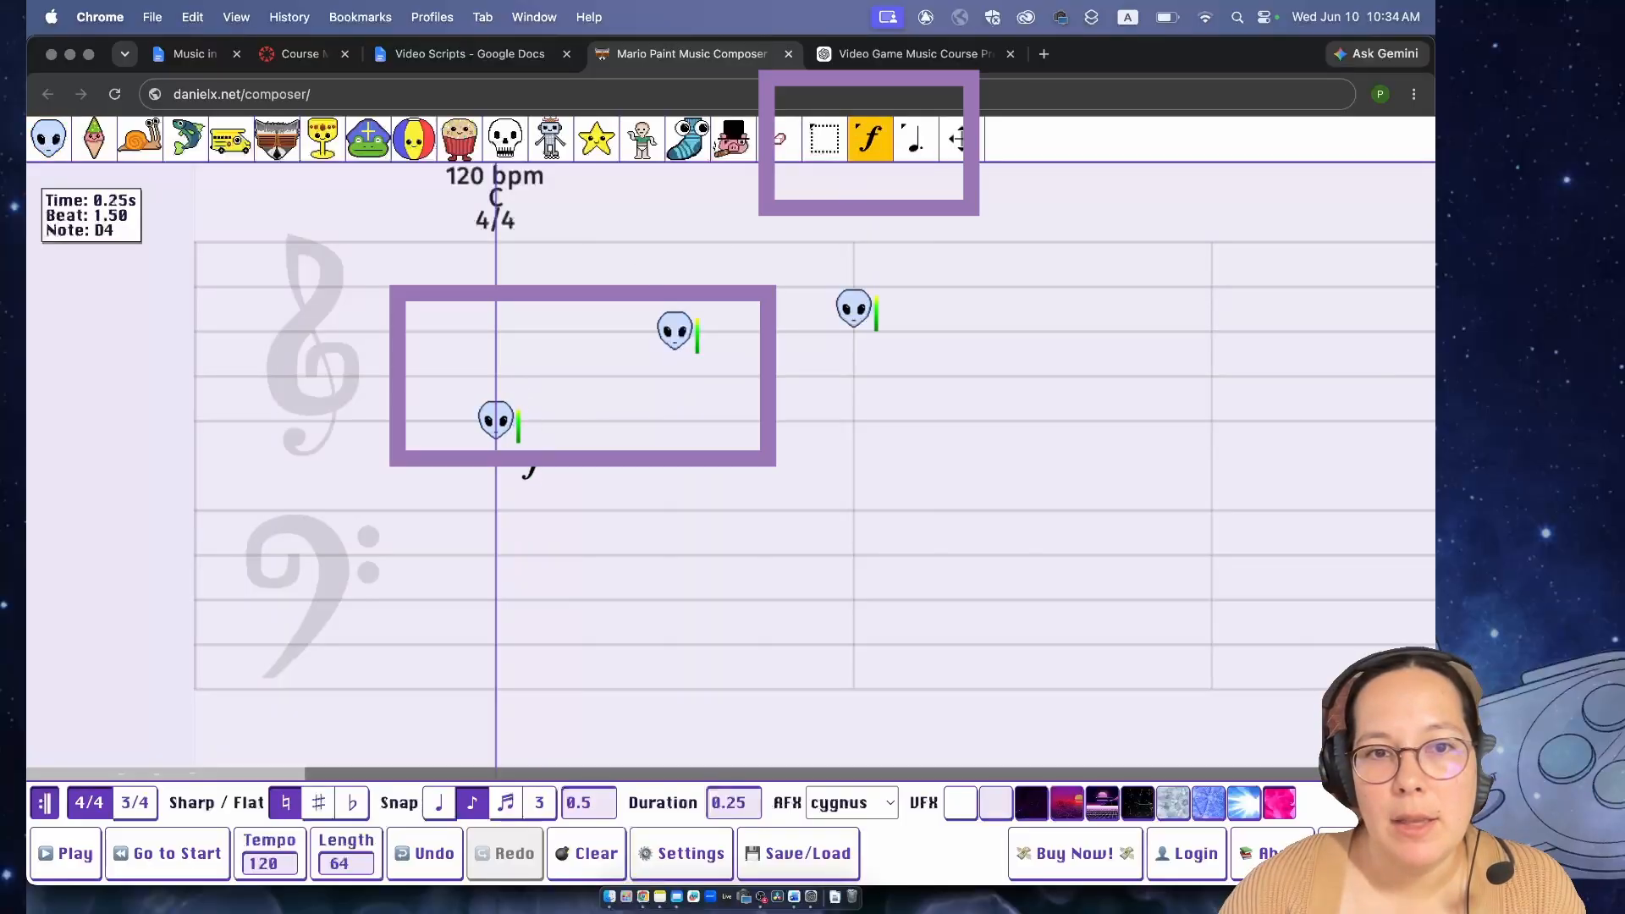
drag(501, 403, 552, 165)
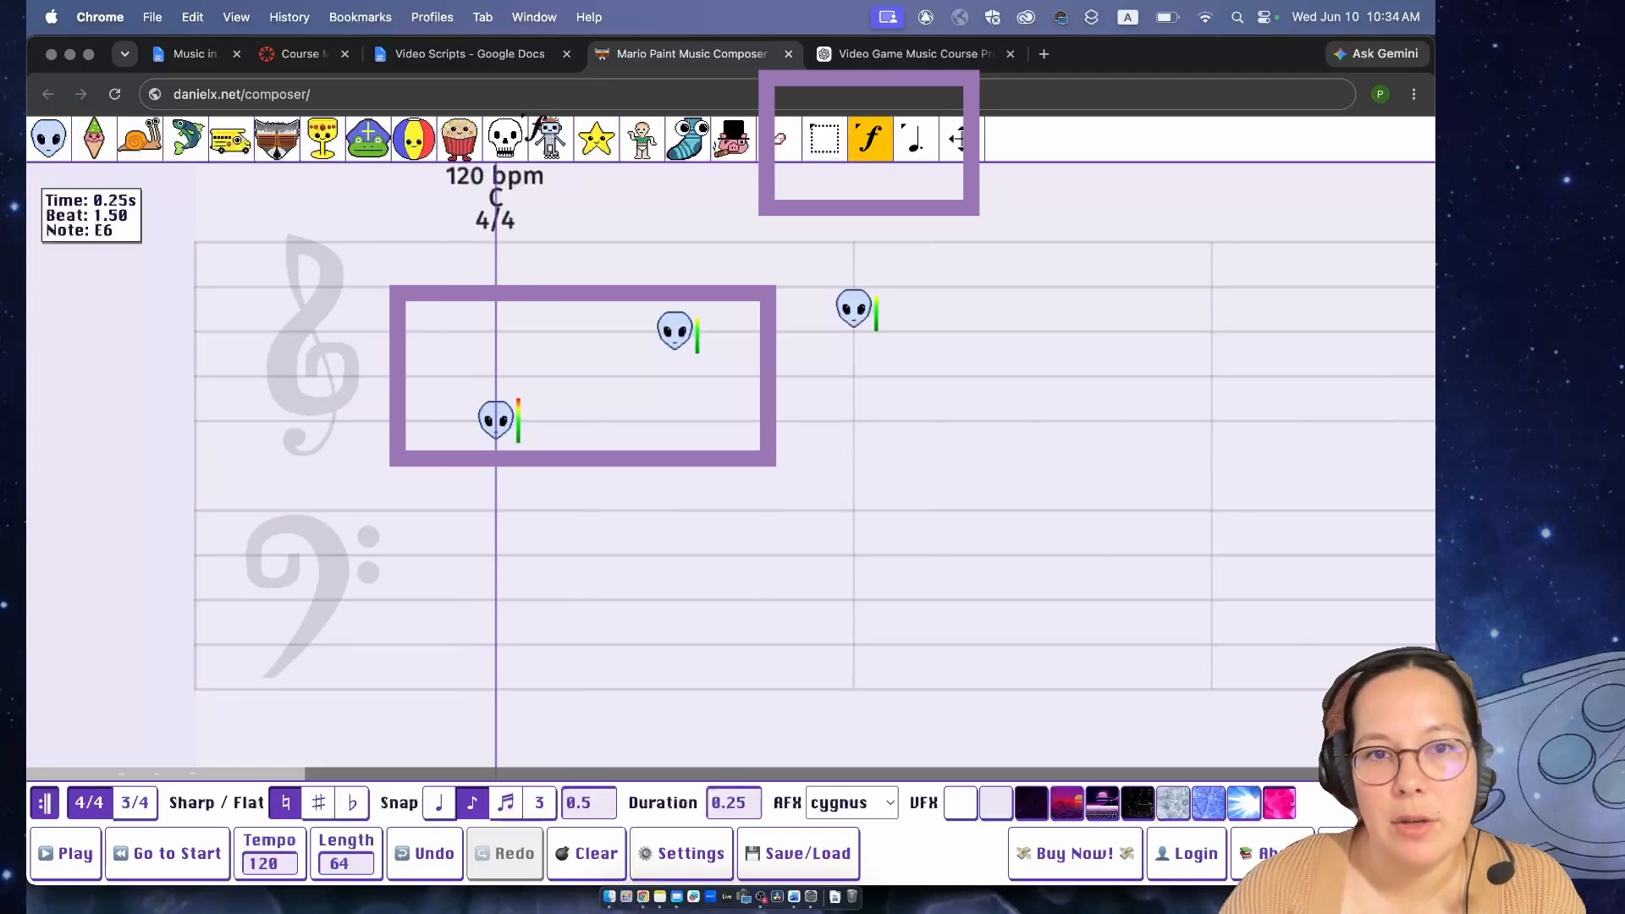
drag(676, 329, 735, 21)
- Add alien notes D4, E4, E4 and F4 at half-beat spacing from beat 6
click(44, 146)
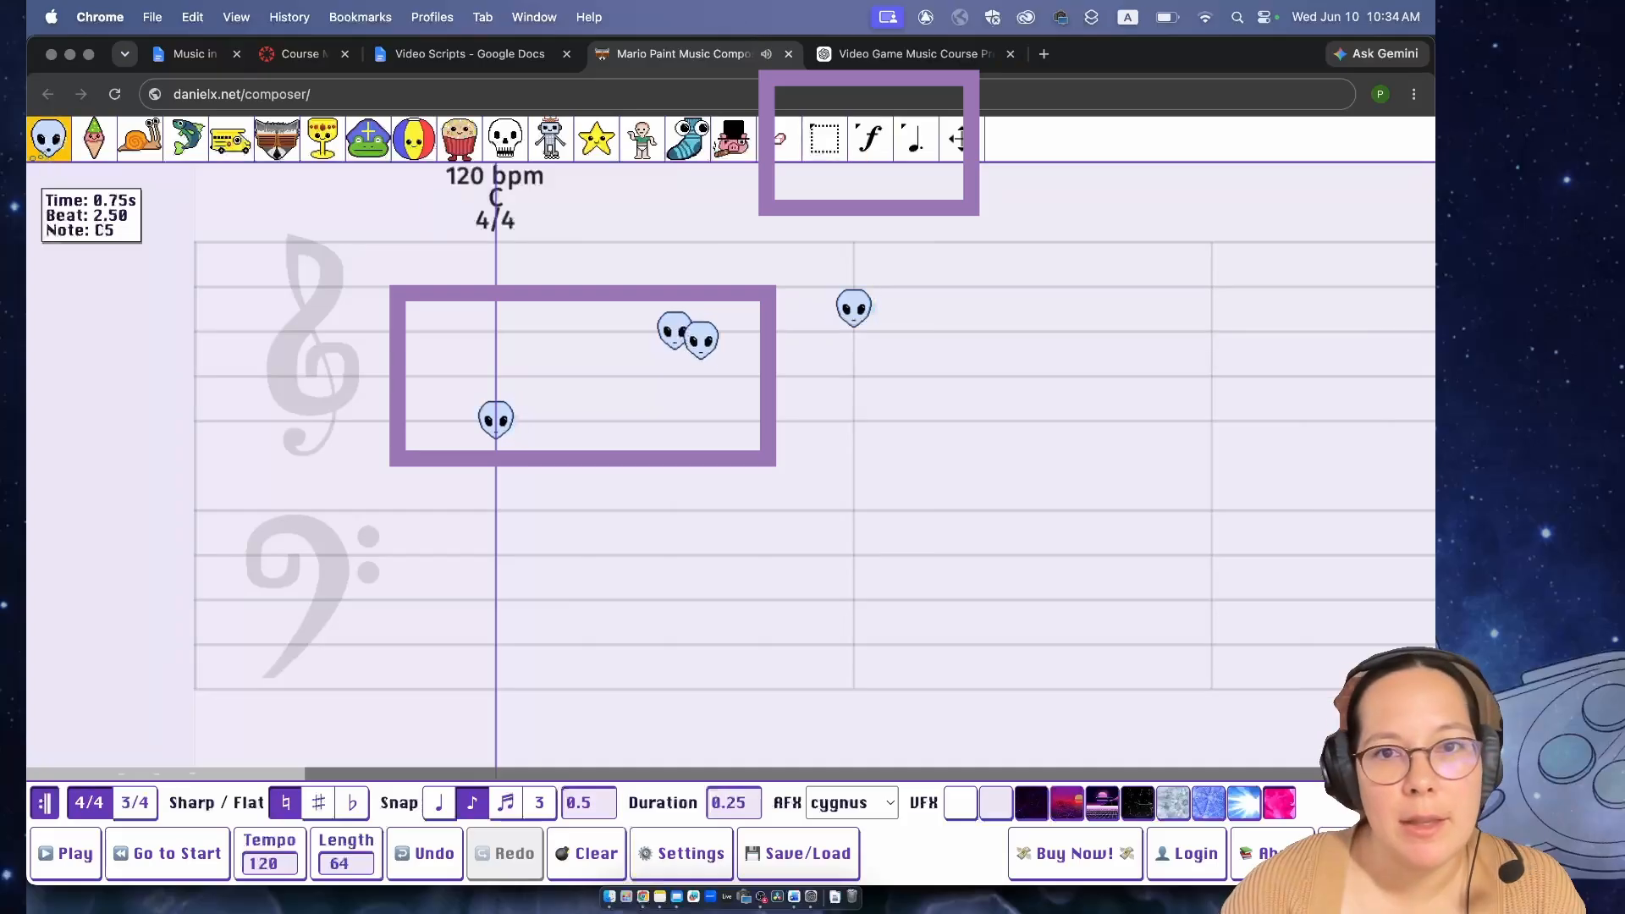
click(943, 441)
click(987, 419)
click(1032, 419)
click(1077, 397)
- Lower the velocity of the D4, E4, E4 and F4 notes to a low level and play back the loud and quiet notes
click(871, 138)
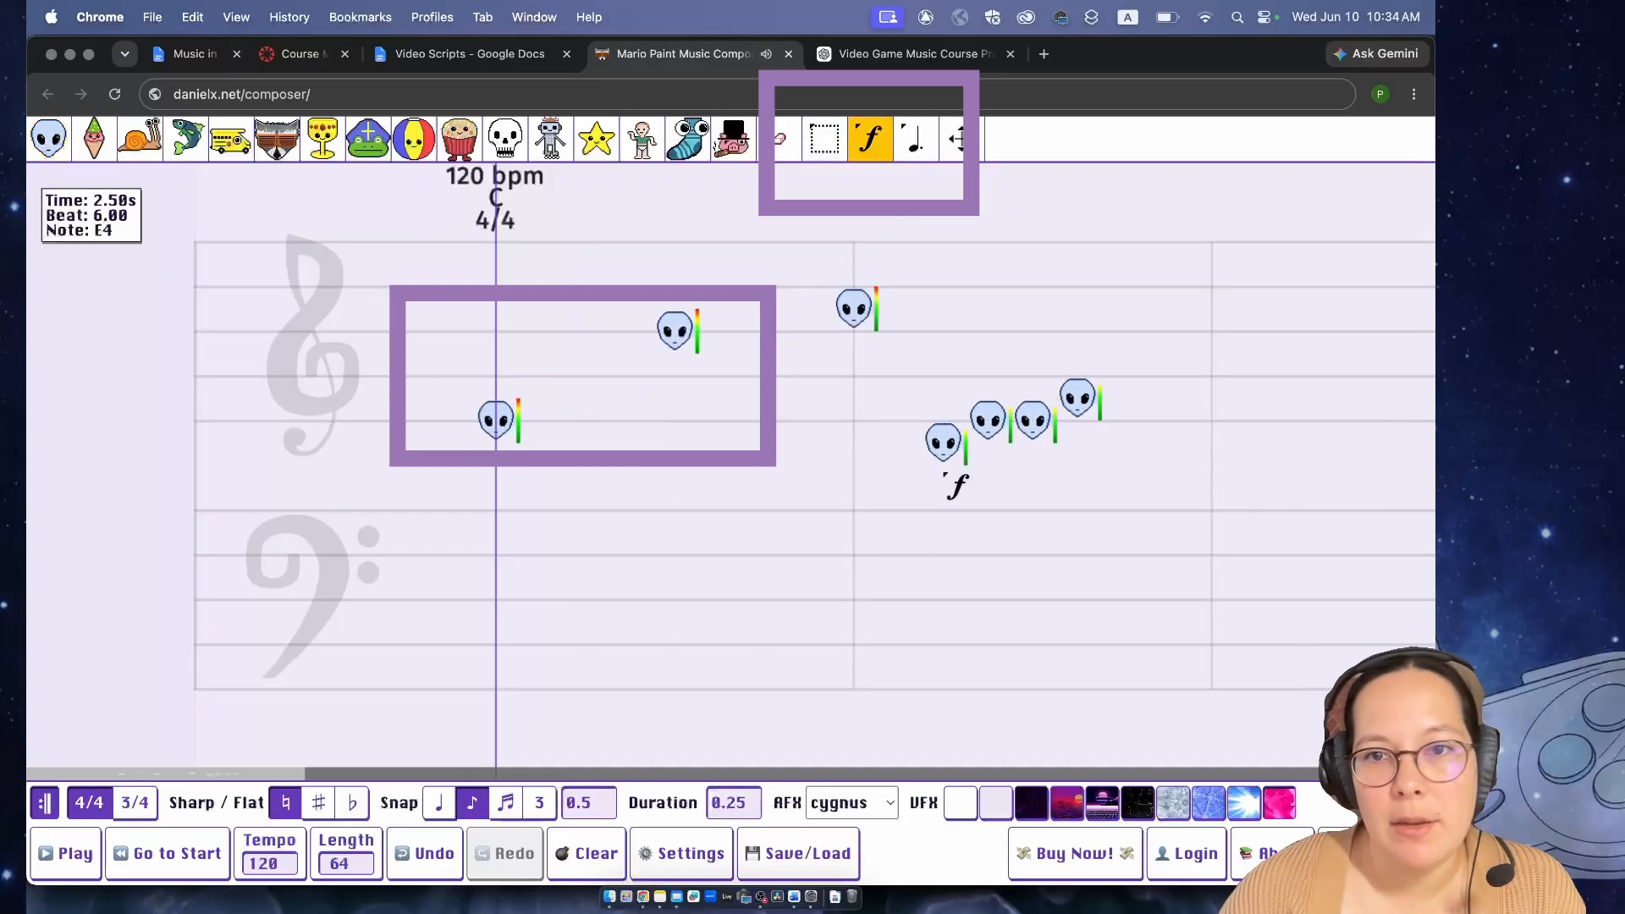
drag(959, 457, 968, 689)
drag(986, 418, 1012, 654)
drag(1034, 414, 1022, 628)
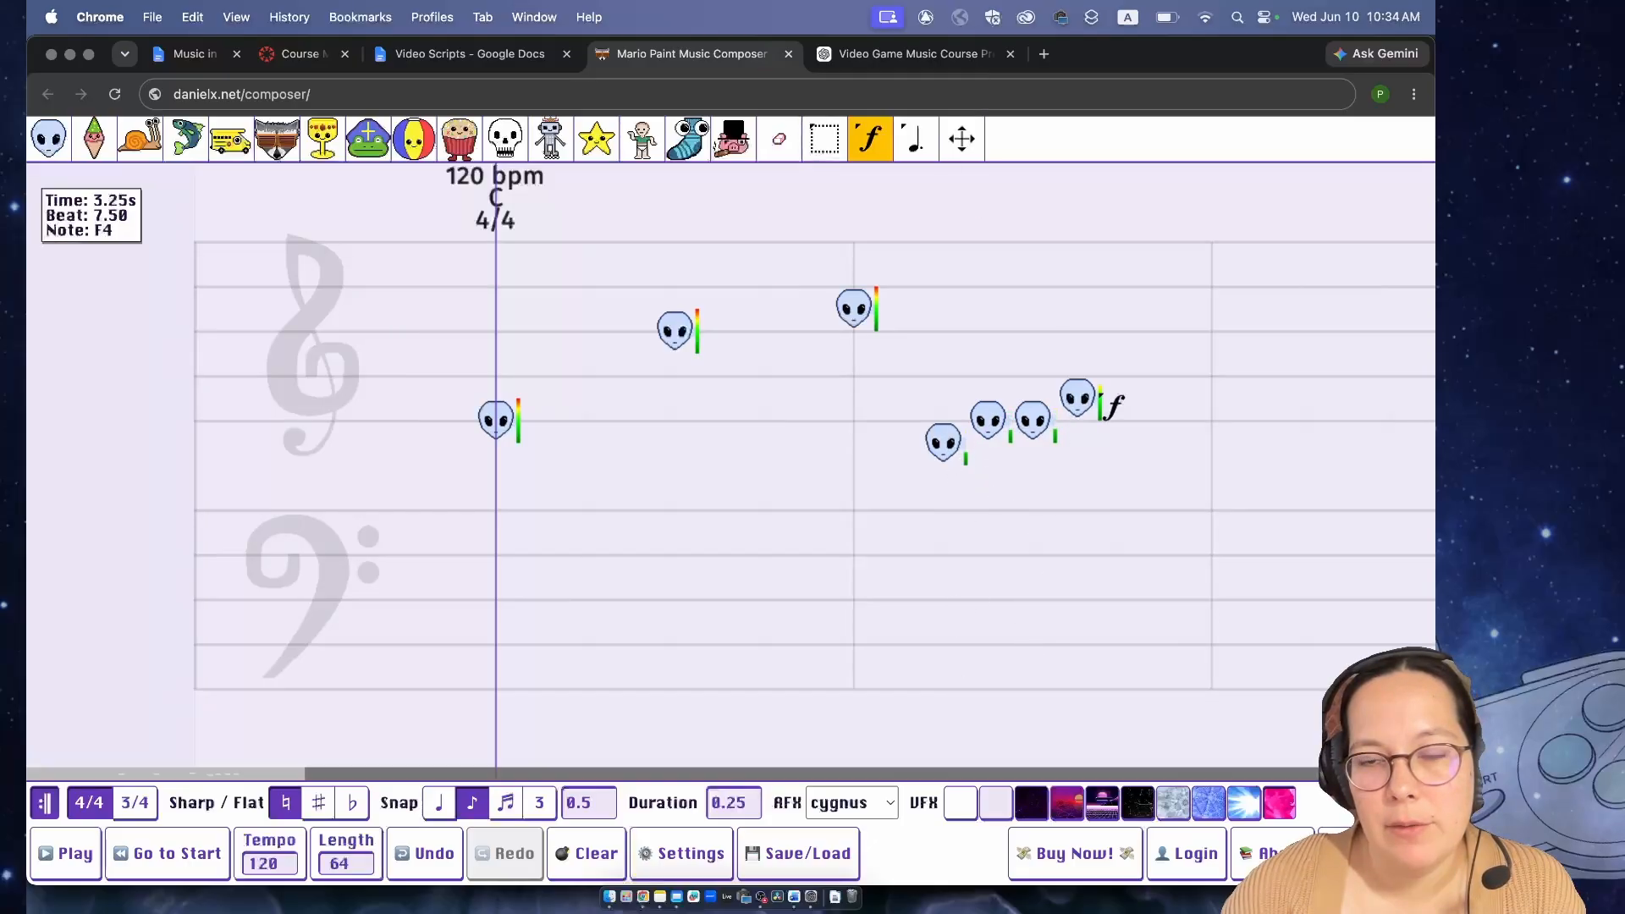
key(space)
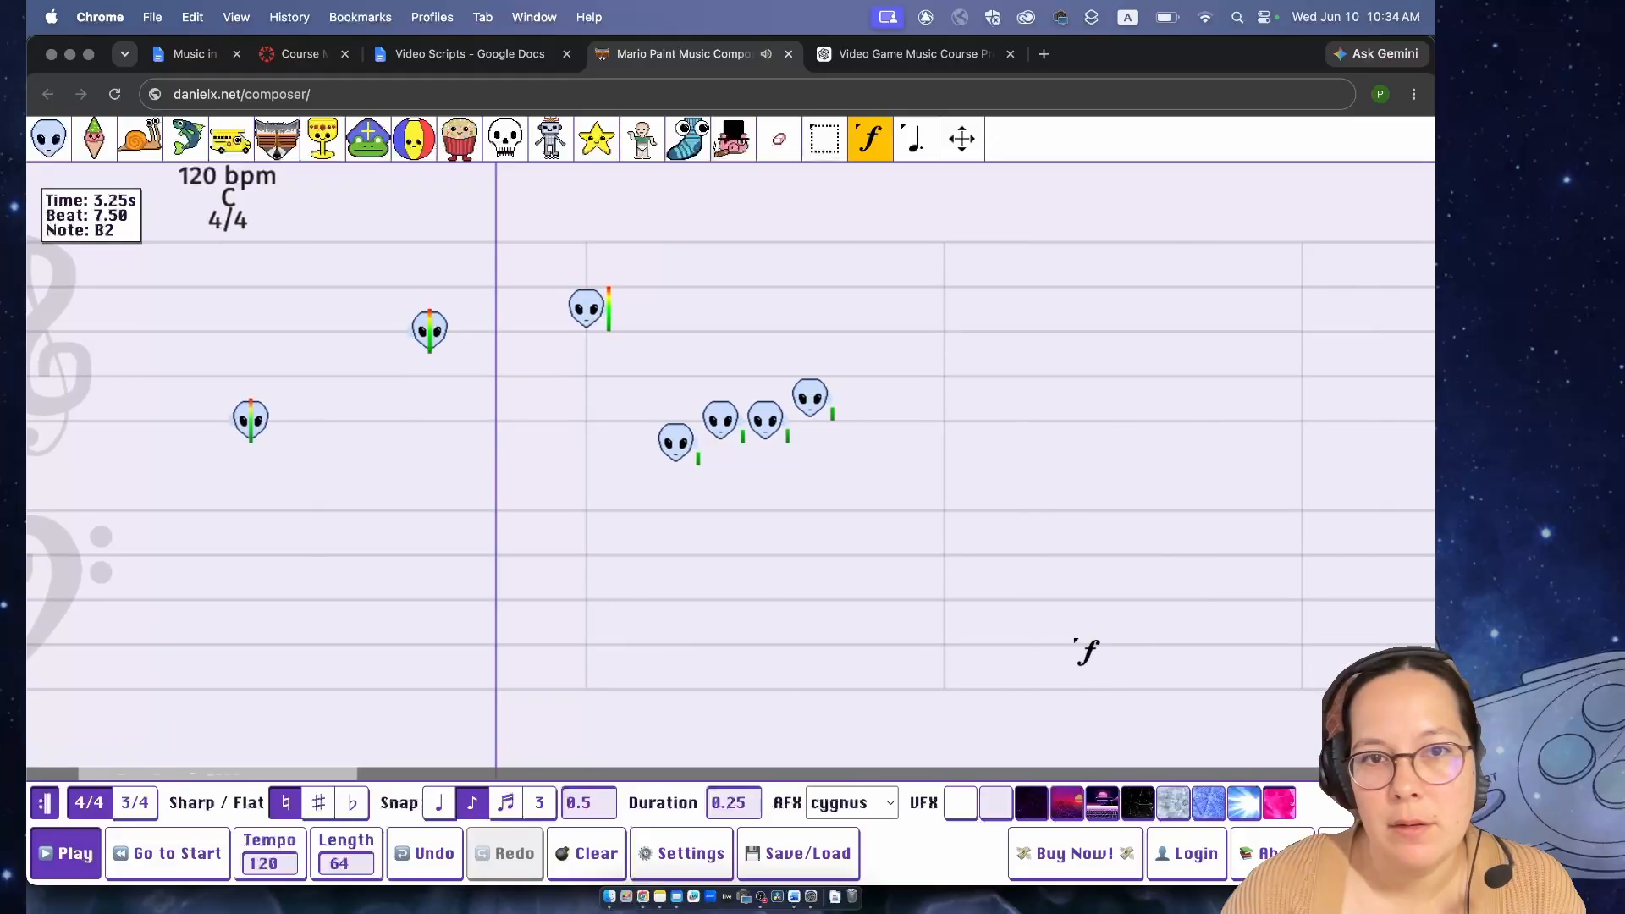
key(space)
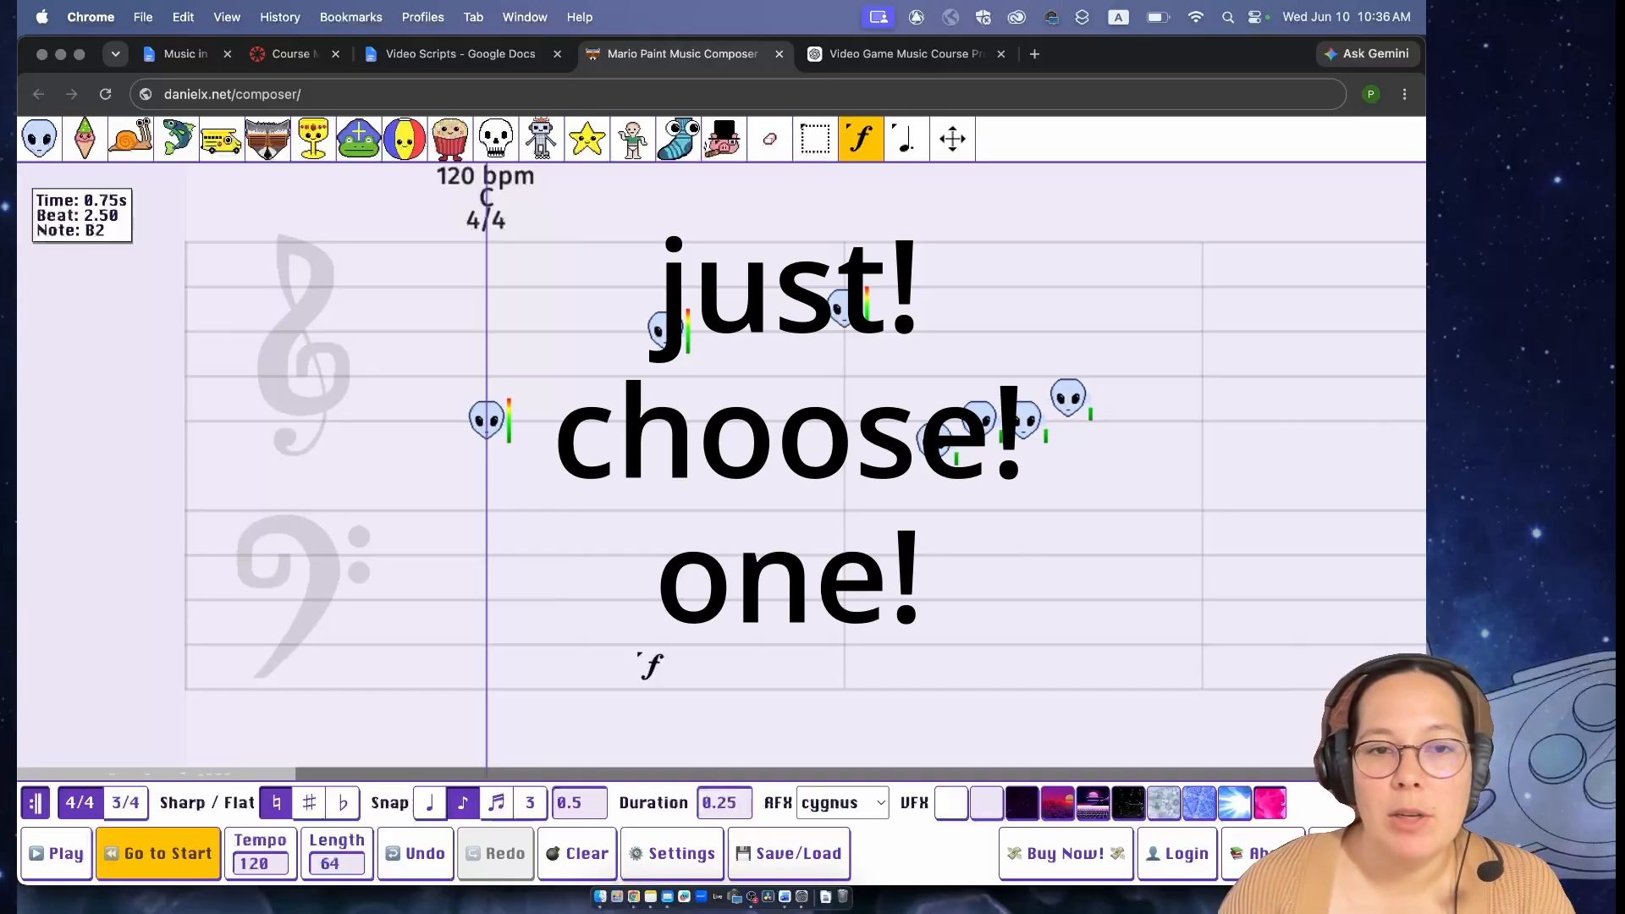
- Clear all notes from the song and set the note duration to 1
key(space)
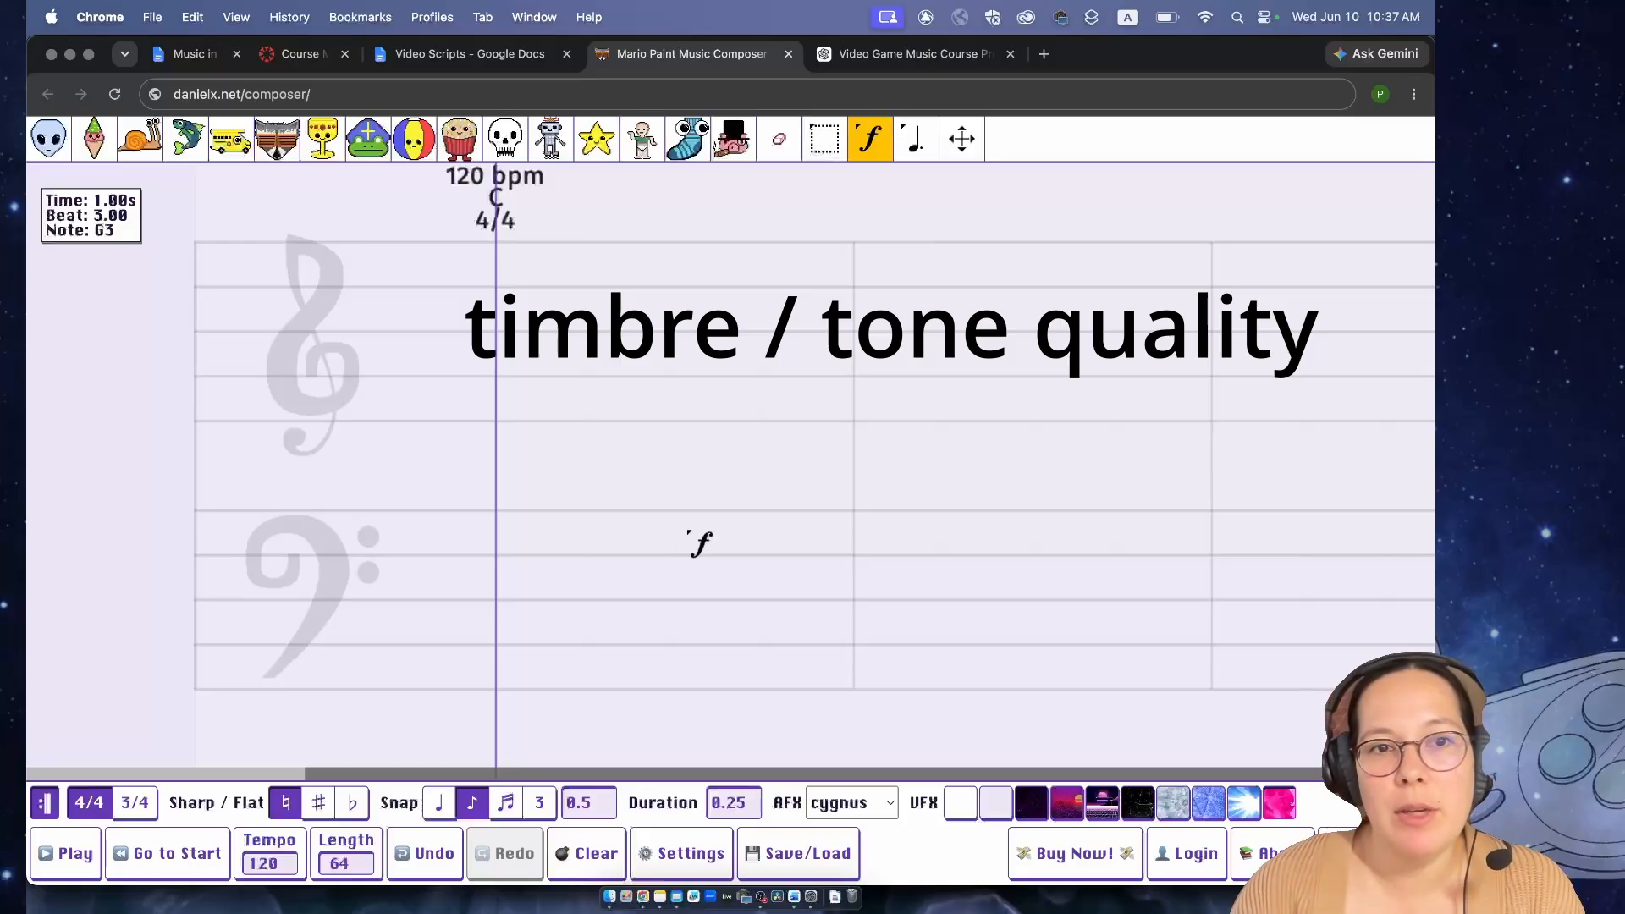
click(748, 797)
text(1)
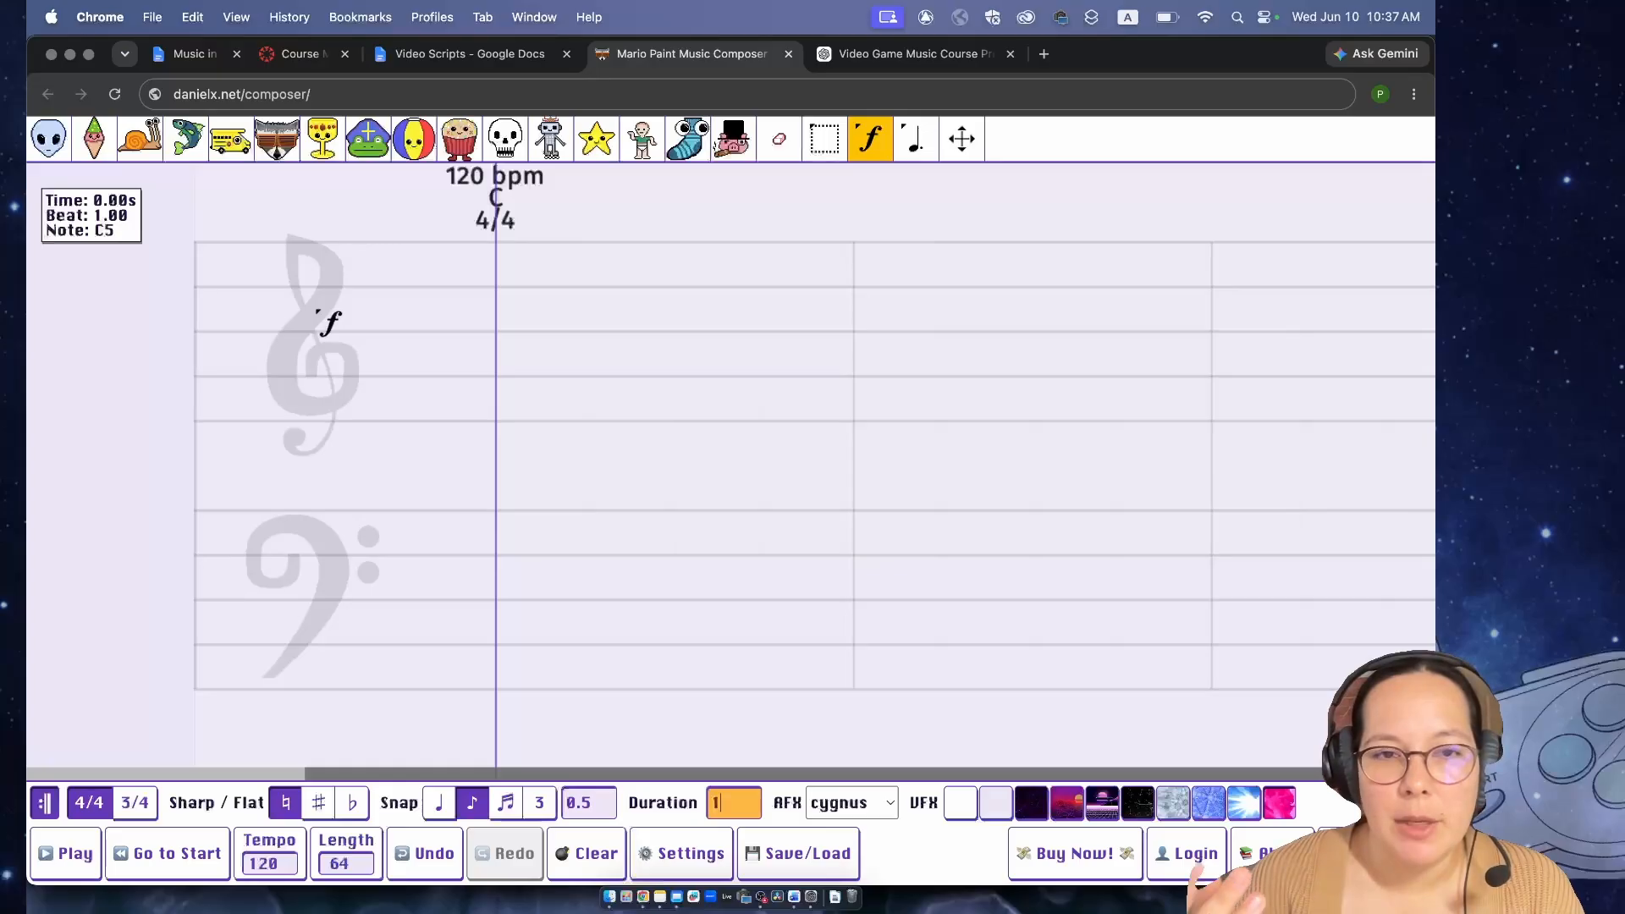
click(877, 140)
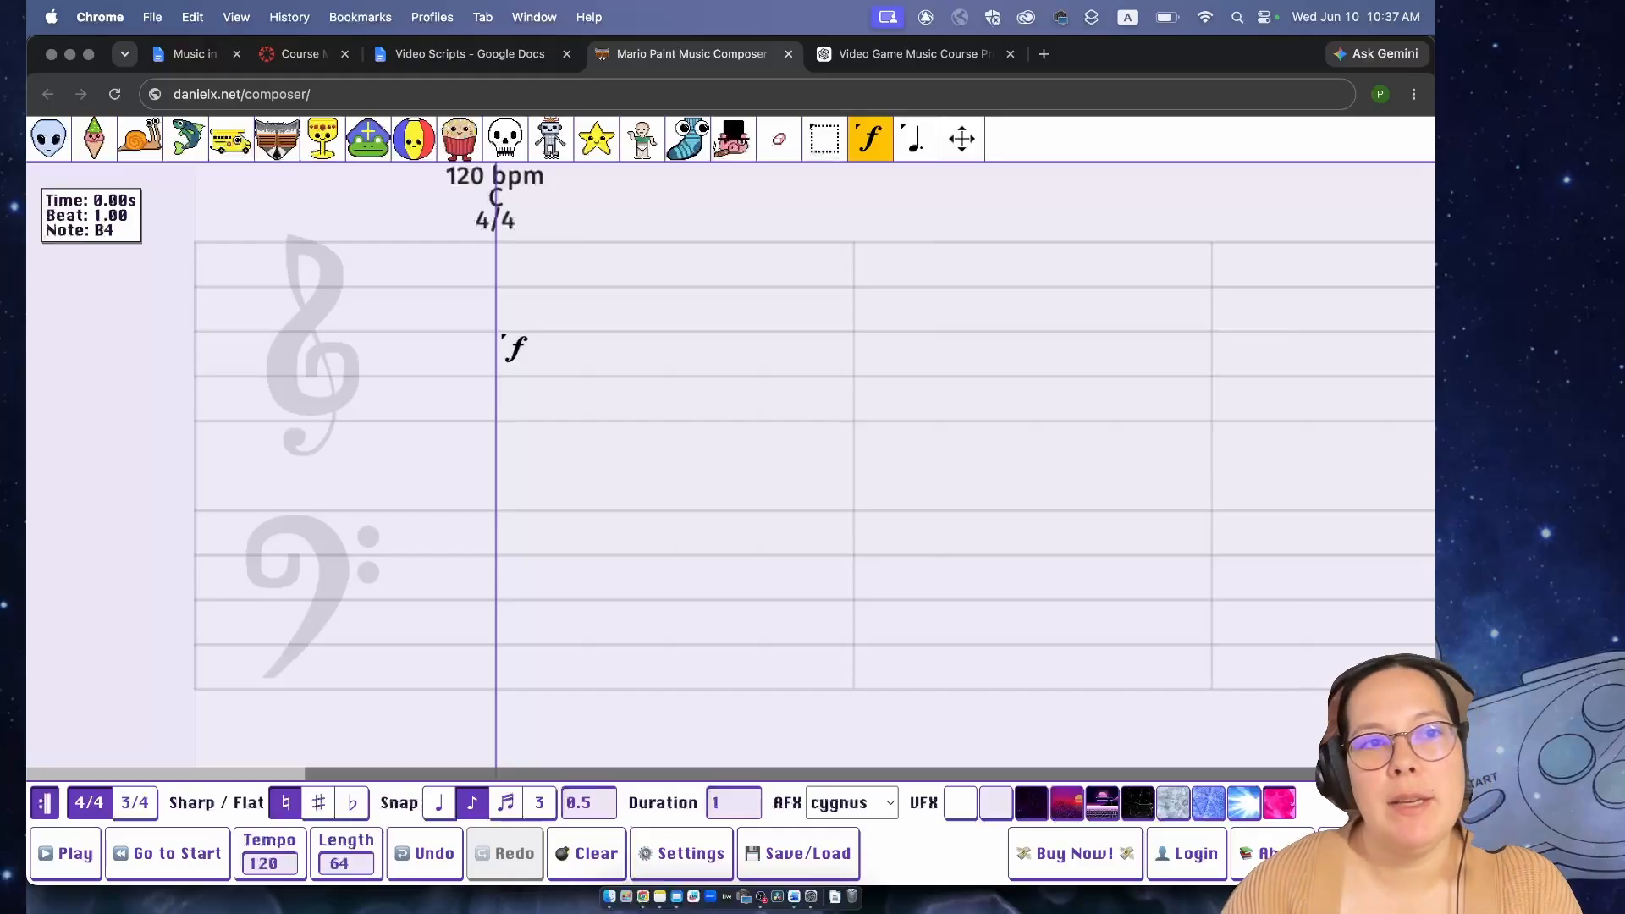
- Audition the alien, green-and-pink, snail and fish instrument sounds one after another
click(57, 144)
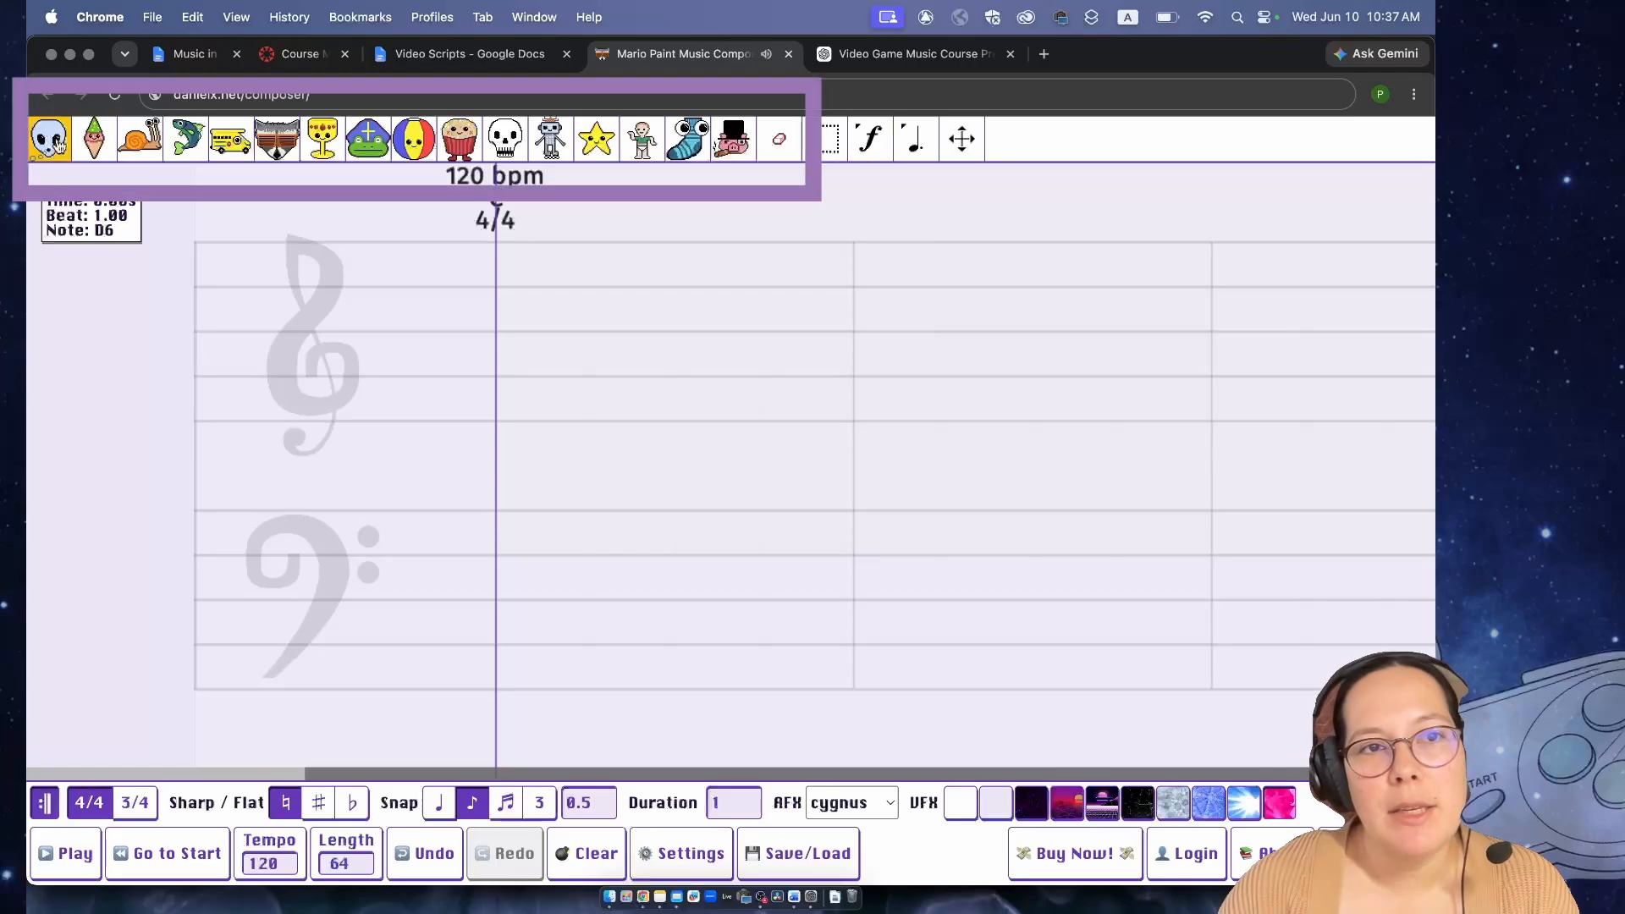
click(108, 146)
click(143, 143)
click(184, 143)
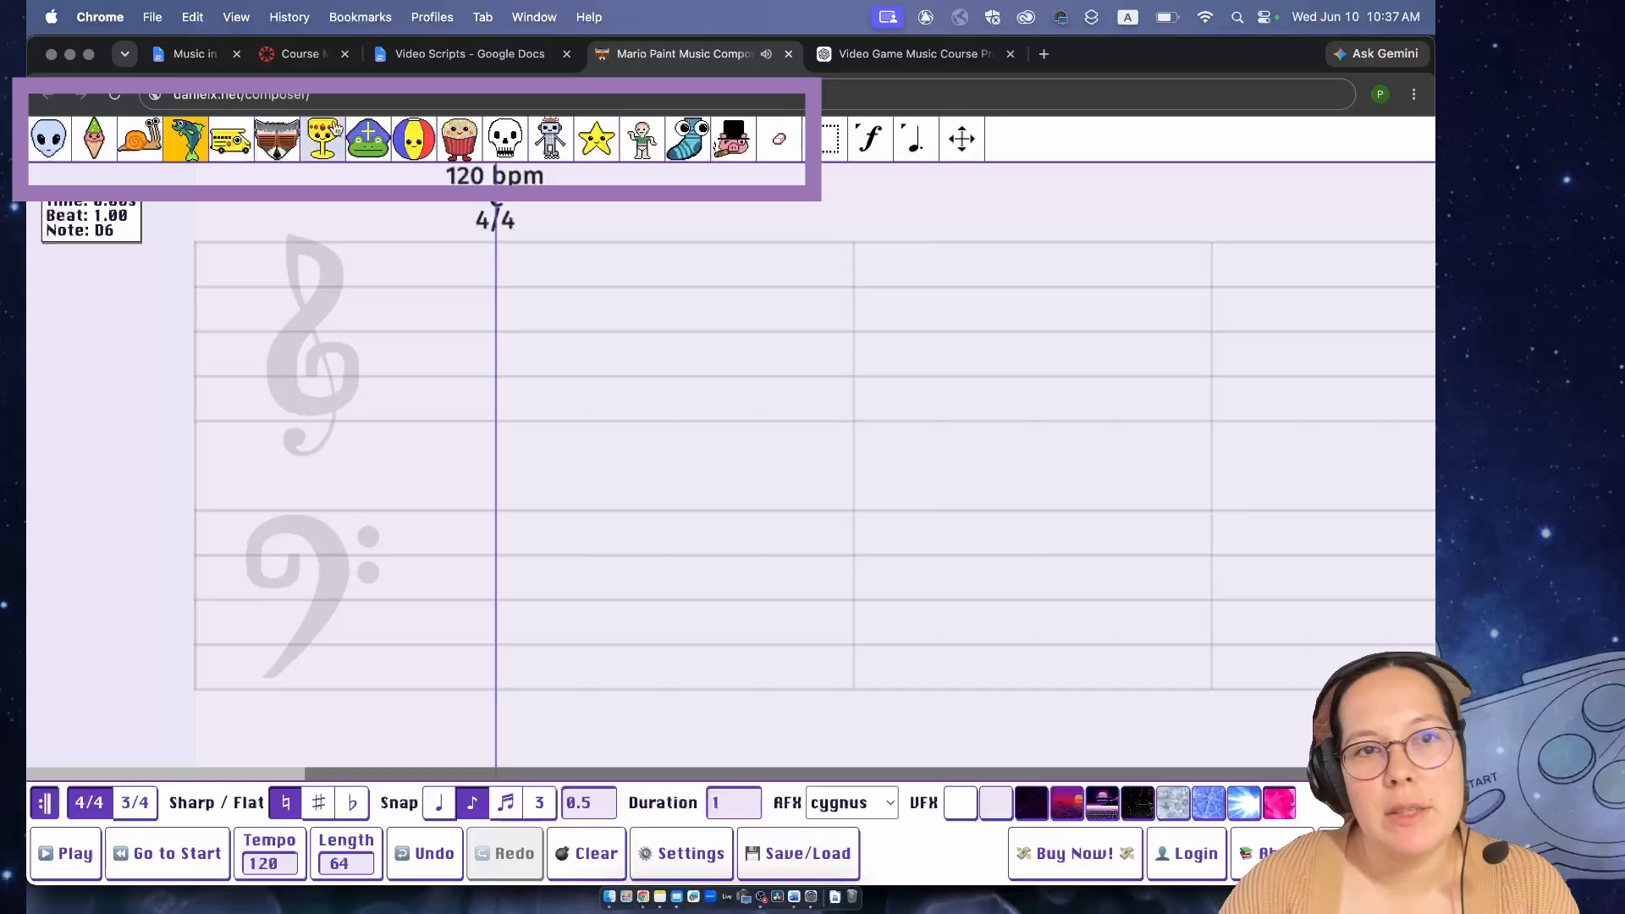
- Add an alien B4 at beat 1 and a B4 with the green-and-pink instrument at beat 5
click(57, 140)
click(498, 332)
click(81, 153)
click(593, 332)
- Fill beats 2, 3 and 4 of the first measure with alien B4 notes
click(48, 139)
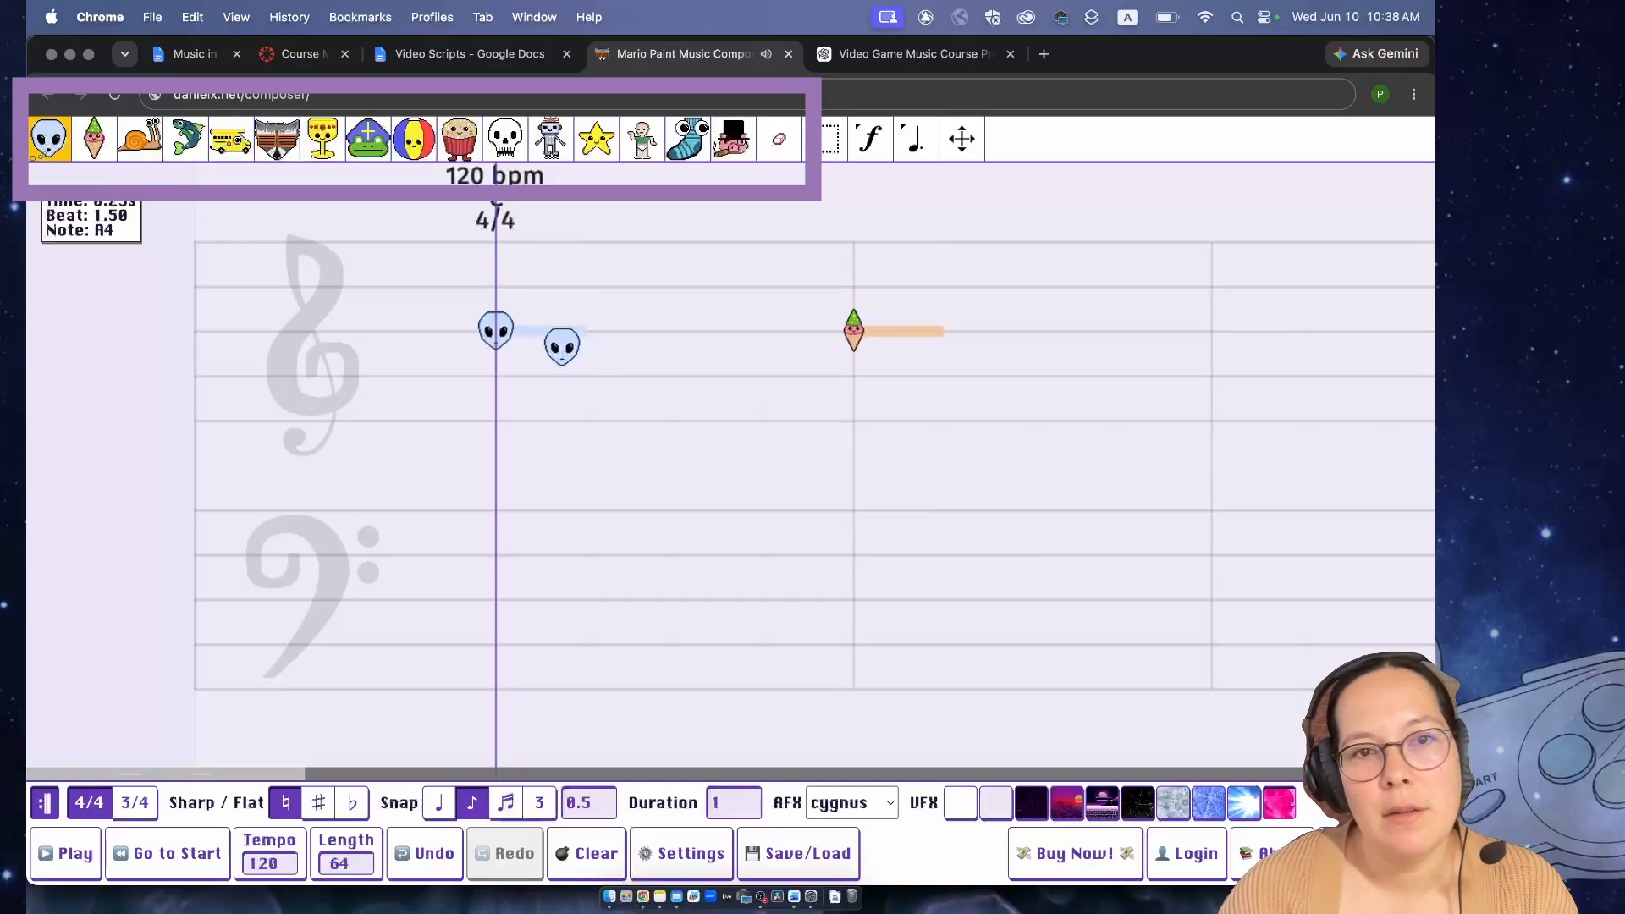
click(583, 332)
click(674, 332)
click(764, 332)
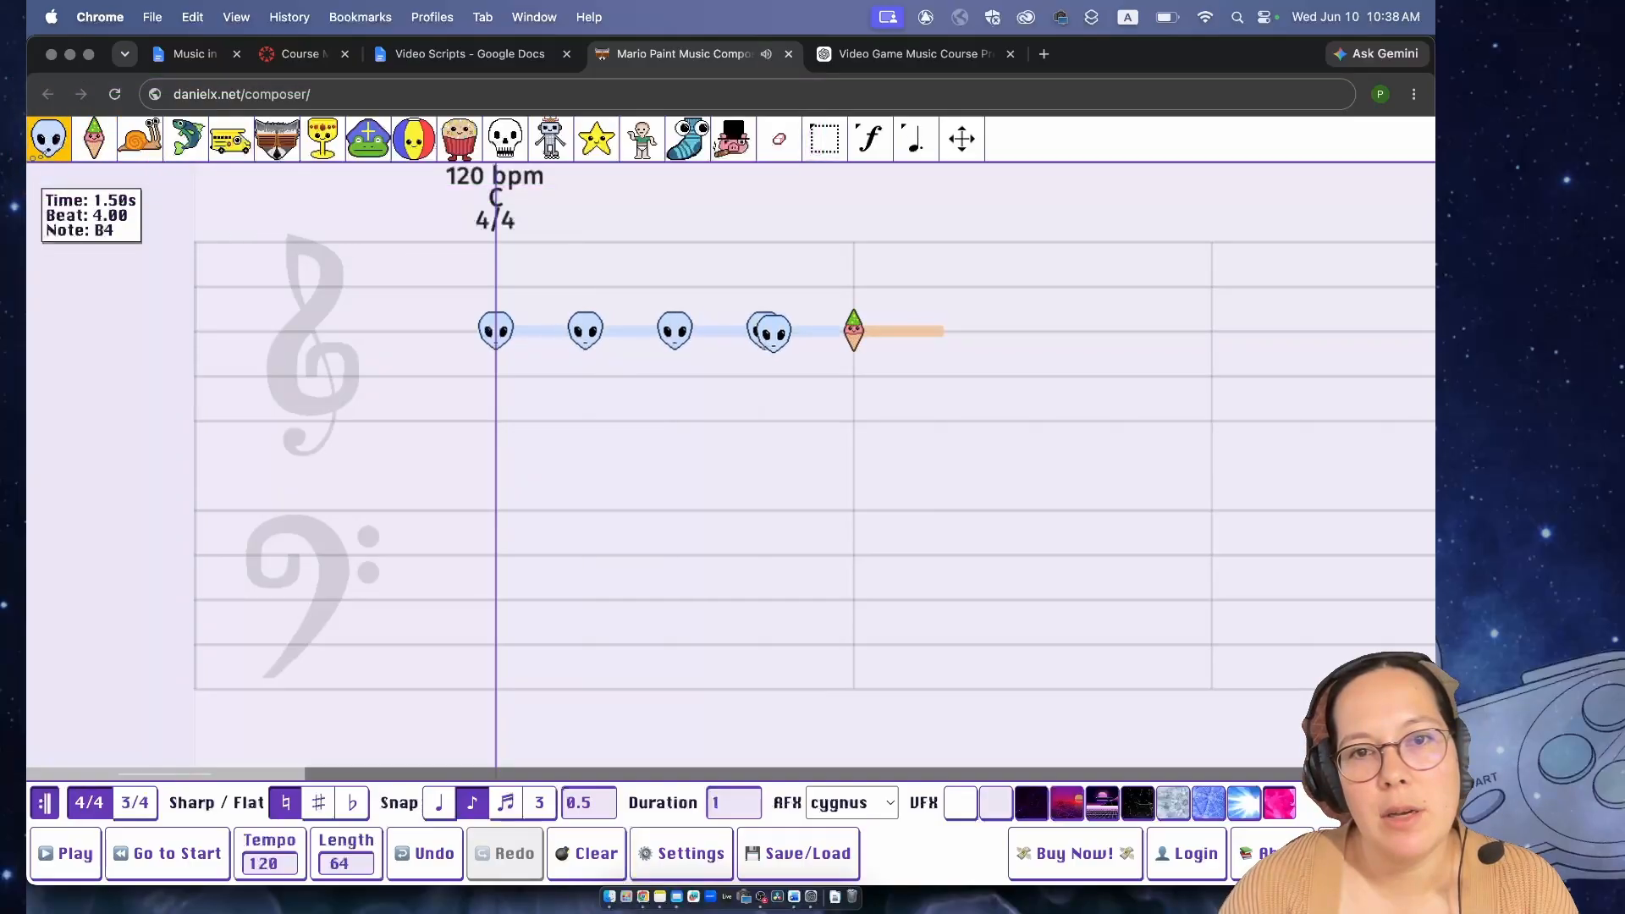
- Fill beats 6, 7 and 8 of the second measure with B4 notes using the ice cream instrument
click(94, 139)
click(945, 332)
click(1033, 332)
click(1122, 331)
- Fill all four beats of the third measure with snail B4 notes
click(140, 140)
click(1211, 332)
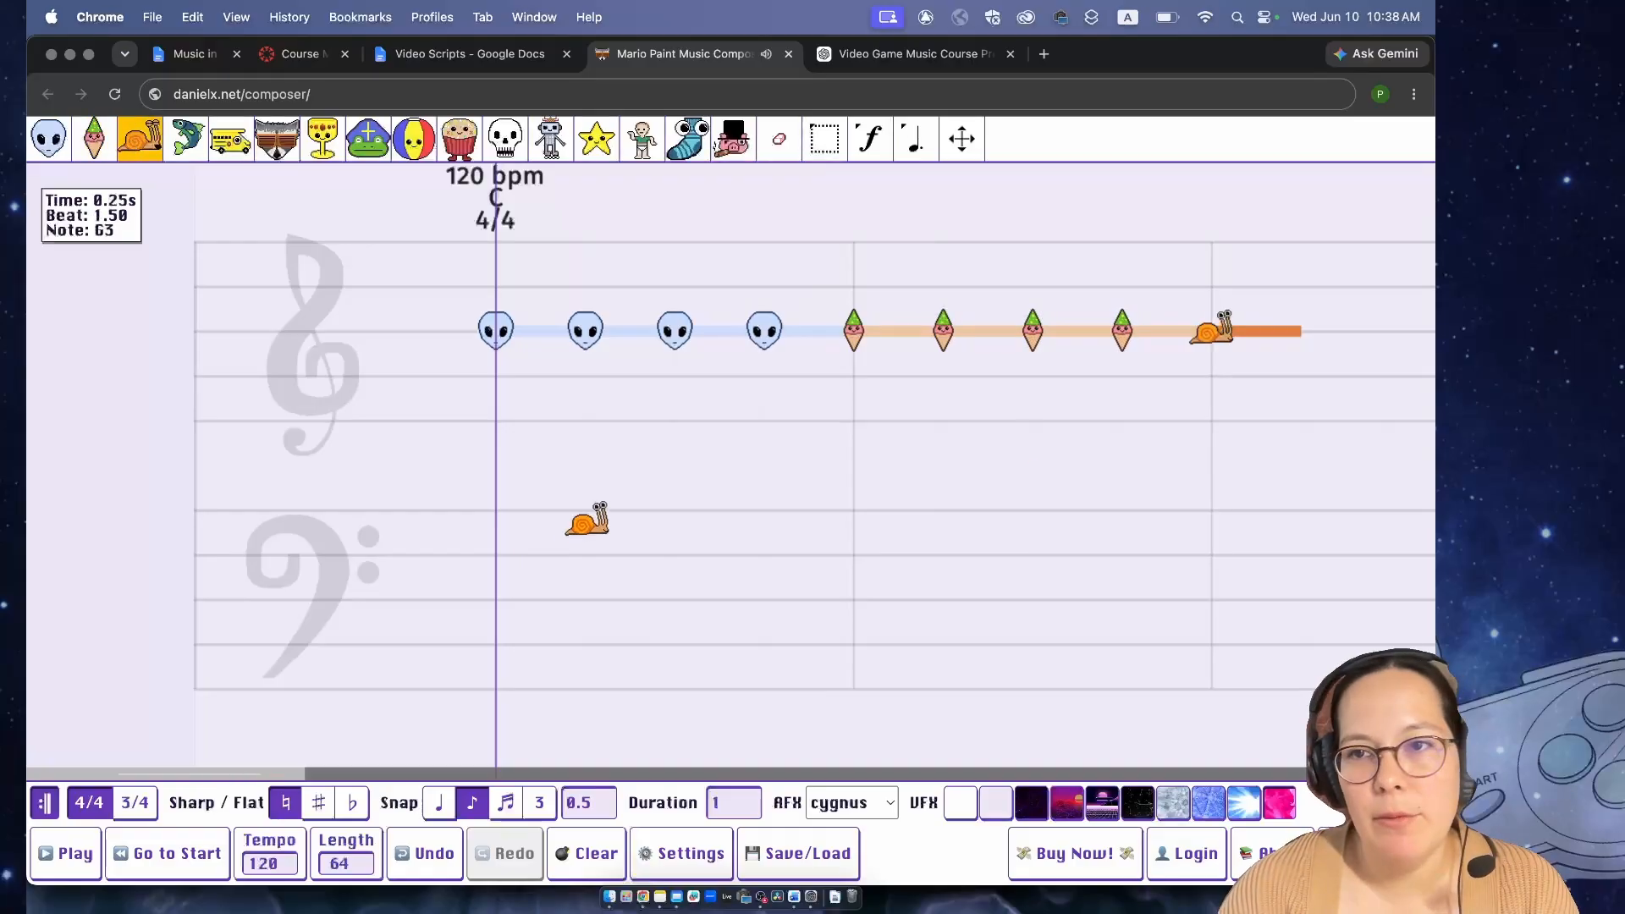
click(1301, 332)
click(1390, 331)
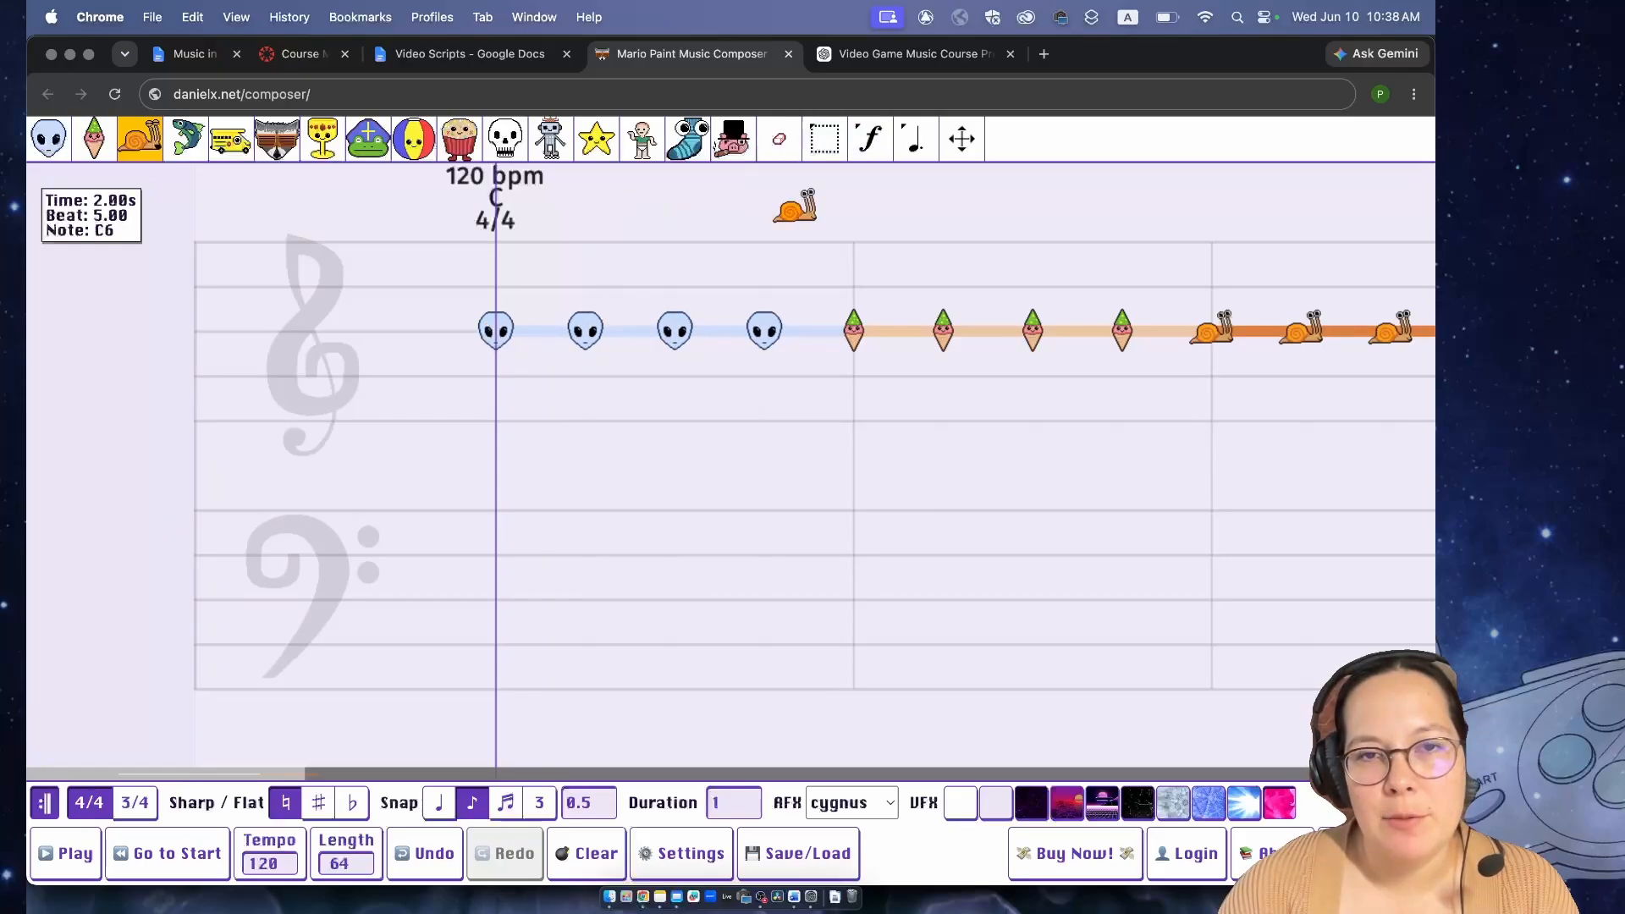
- Play the three-instrument sequence through to the end, stop it and return to the start of the song
key(space)
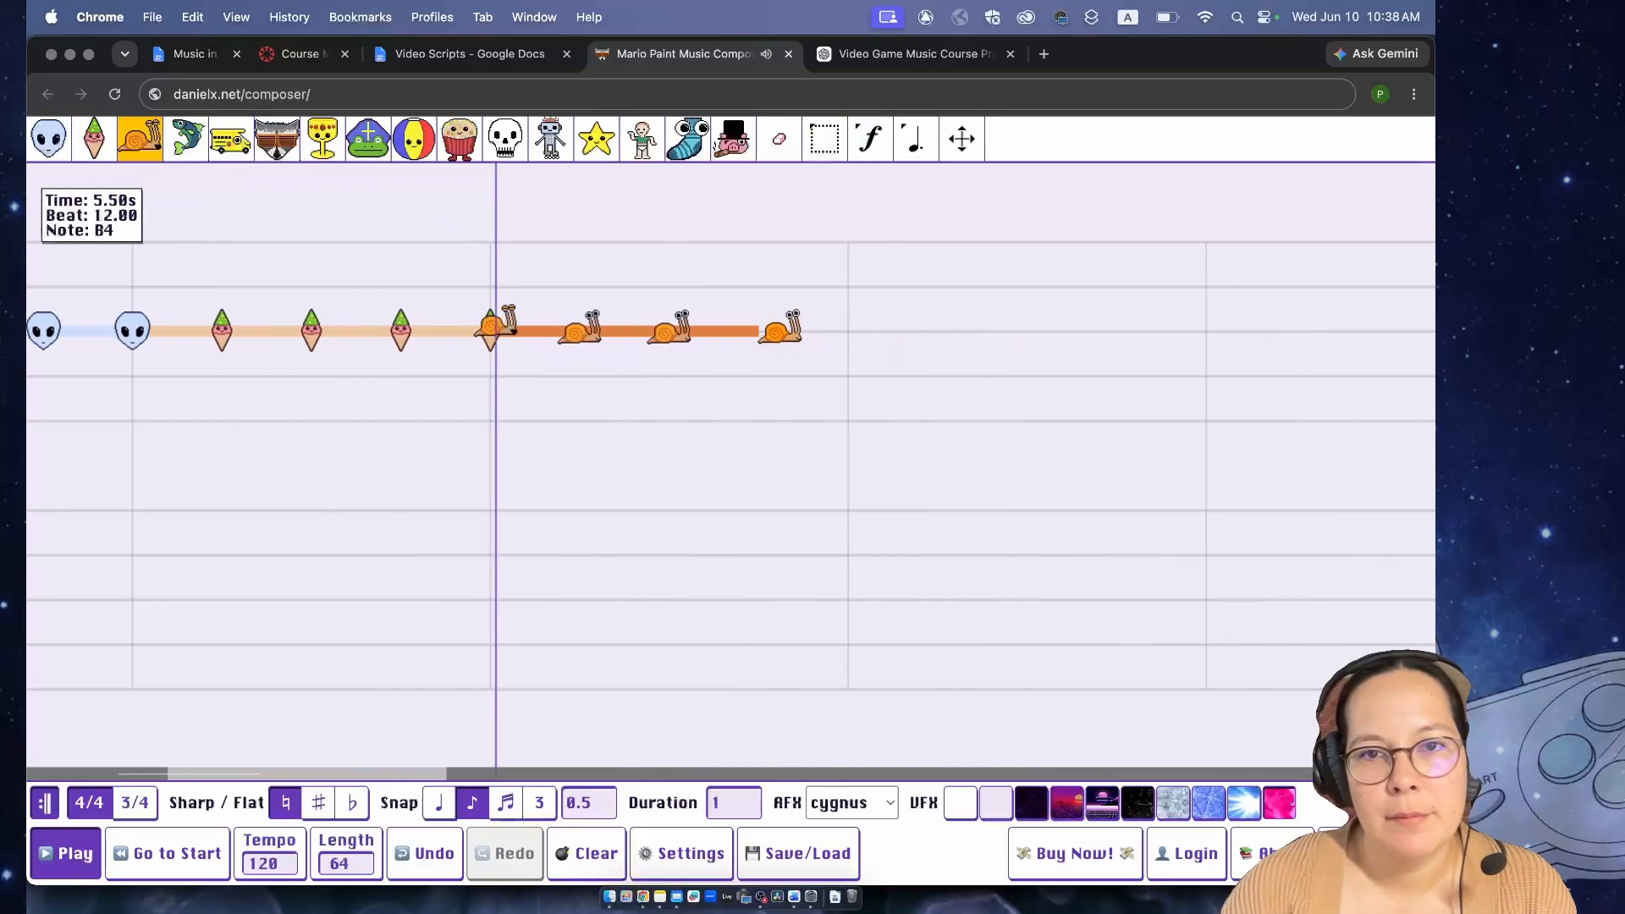
key(space)
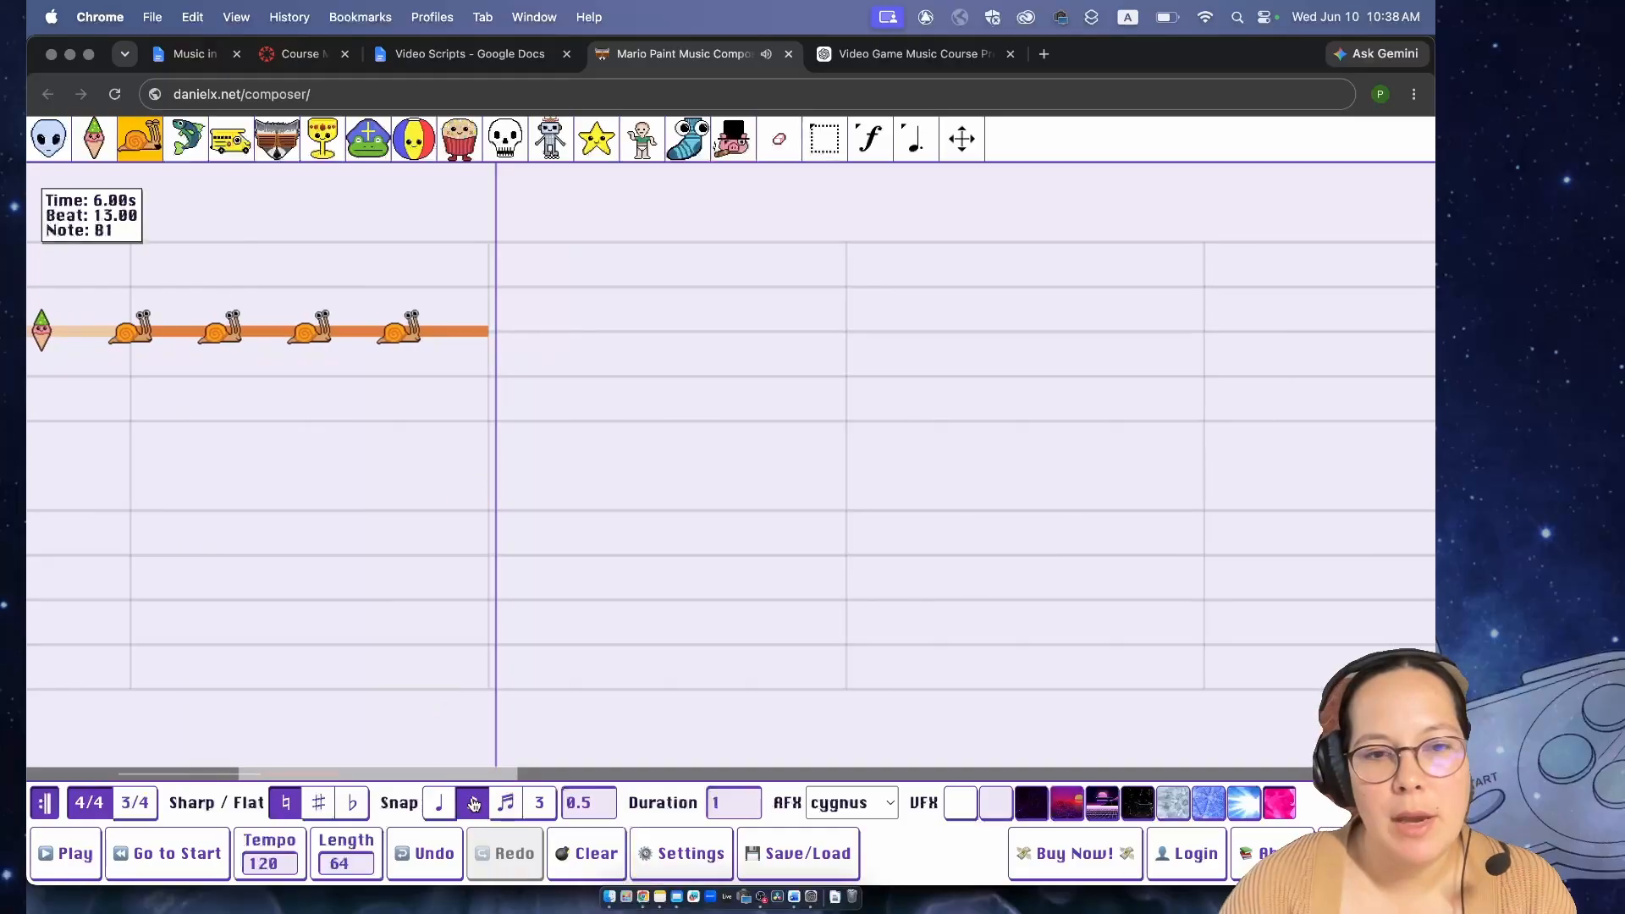
click(168, 854)
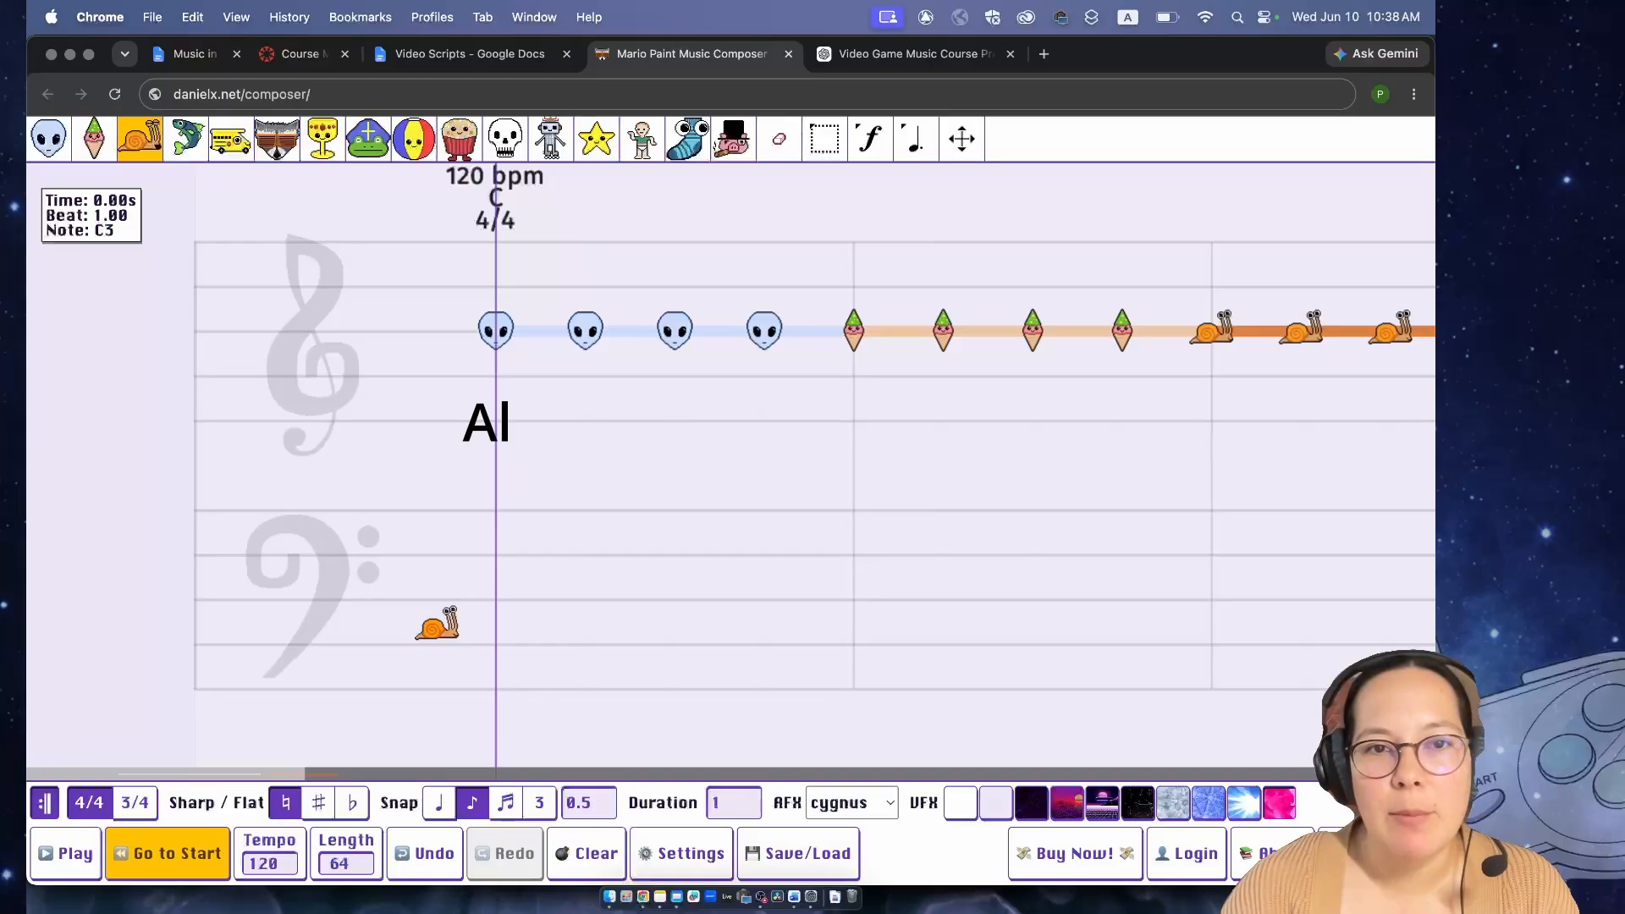
- Replay the sequence one instrument group at a time, pausing between groups to compare timbres, and return to the start
key(space)
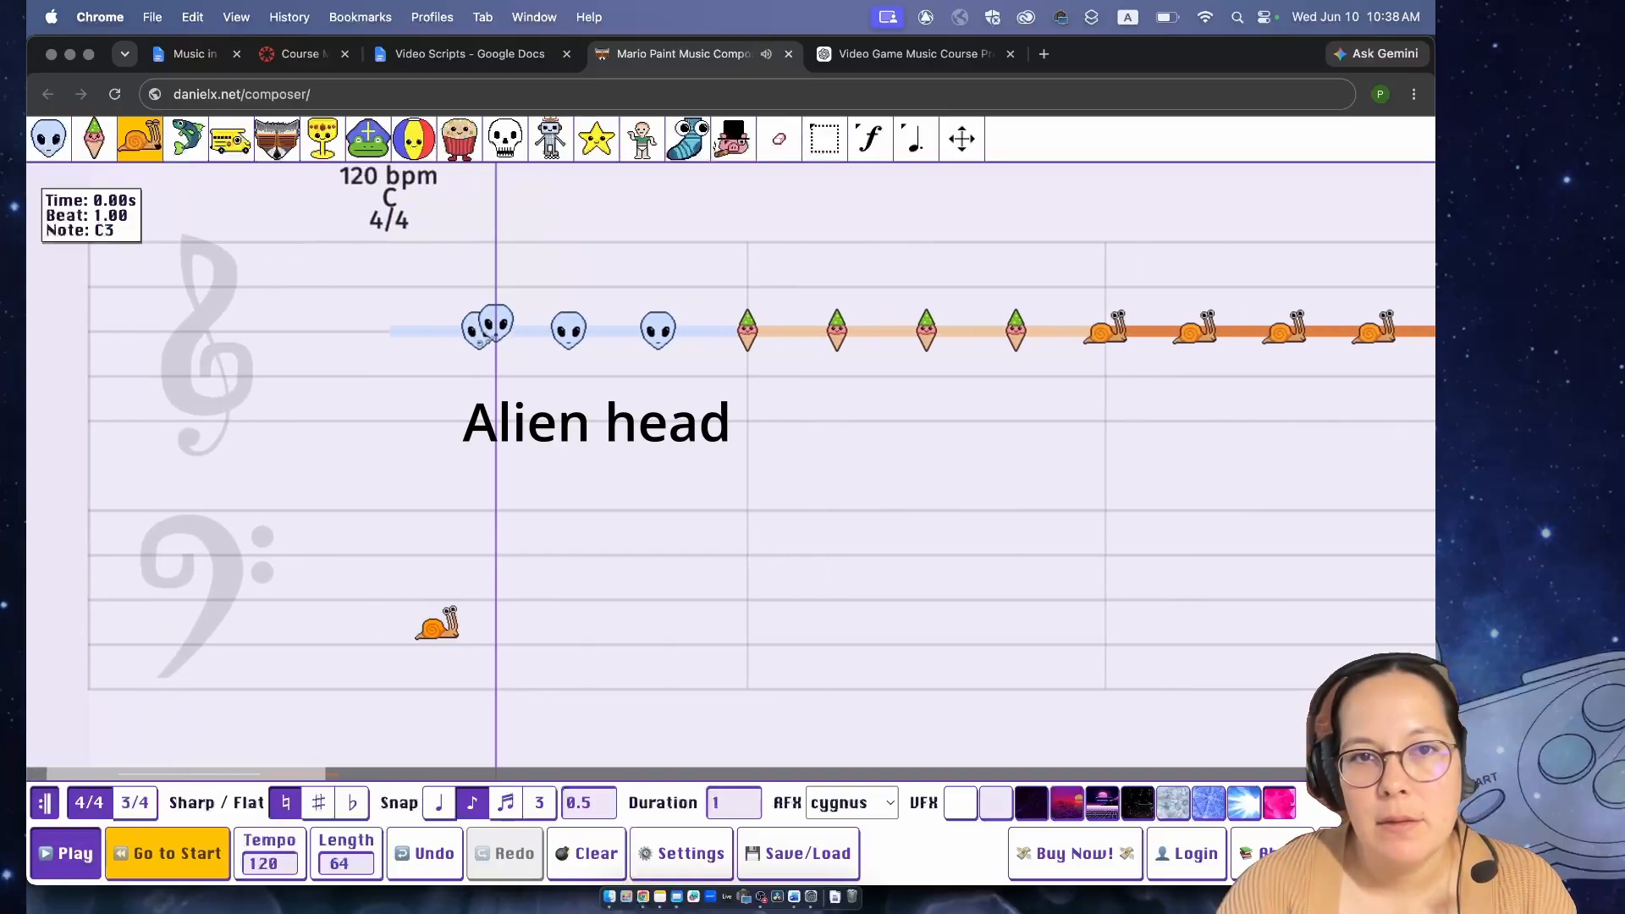
key(space)
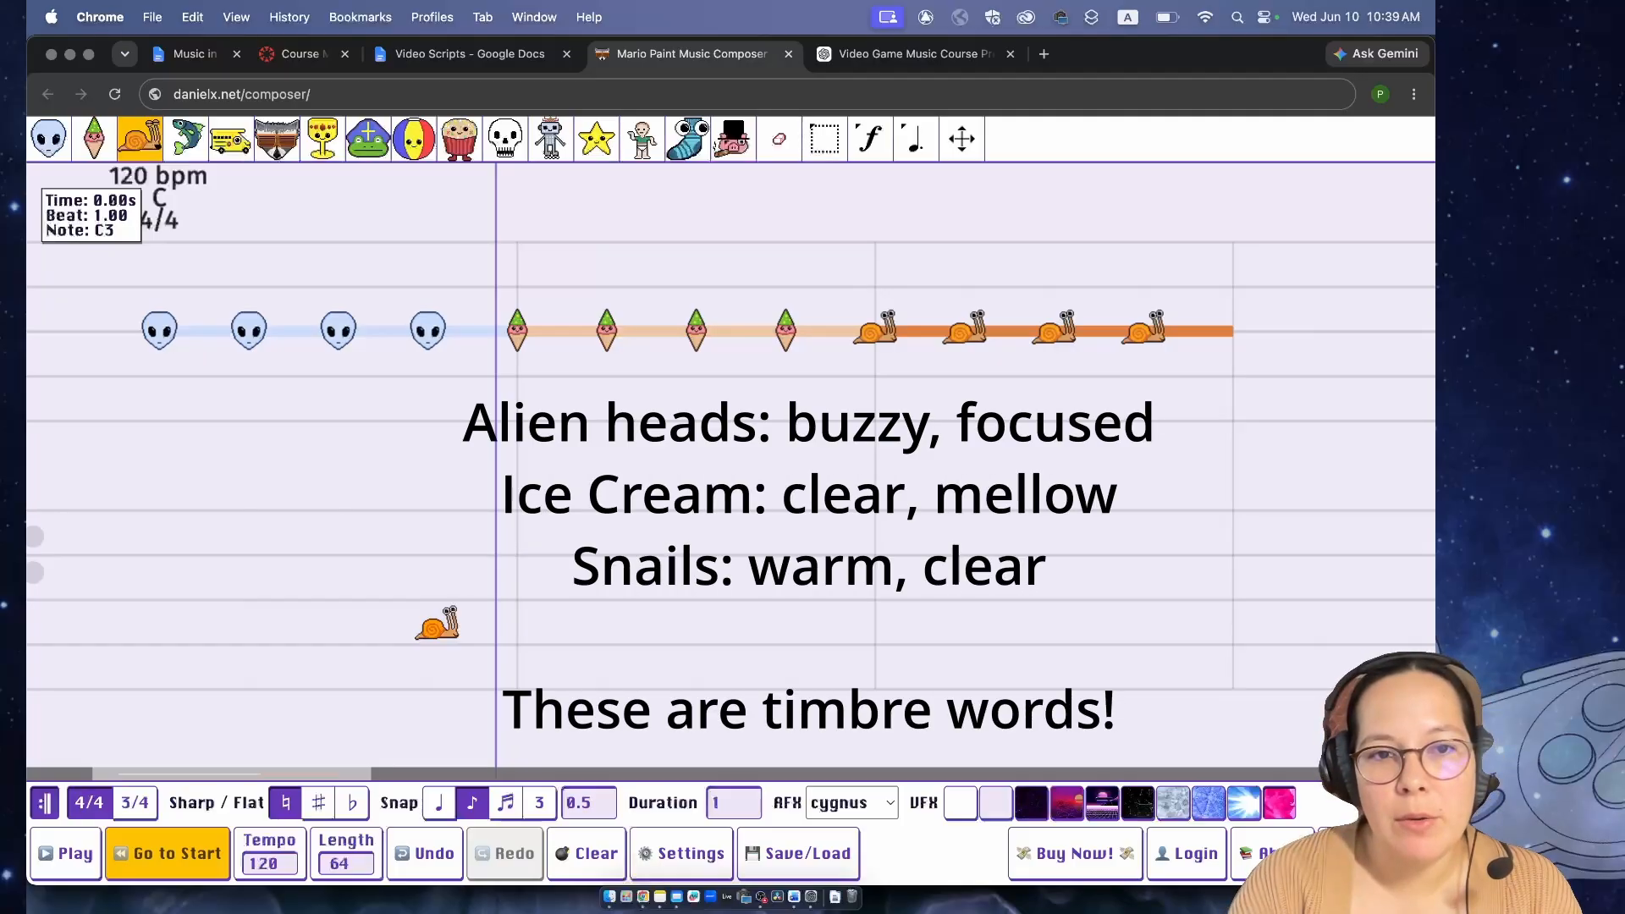
key(space)
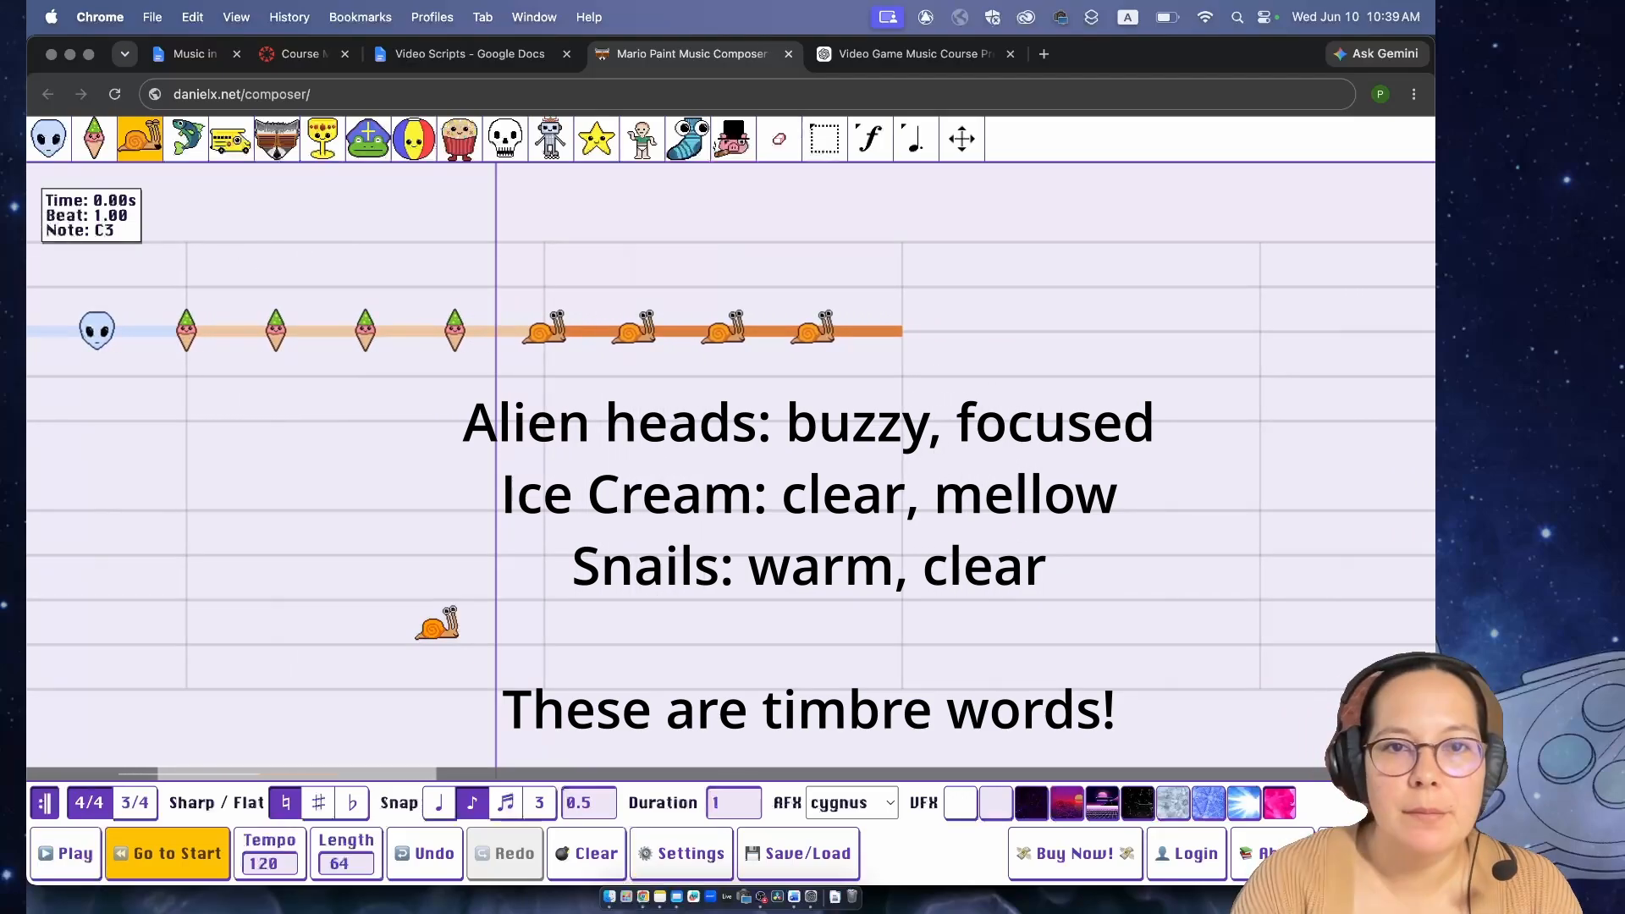
key(space)
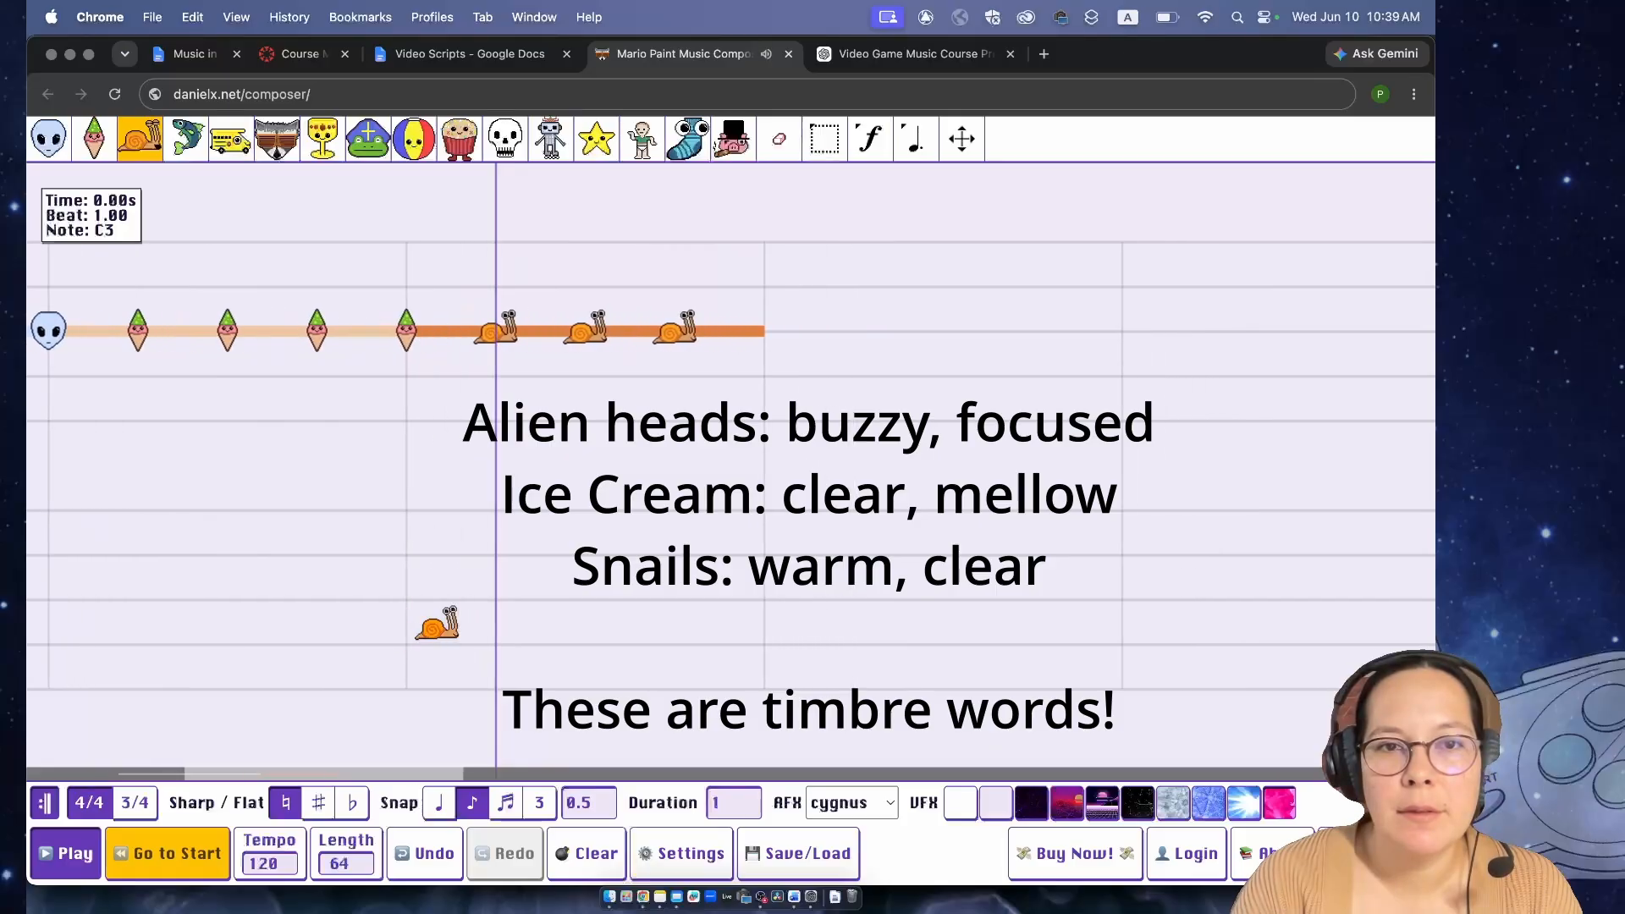
key(space)
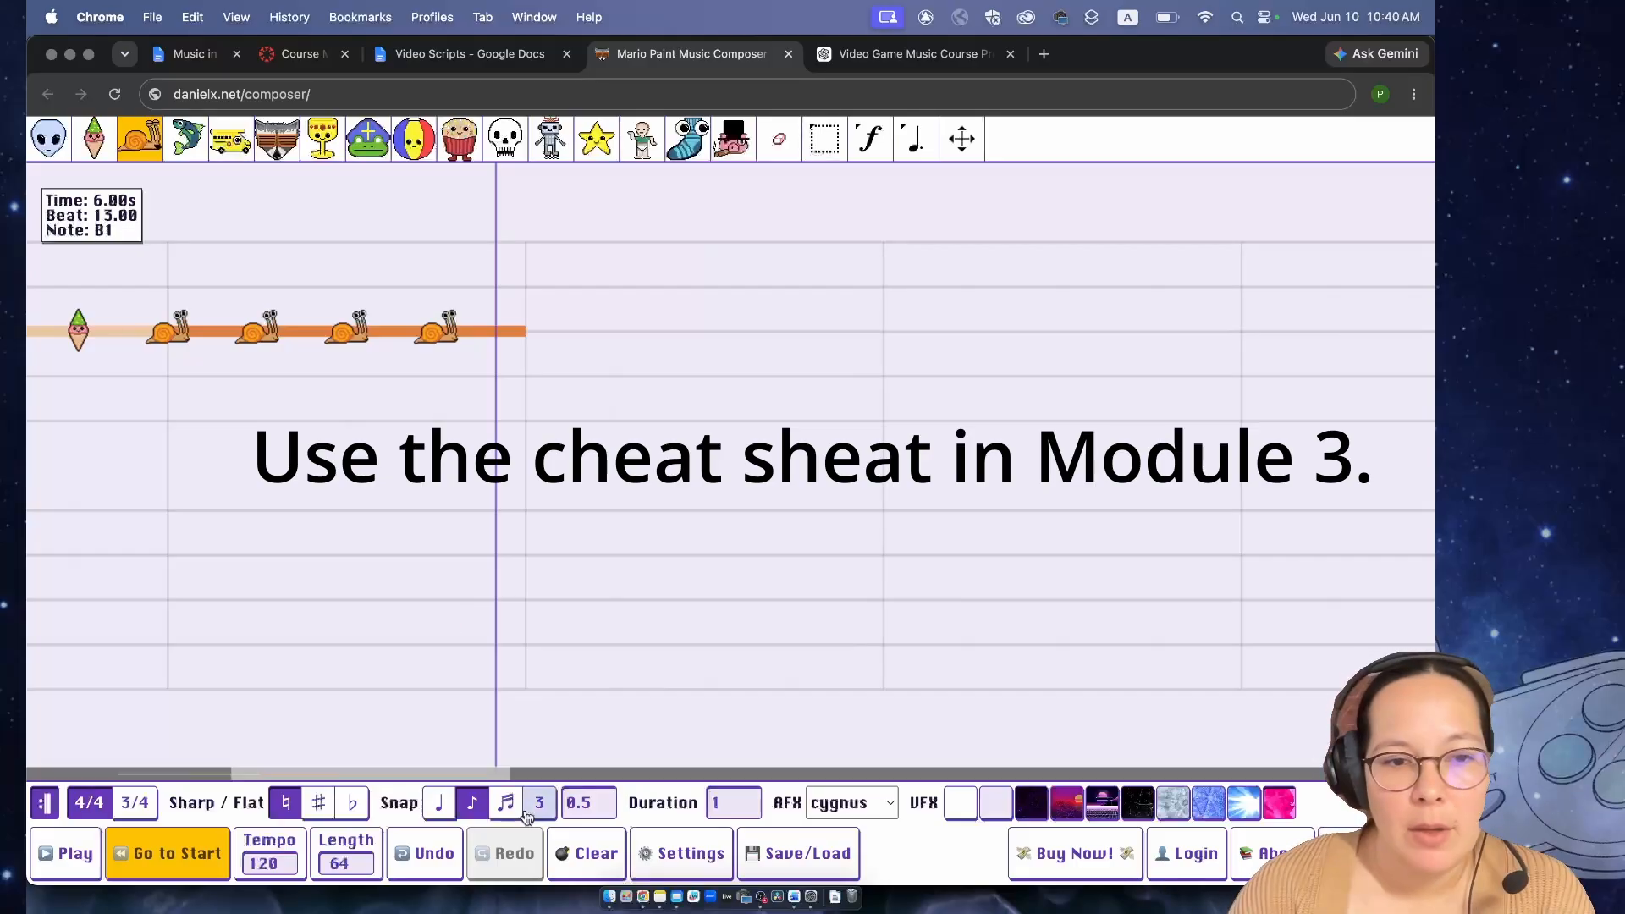
click(182, 854)
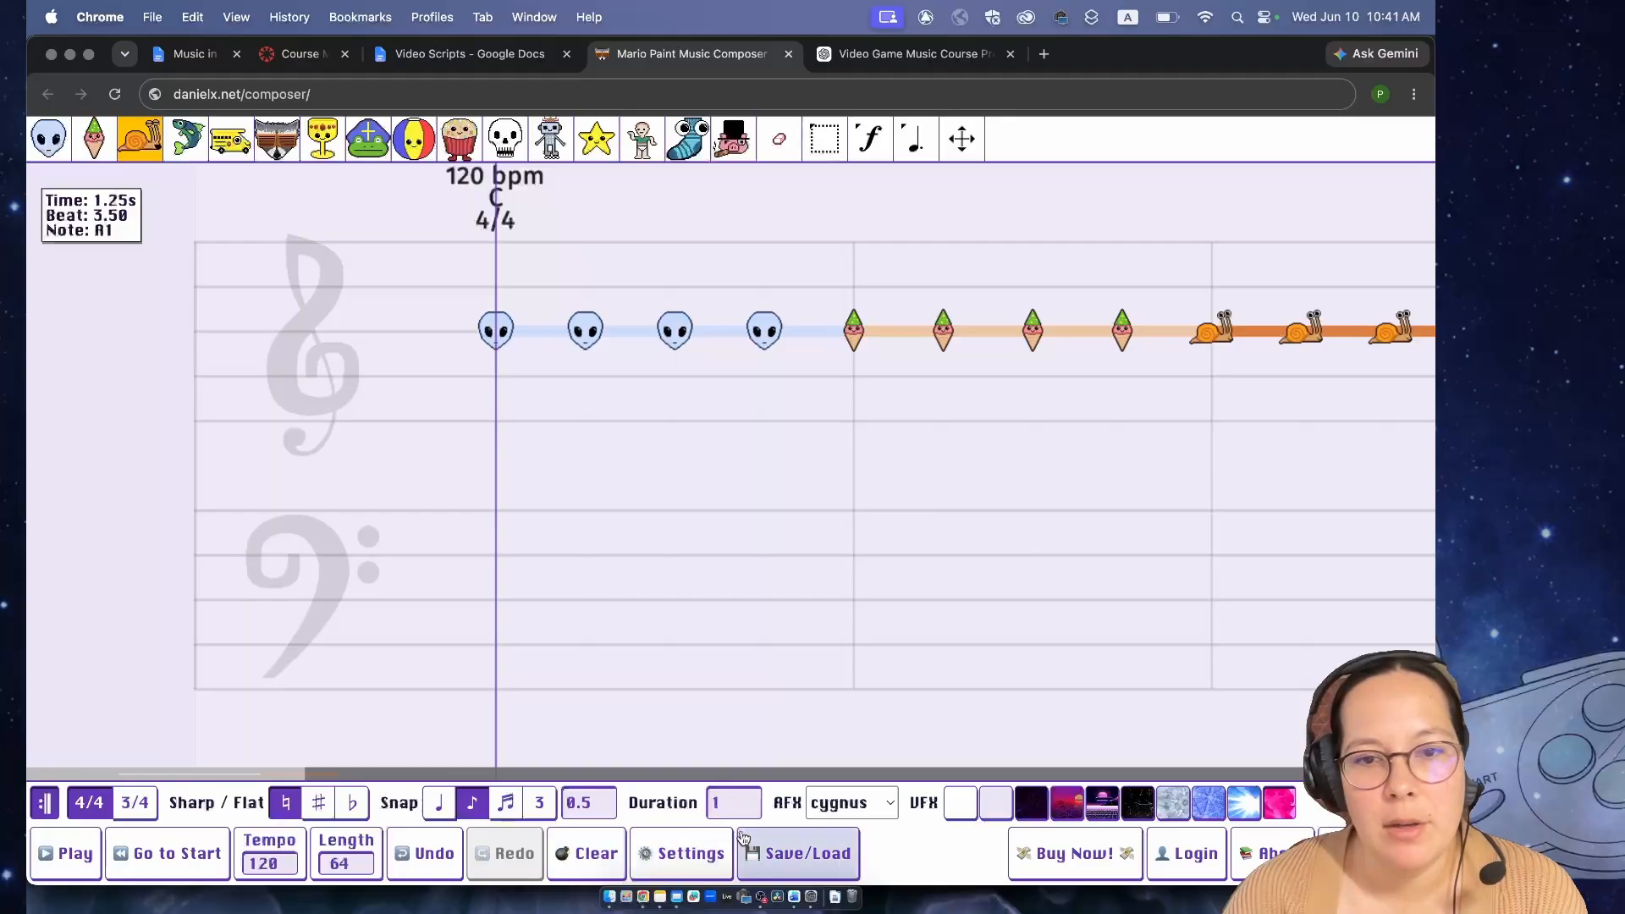
- Clear all the alien, ice cream and snail notes from the song
click(754, 853)
click(605, 863)
click(687, 530)
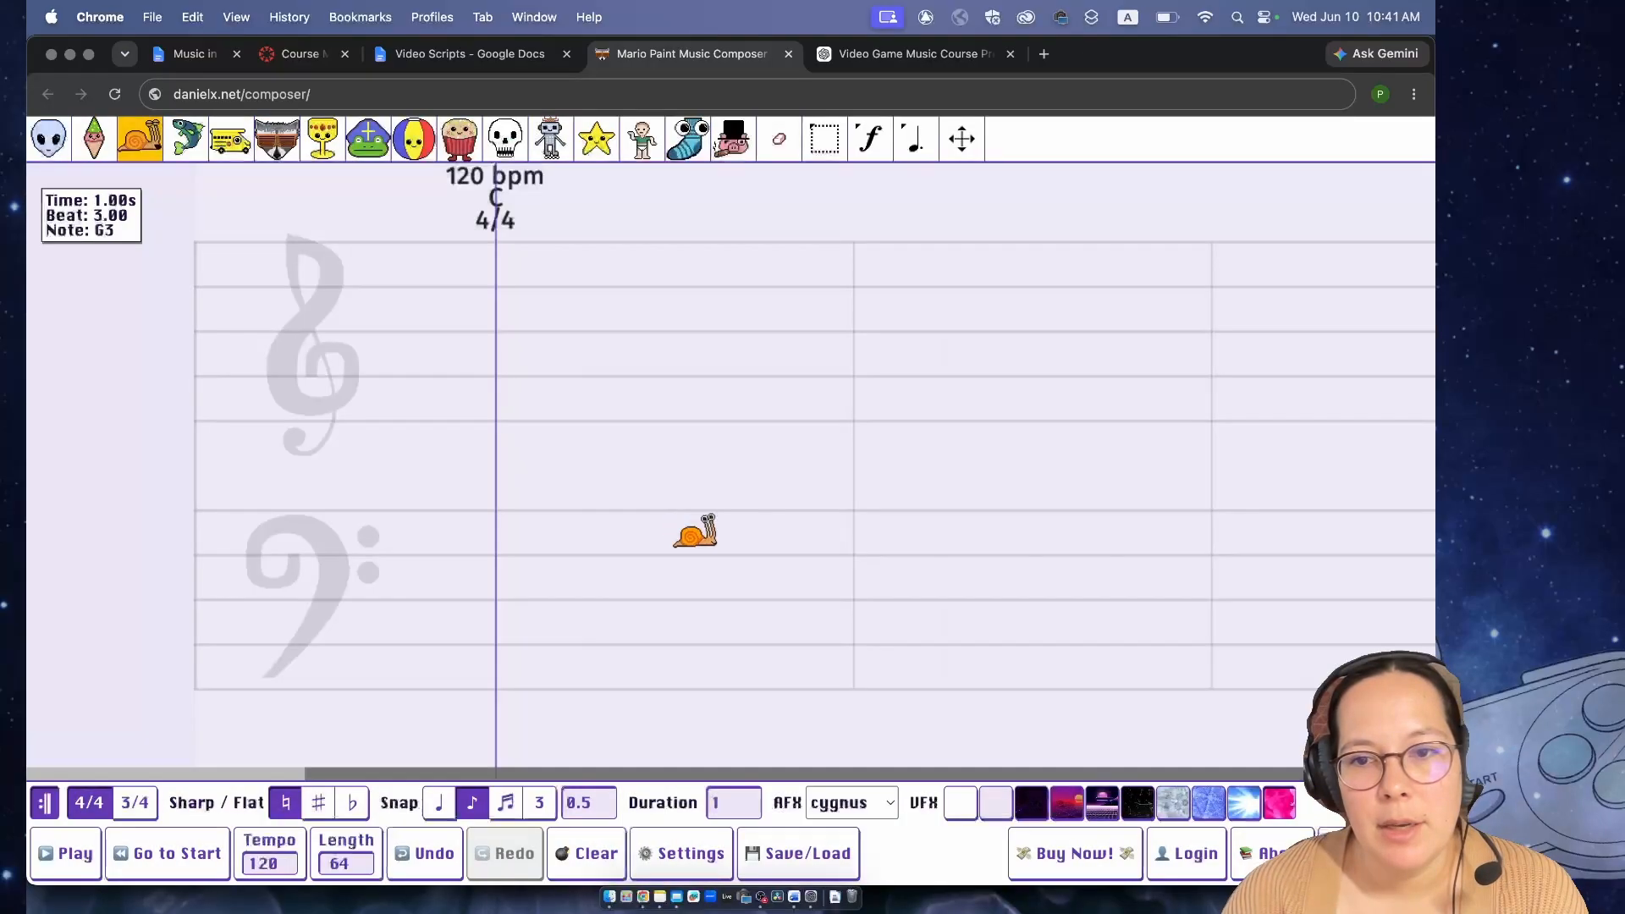
- Show the full version's purchase options and the account login and register options, and close them
click(1108, 855)
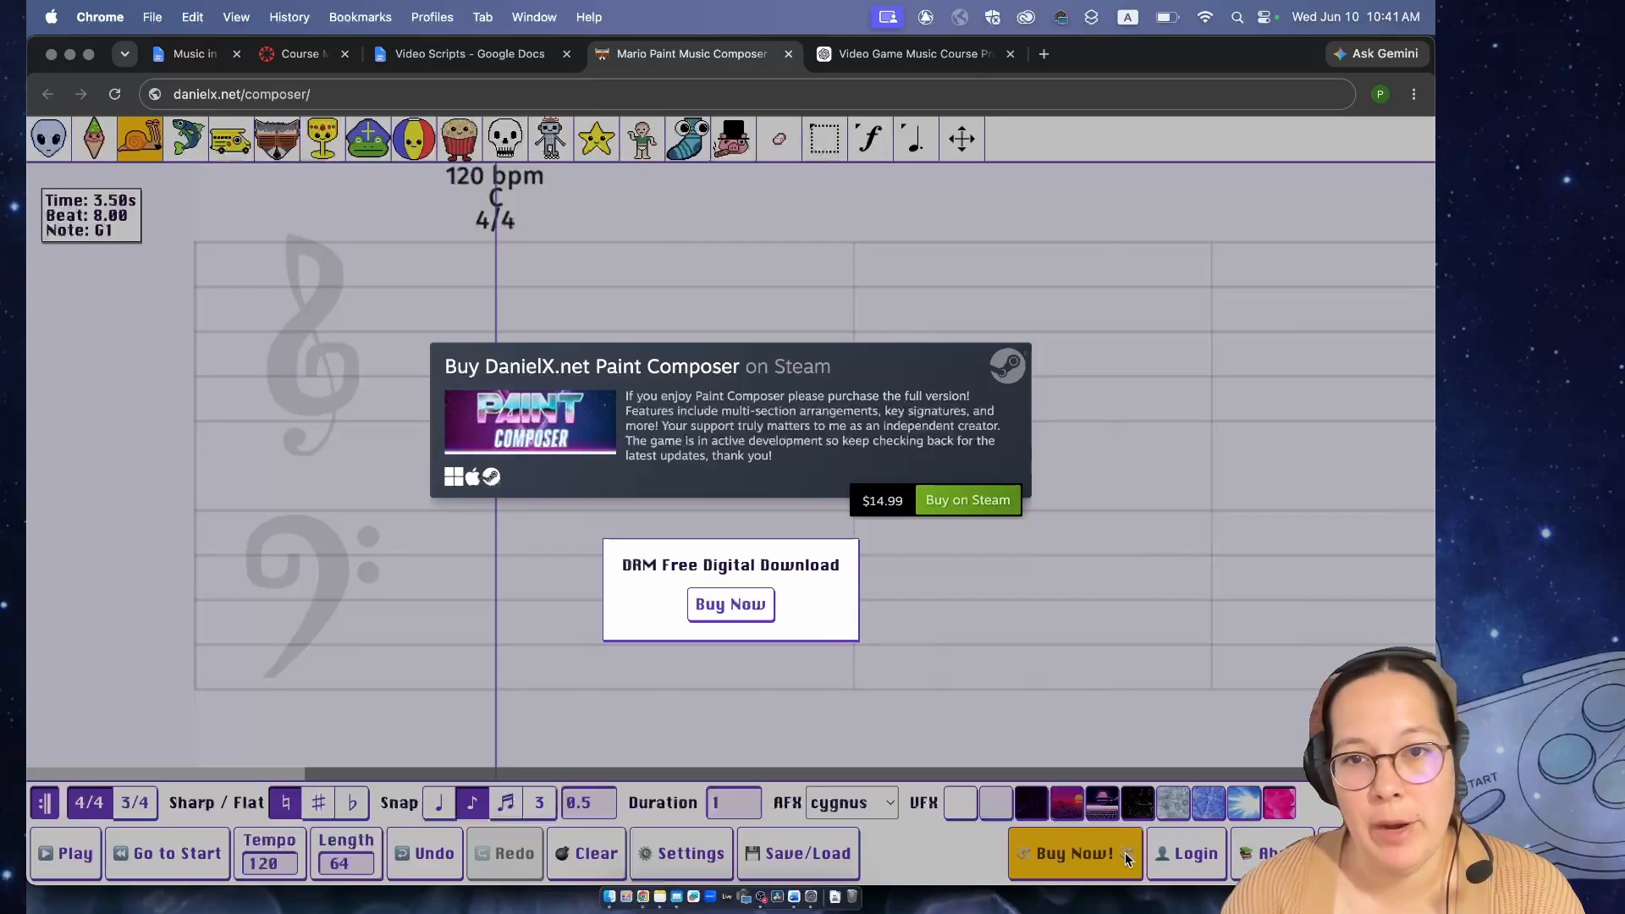
mouse_move(1175, 846)
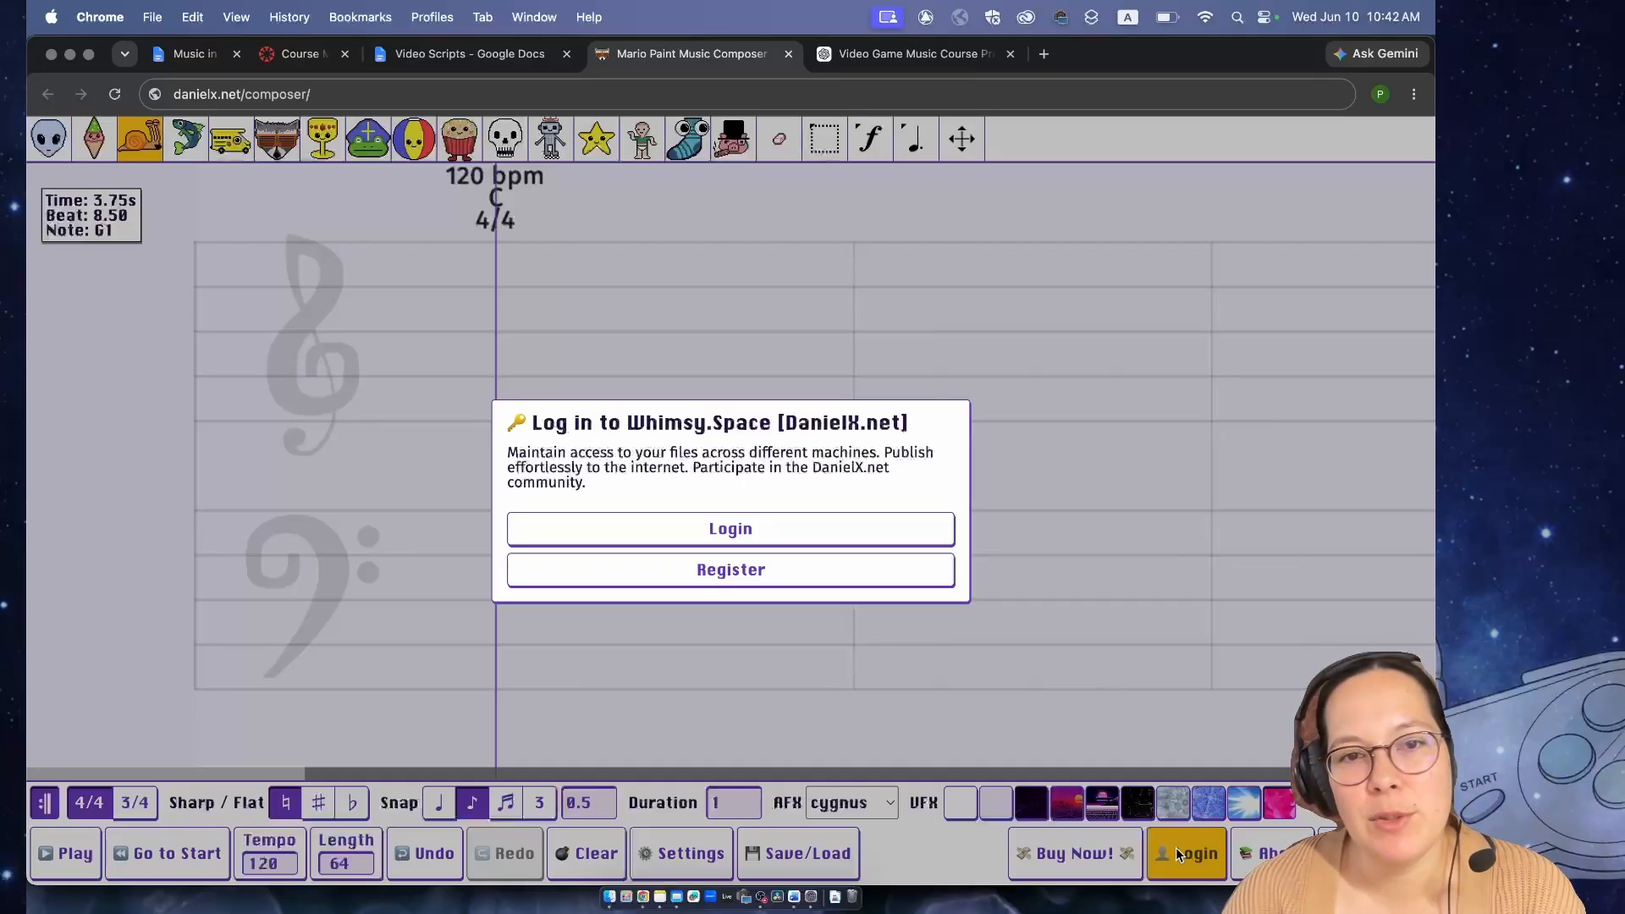
click(1176, 848)
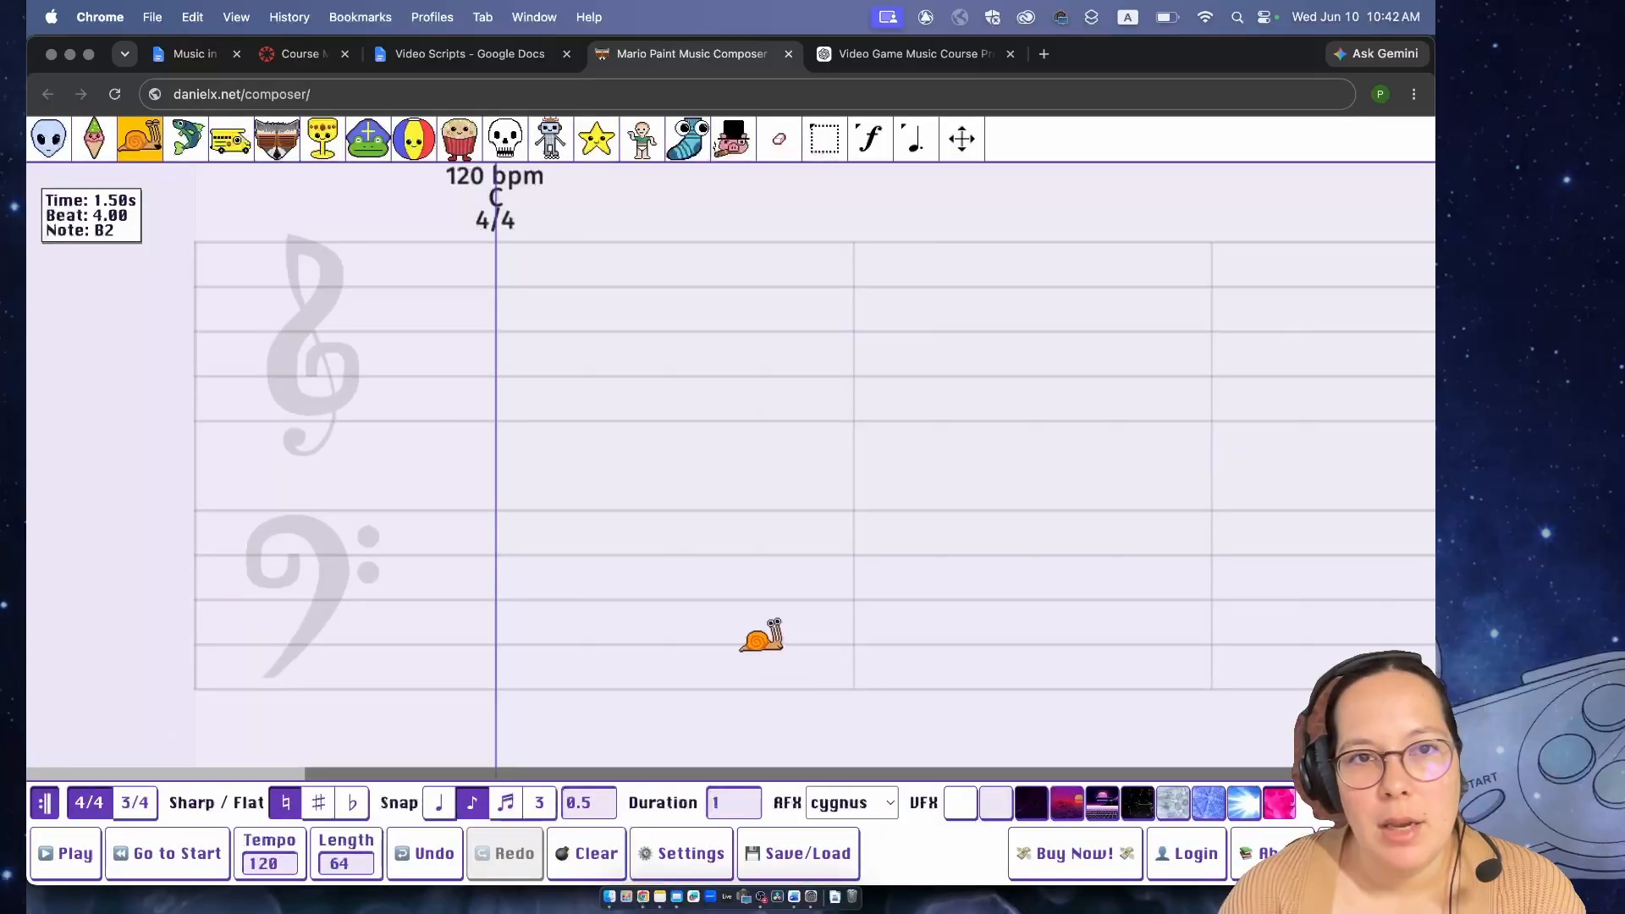